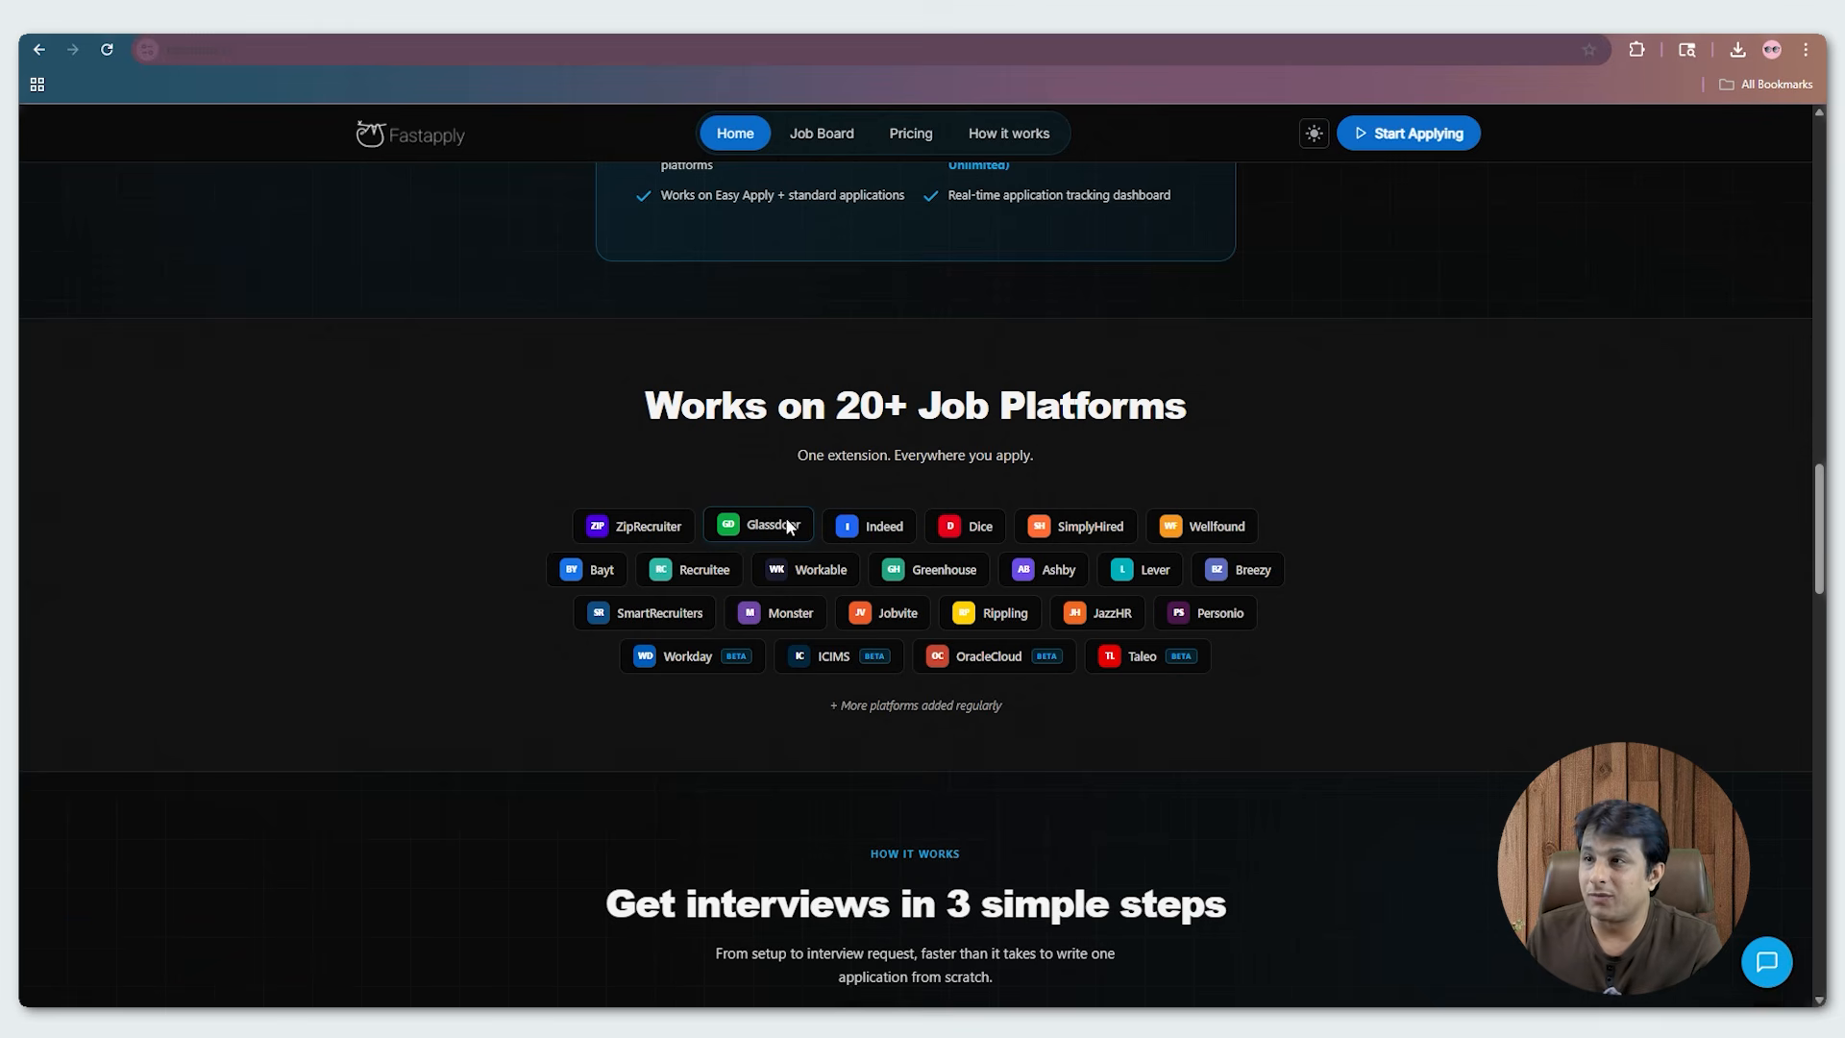
Look through the homepage's supported job platforms and features, and start applying.
scroll(787, 526, down, 2)
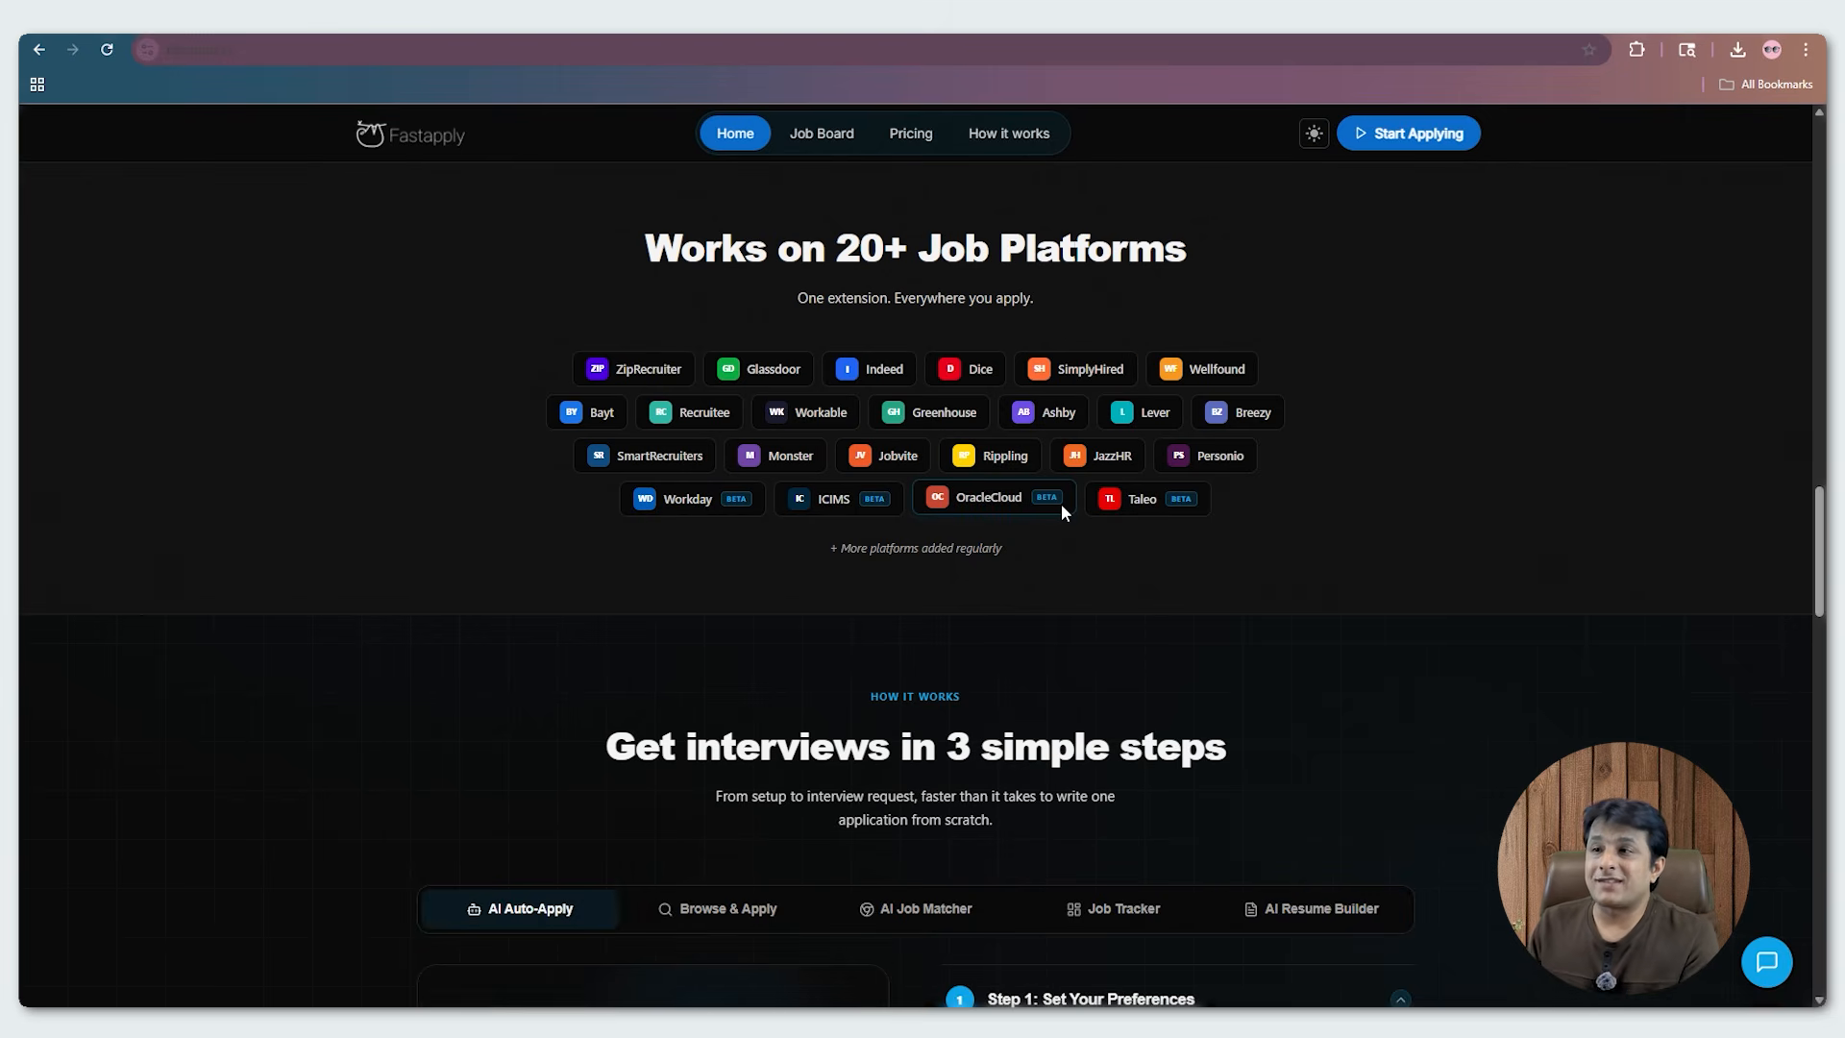
scroll(1061, 509, up, 4)
scroll(1061, 512, up, 5)
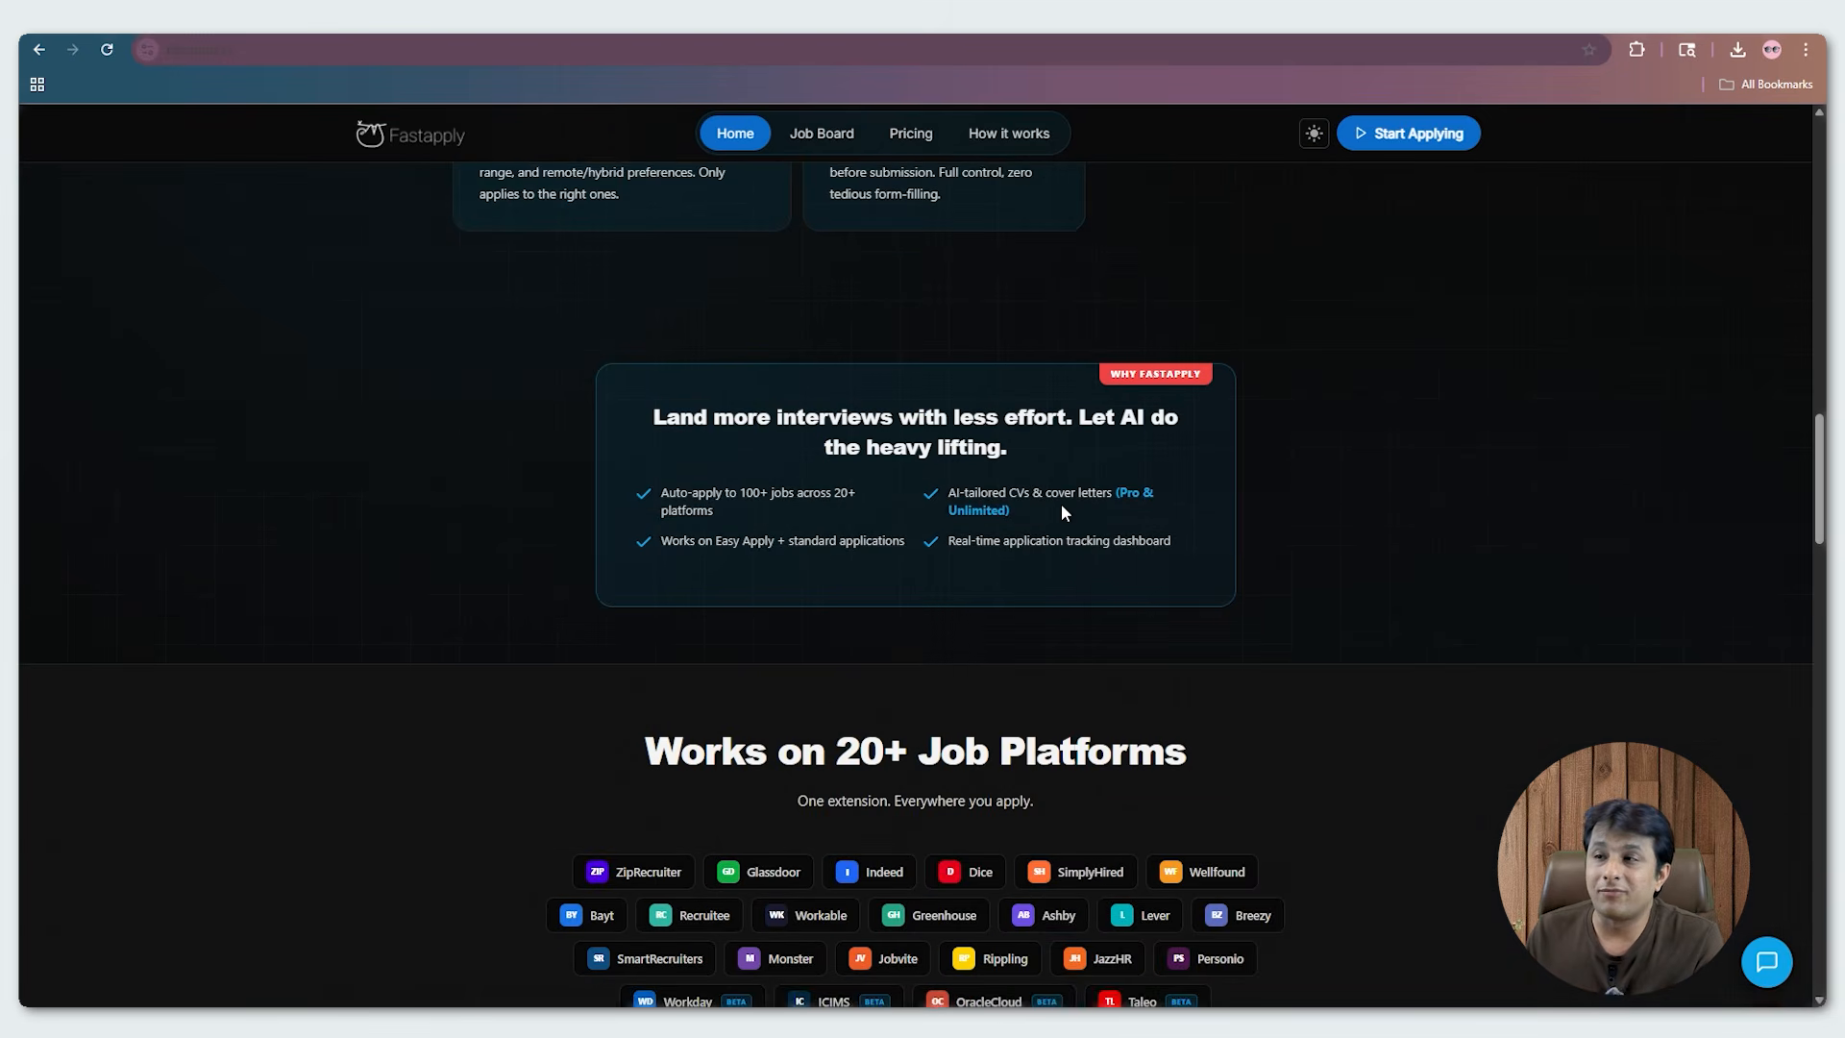
scroll(1222, 491, up, 7)
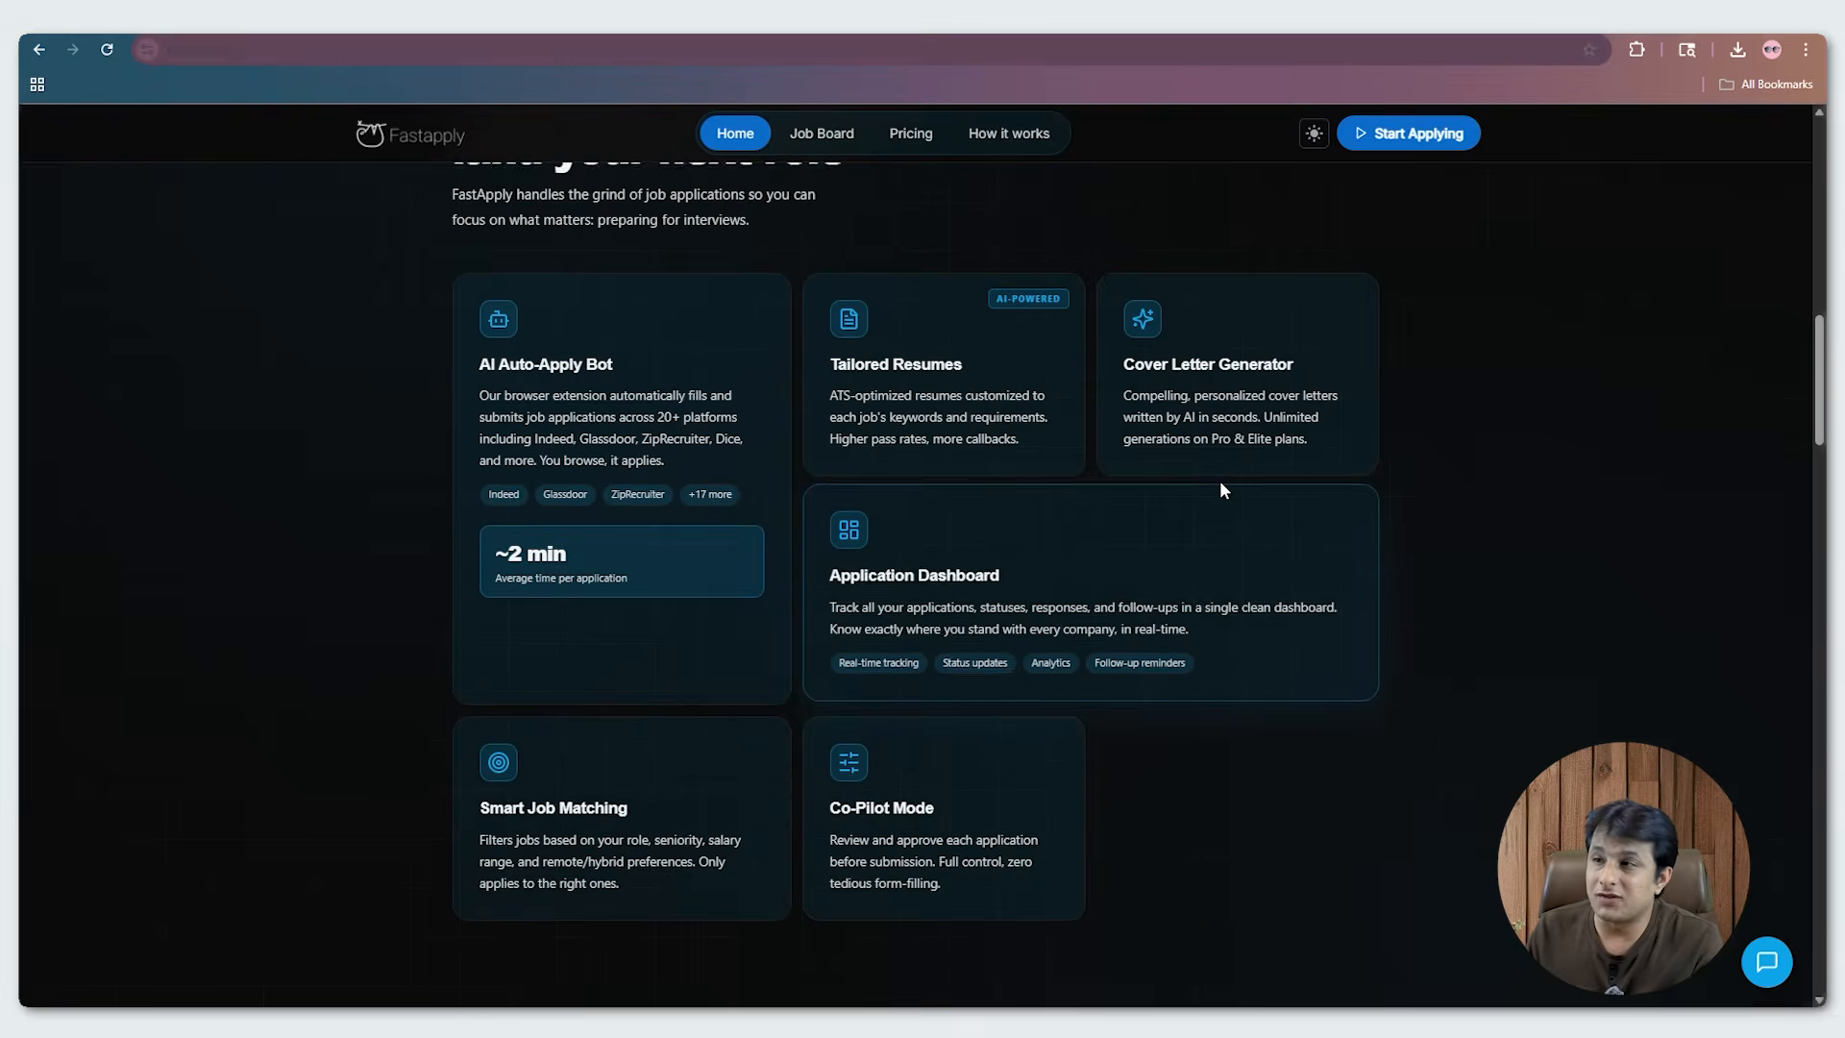
scroll(1222, 491, up, 7)
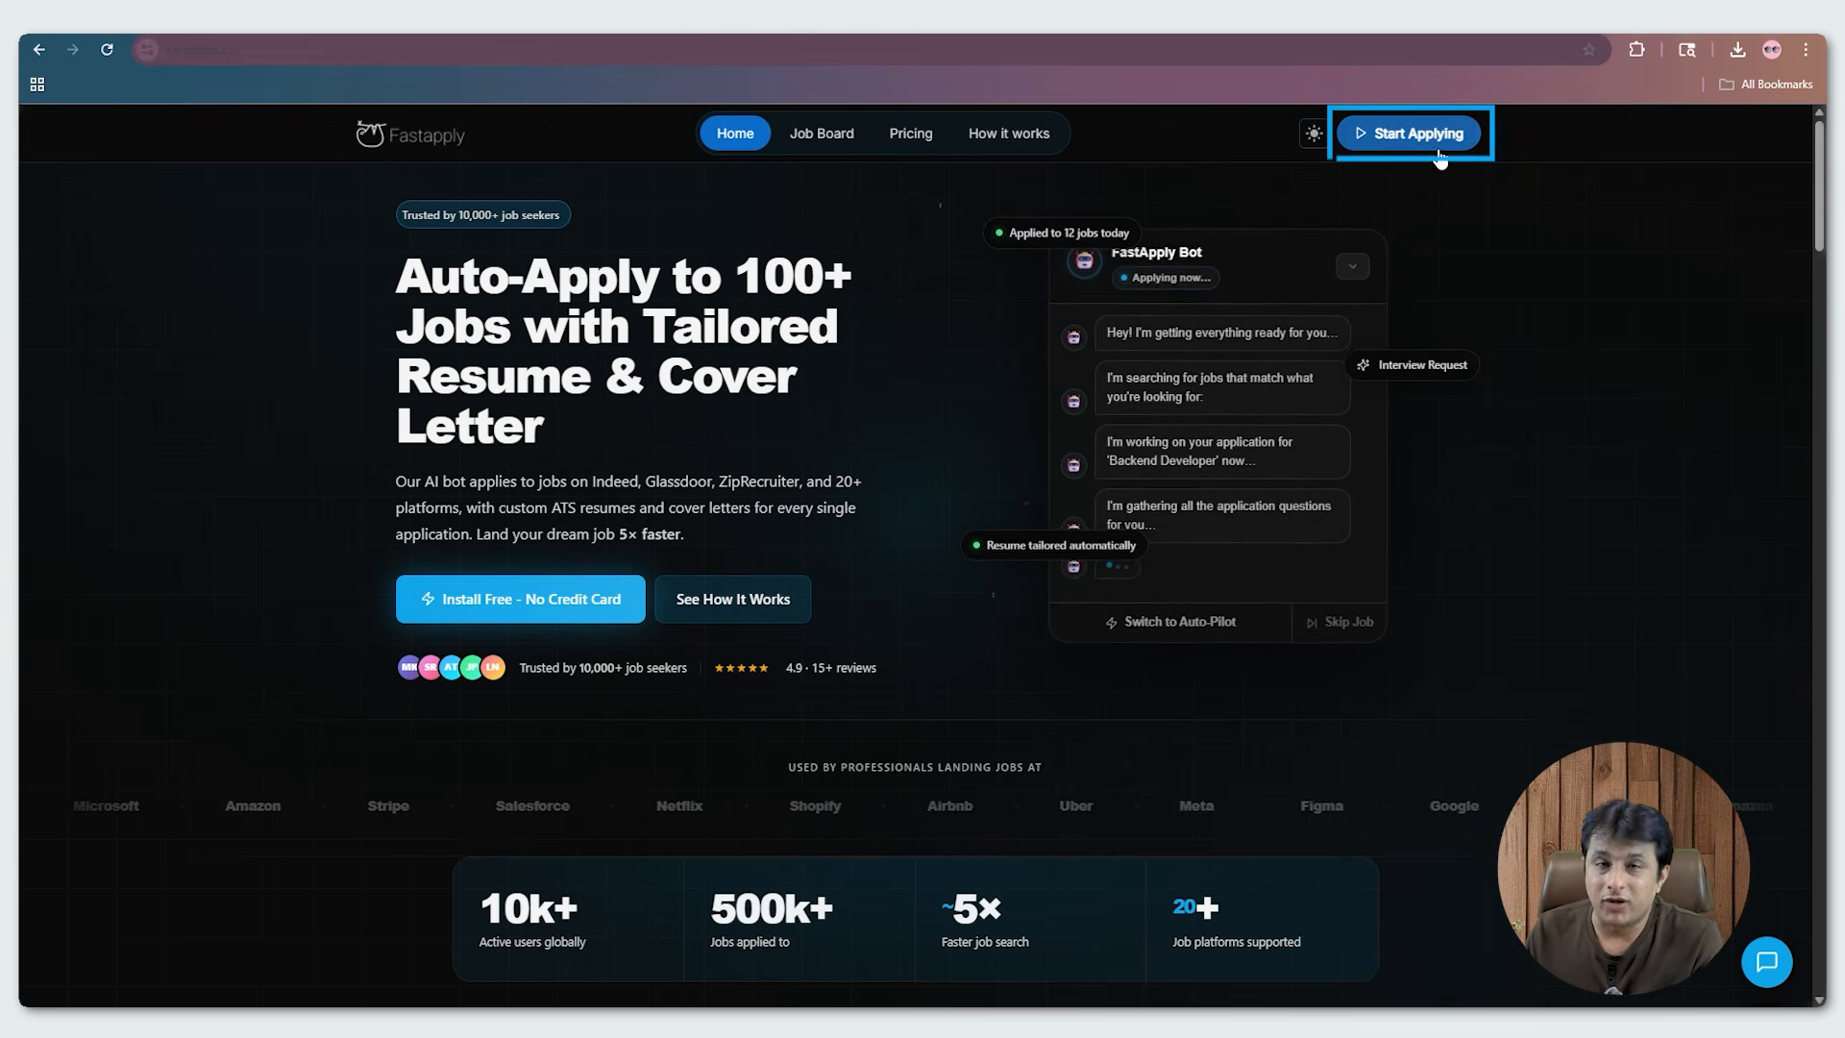
click(1424, 145)
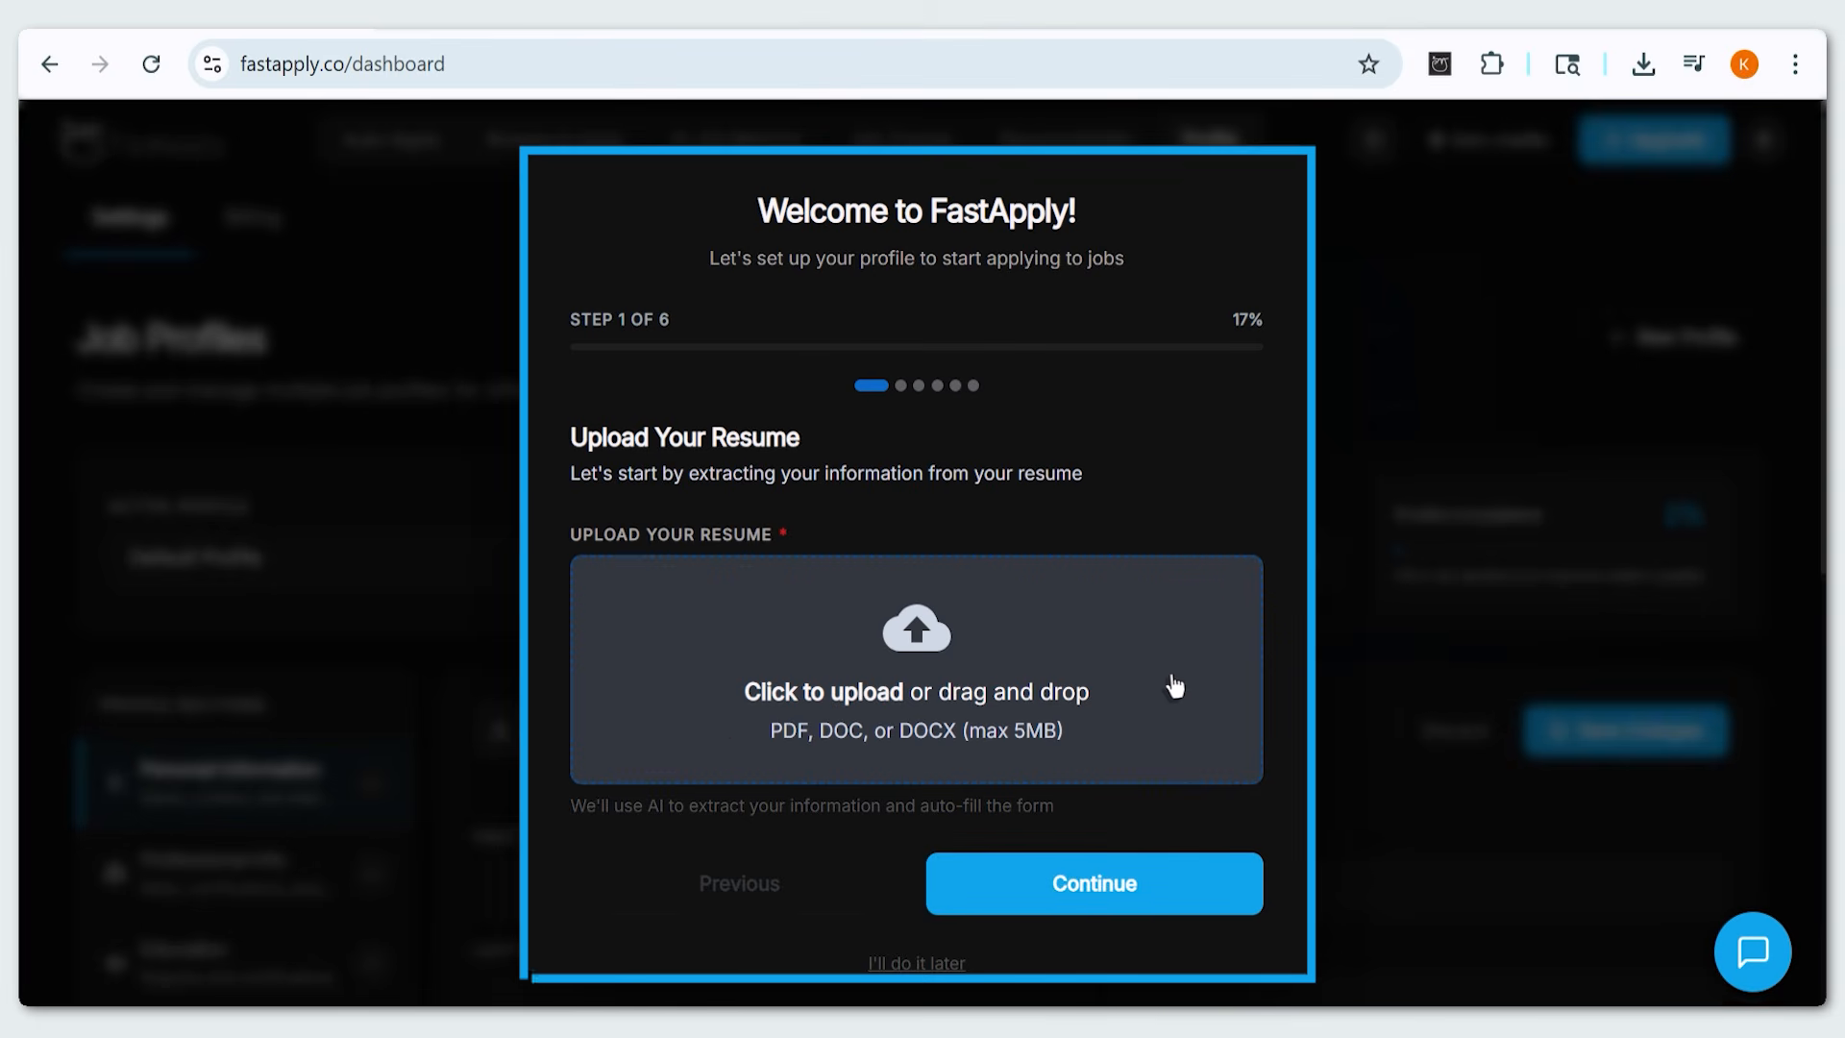
Upload "Updated resume" from the Downloads folder as the profile resume and continue to the personal information page.
click(1173, 686)
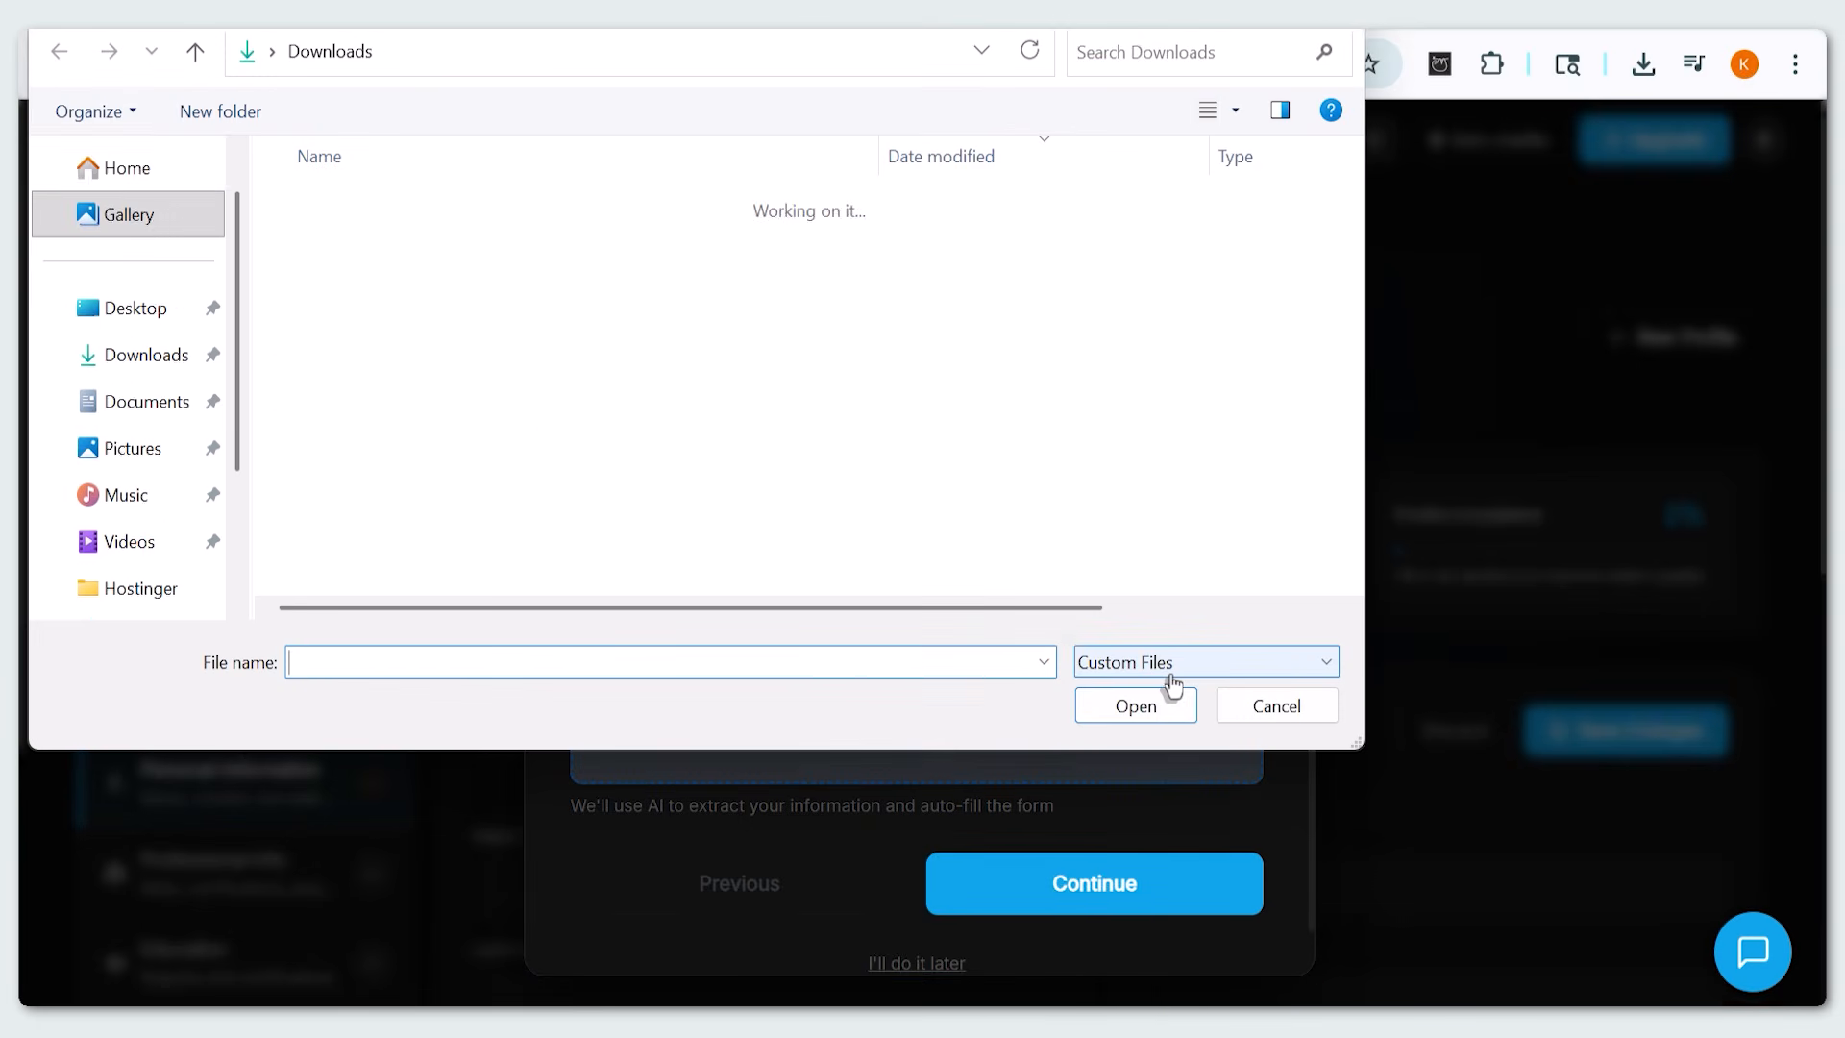
click(663, 250)
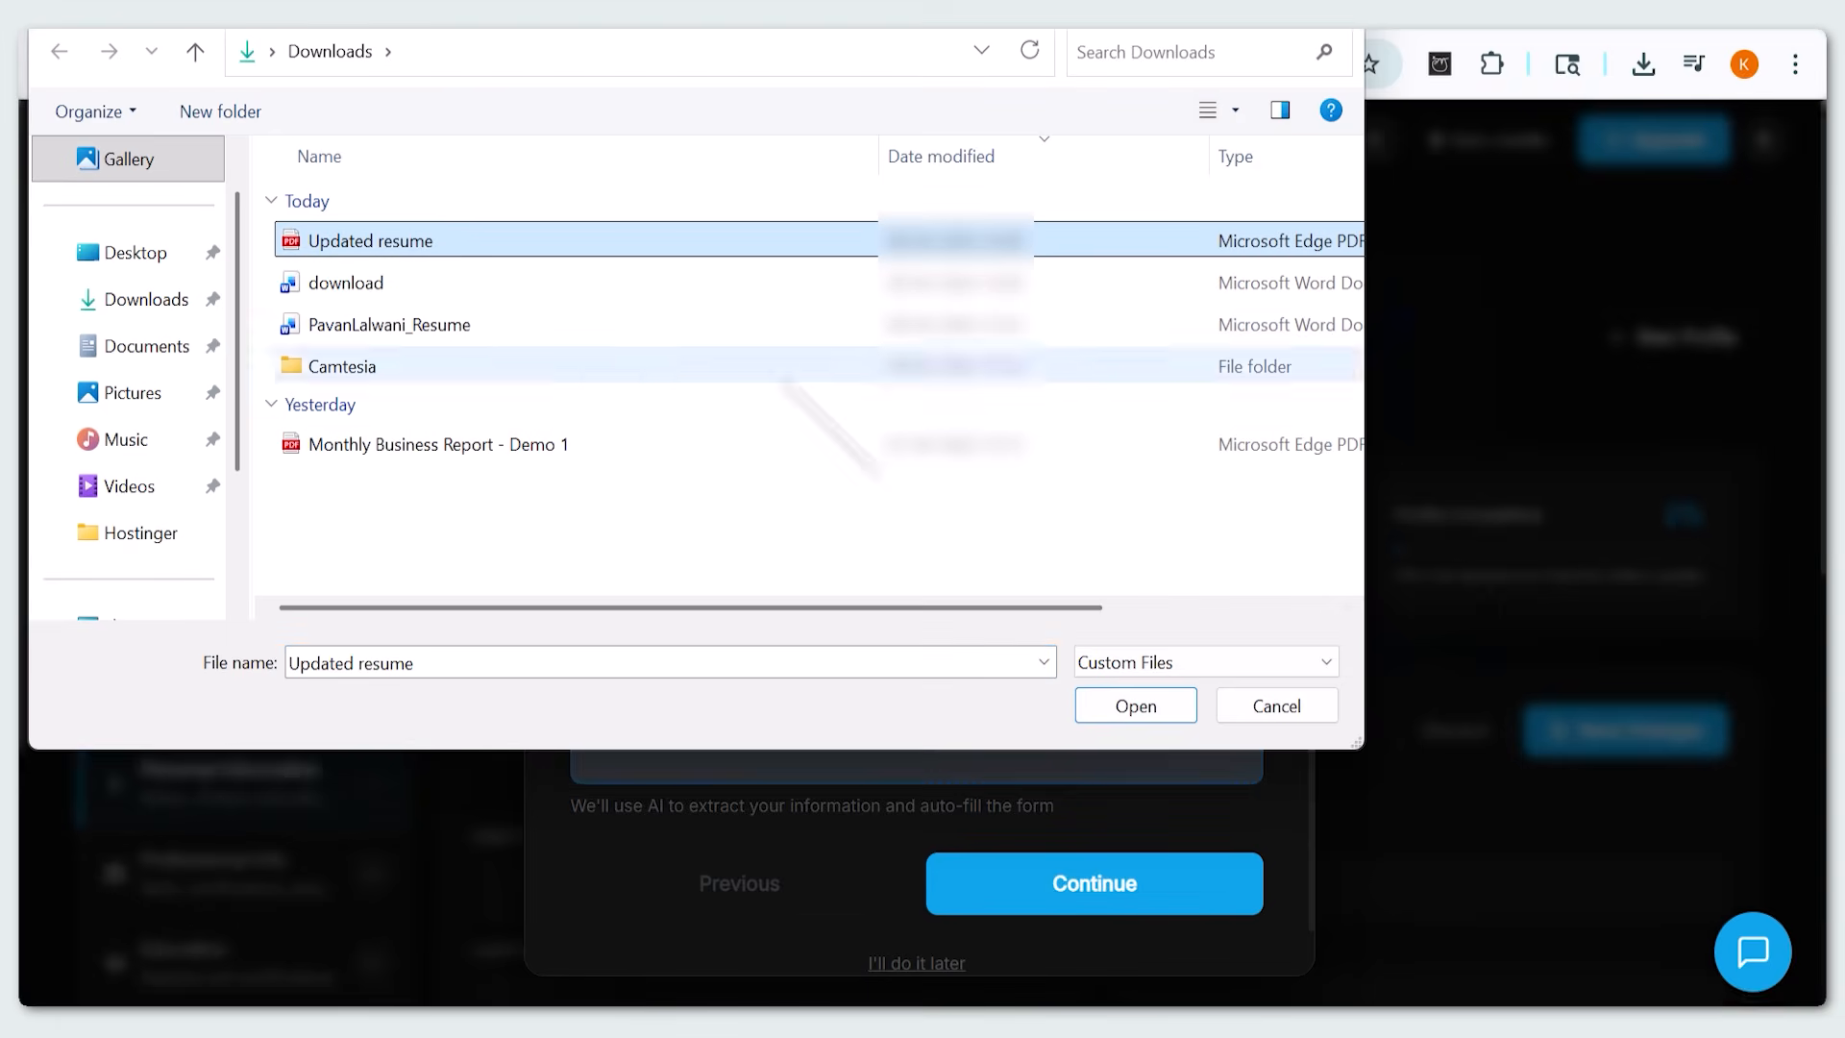
click(1143, 707)
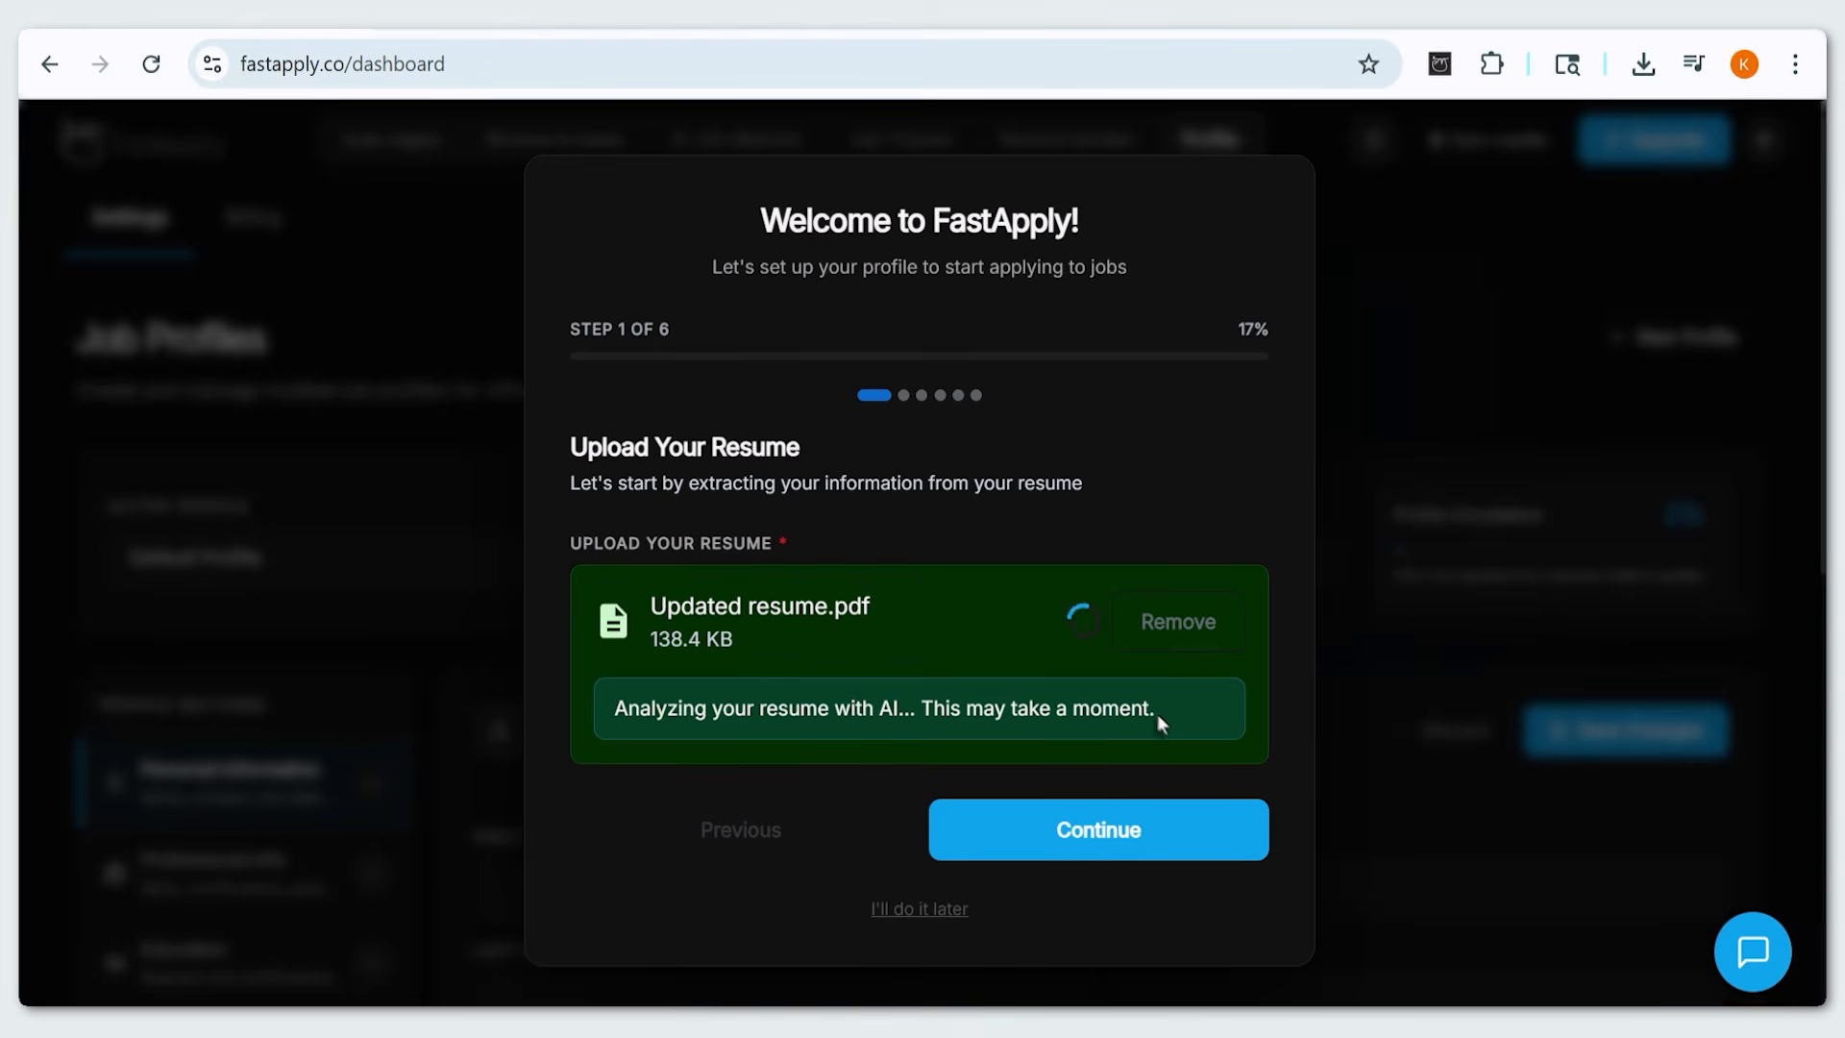
click(1227, 839)
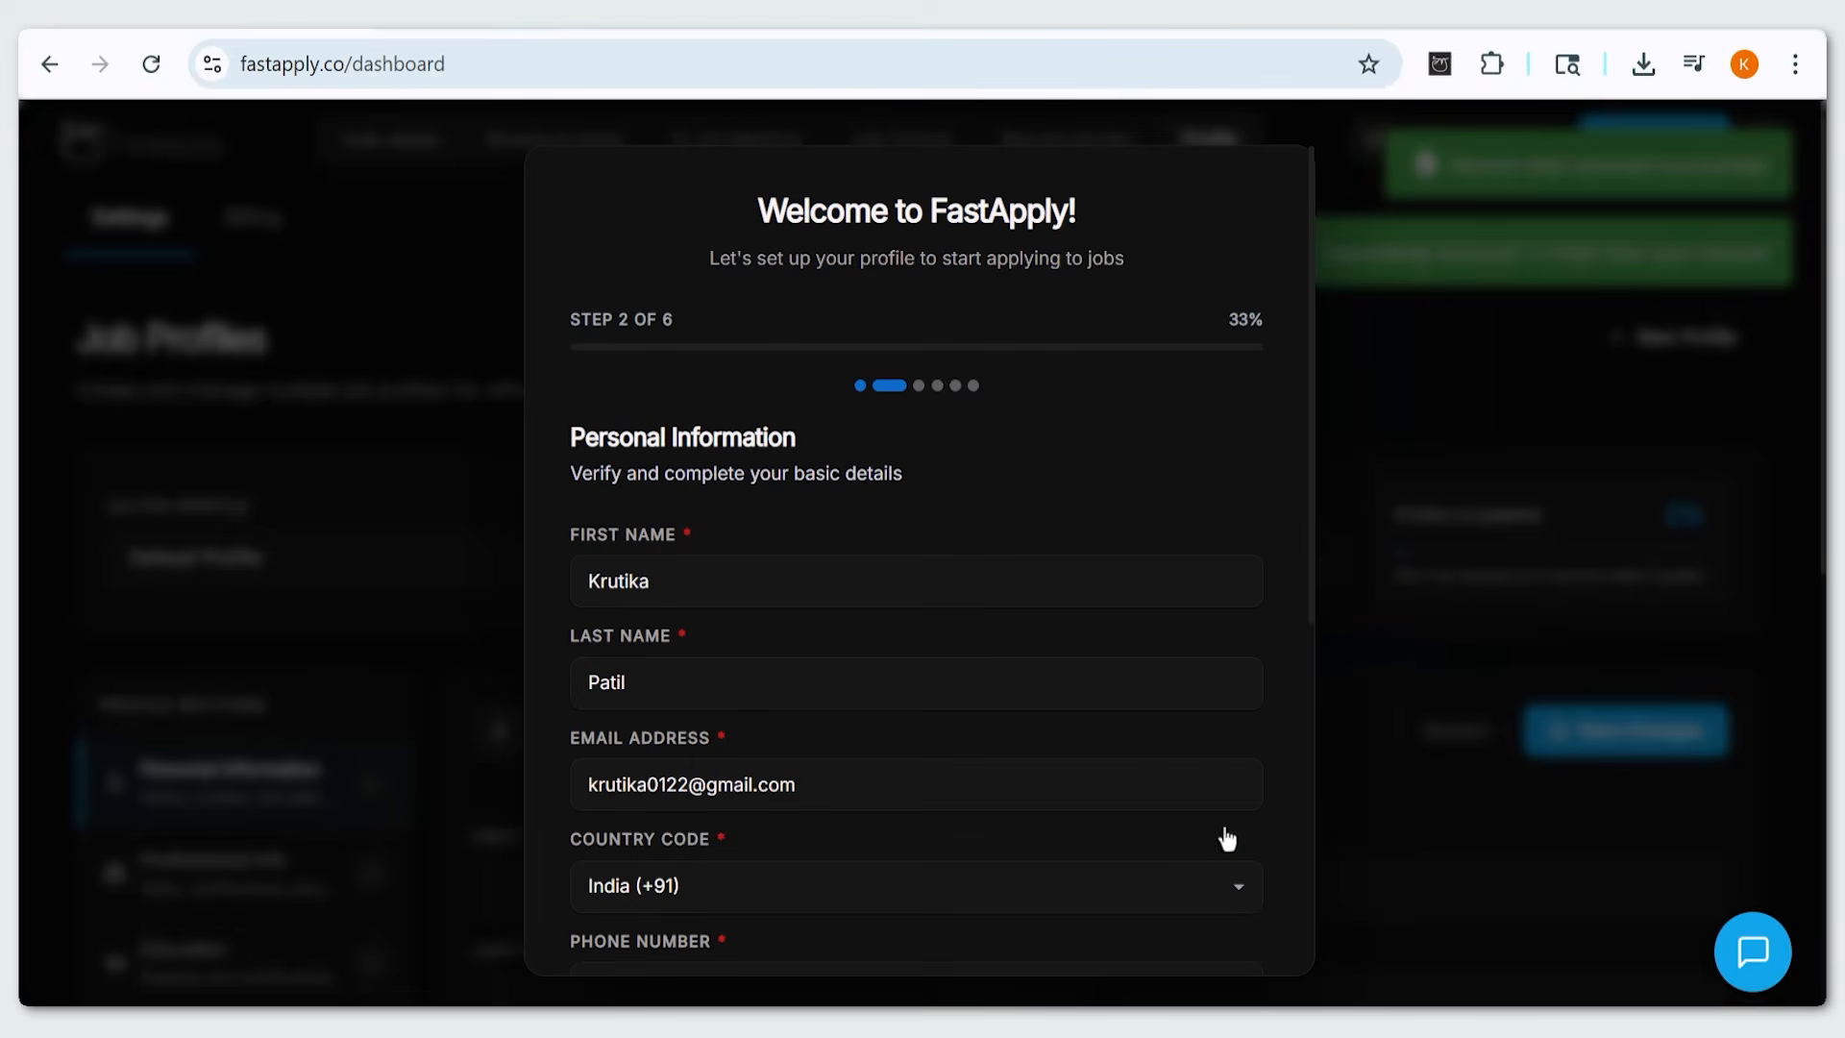
Review and accept the prefilled personal, address, and links and salary details, continuing to the final setup page.
scroll(1225, 831, down, 3)
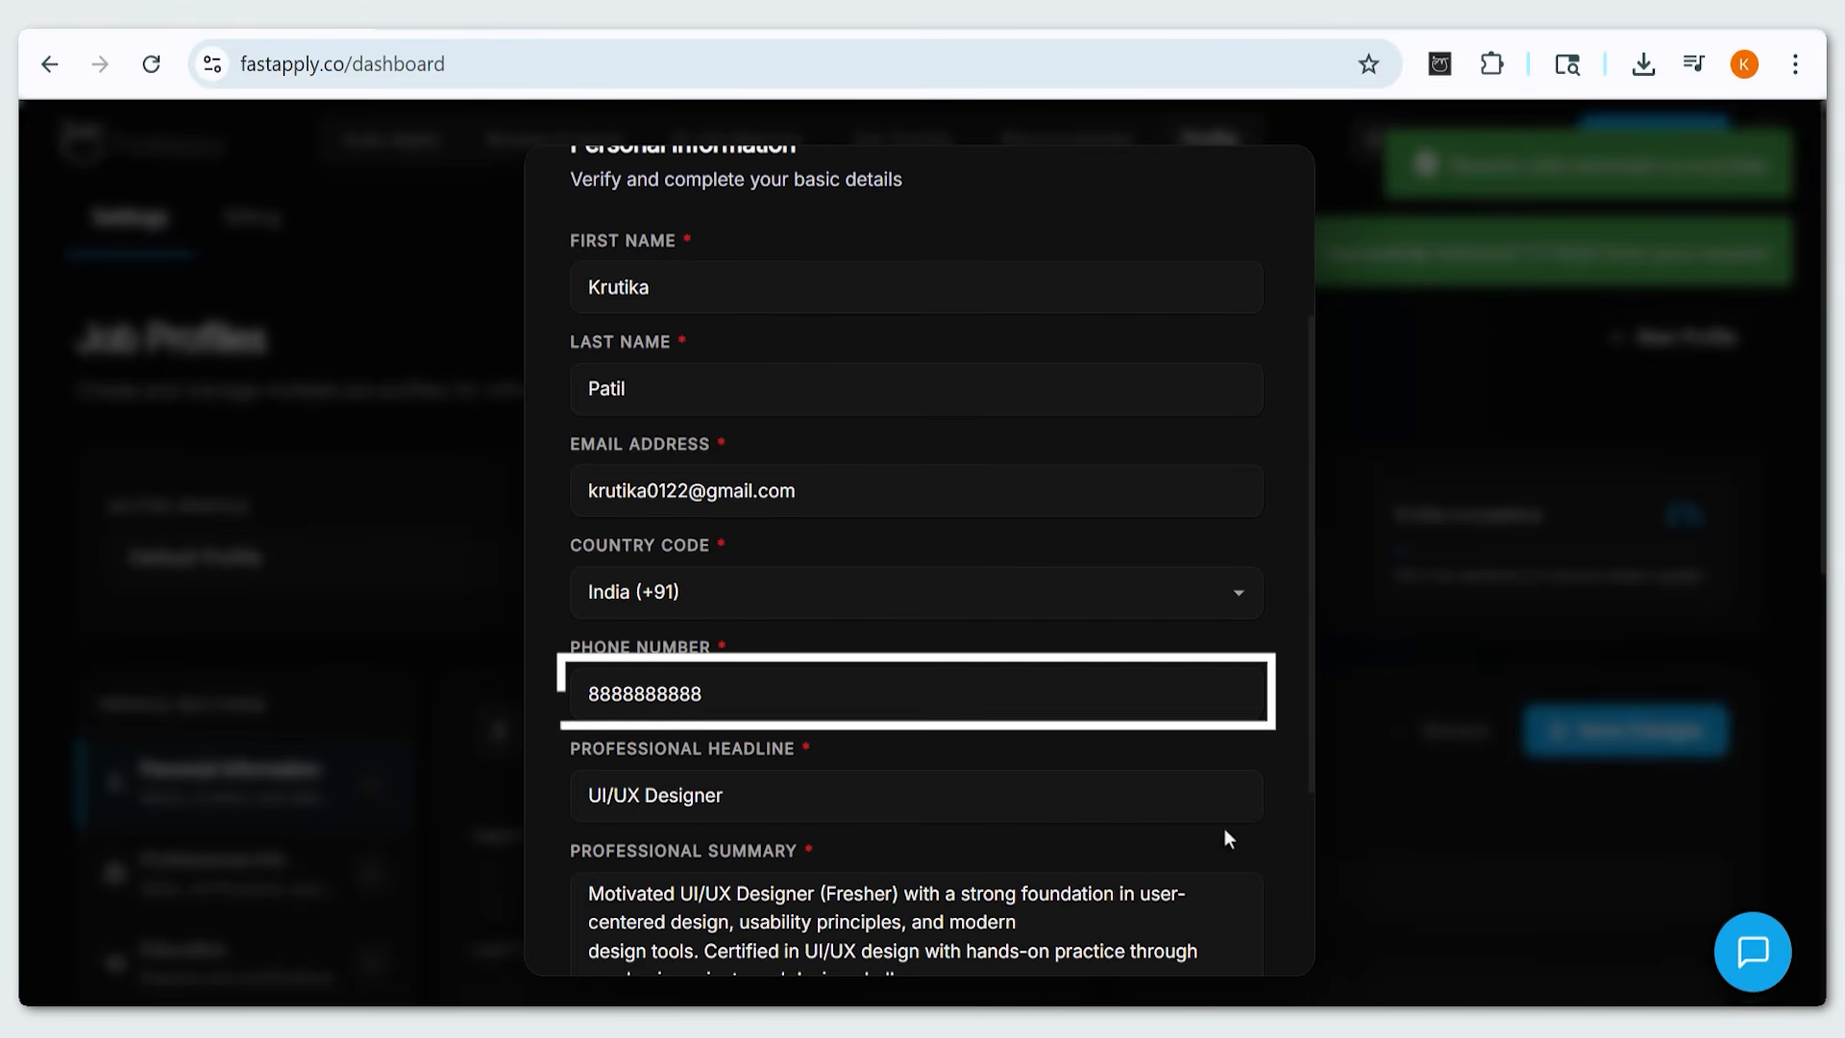
scroll(1224, 829, down, 3)
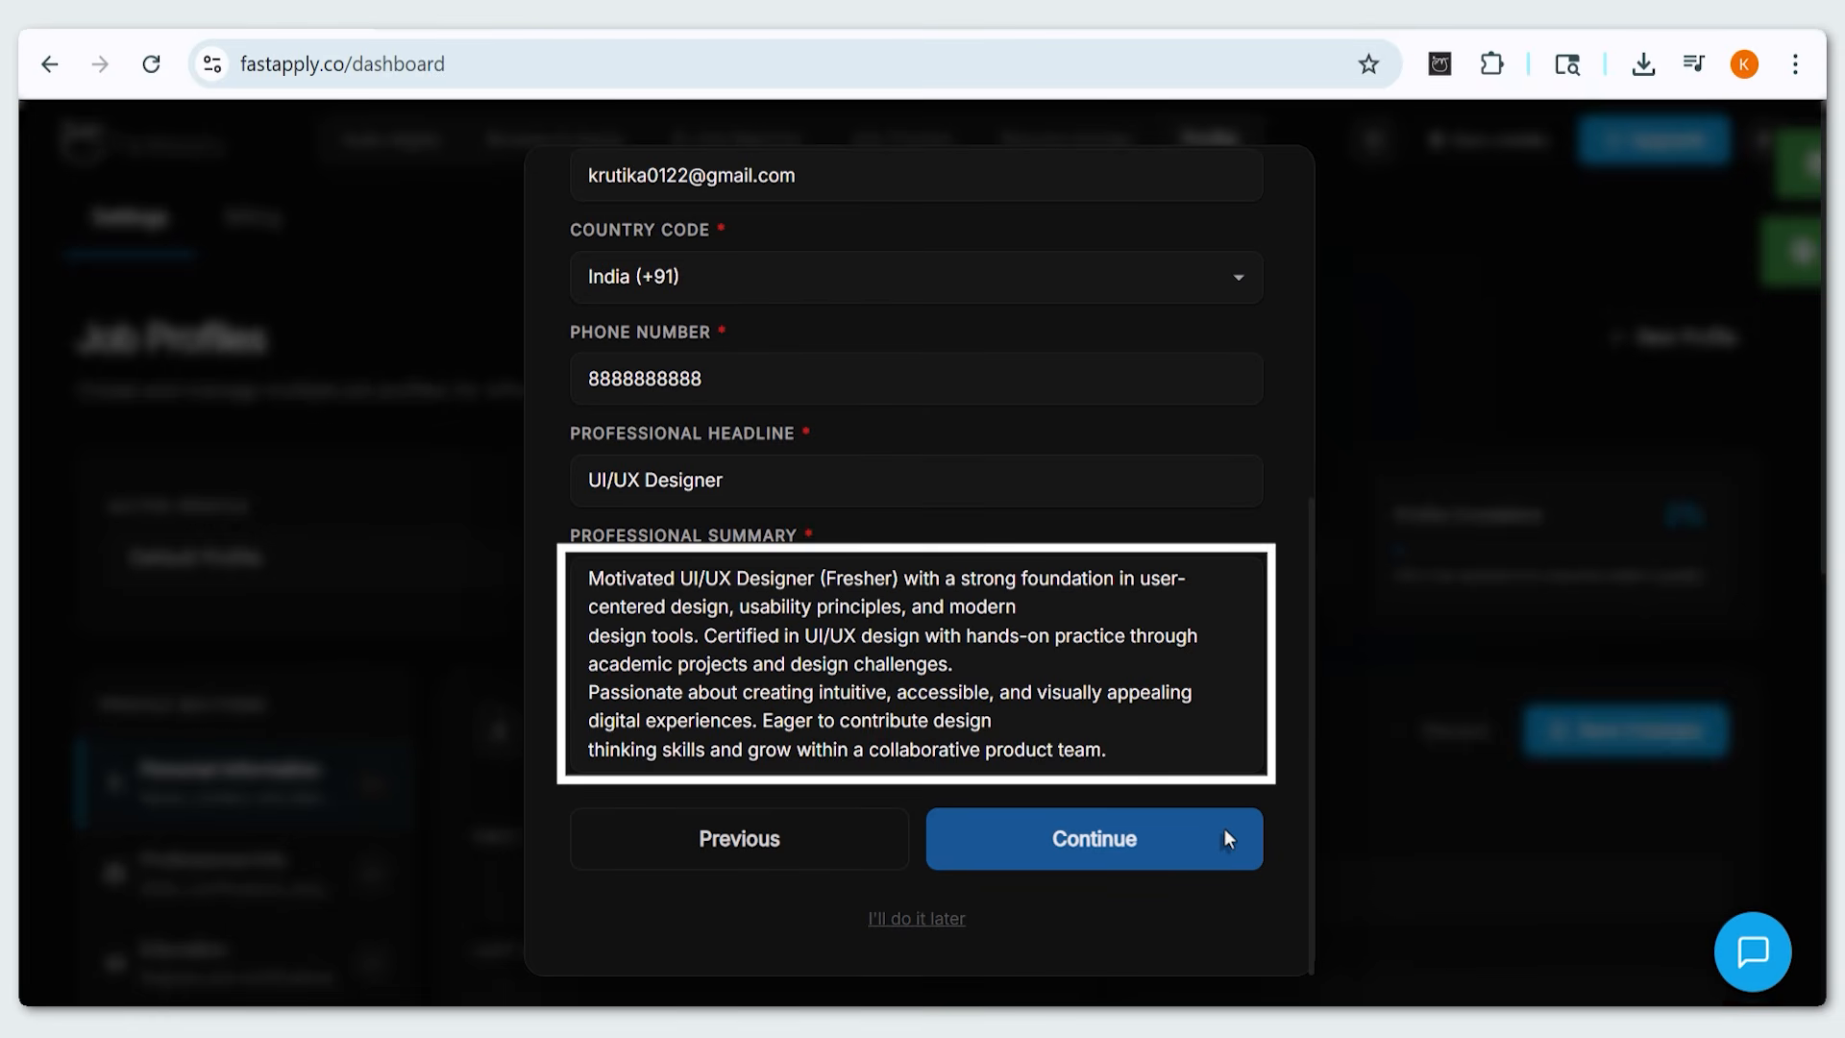
click(1224, 829)
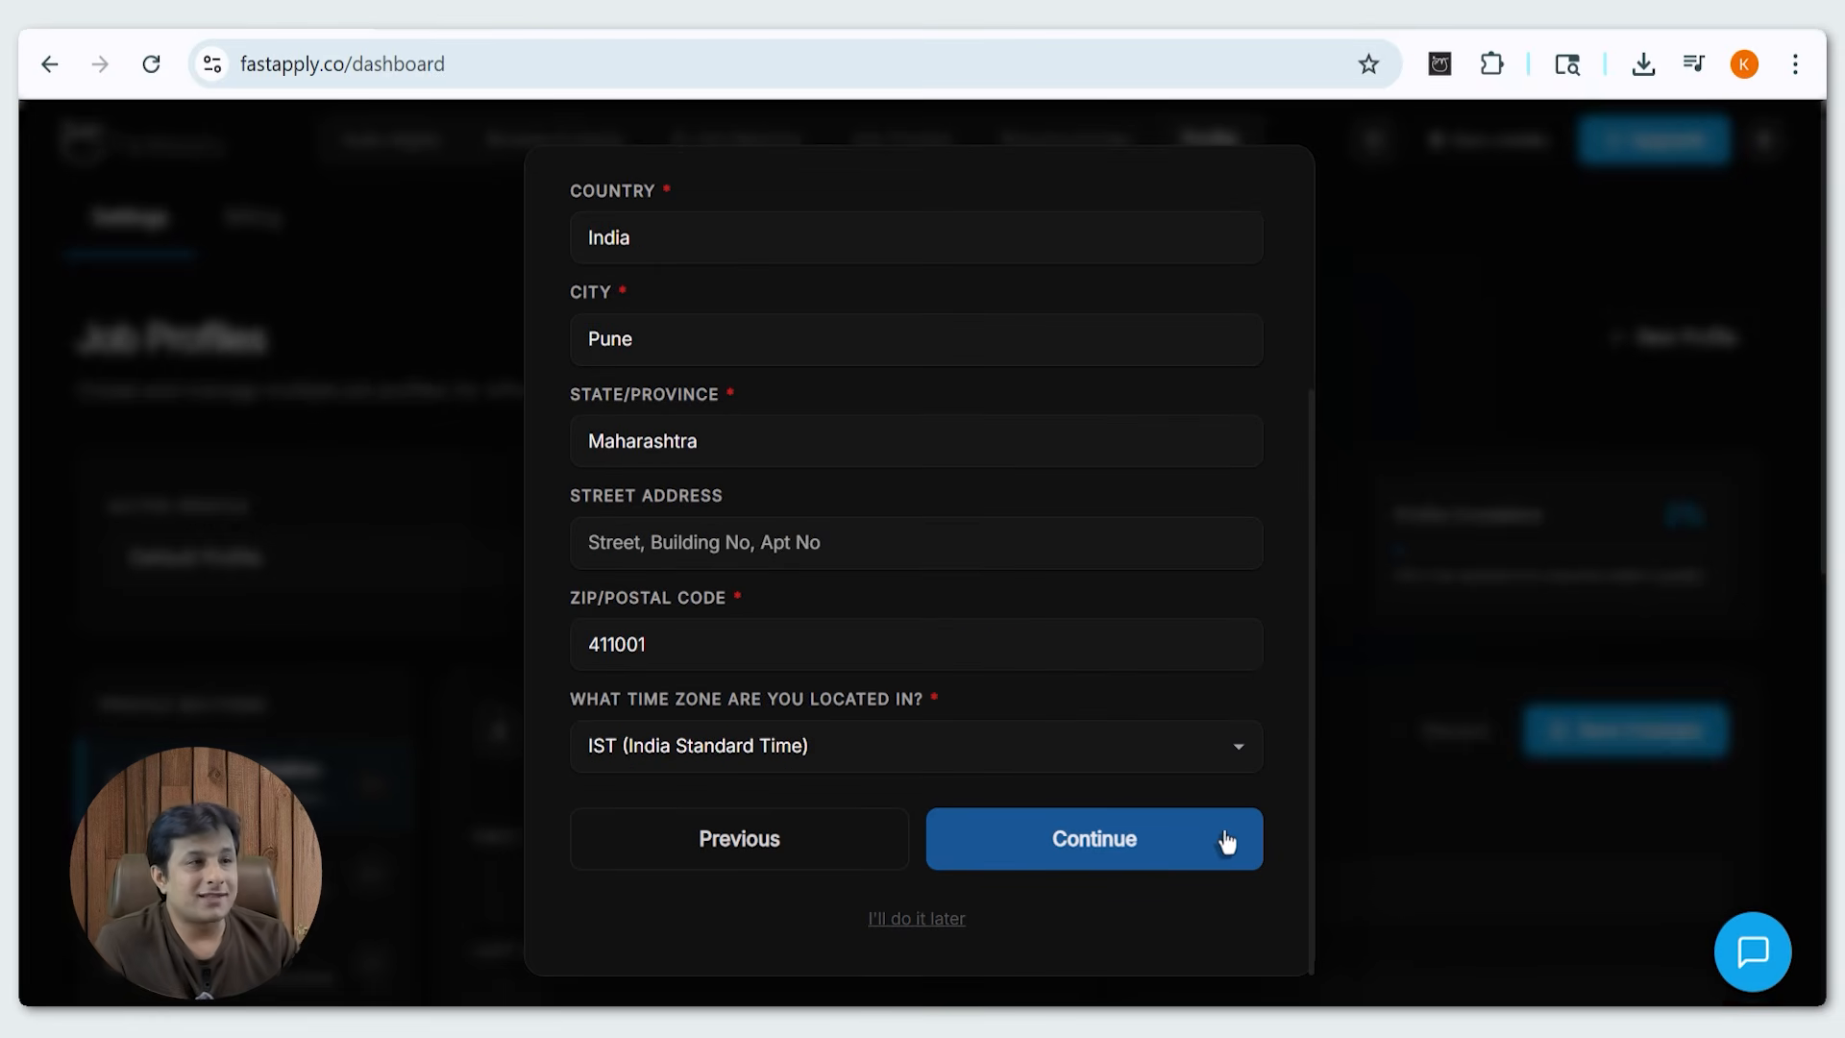
click(1215, 838)
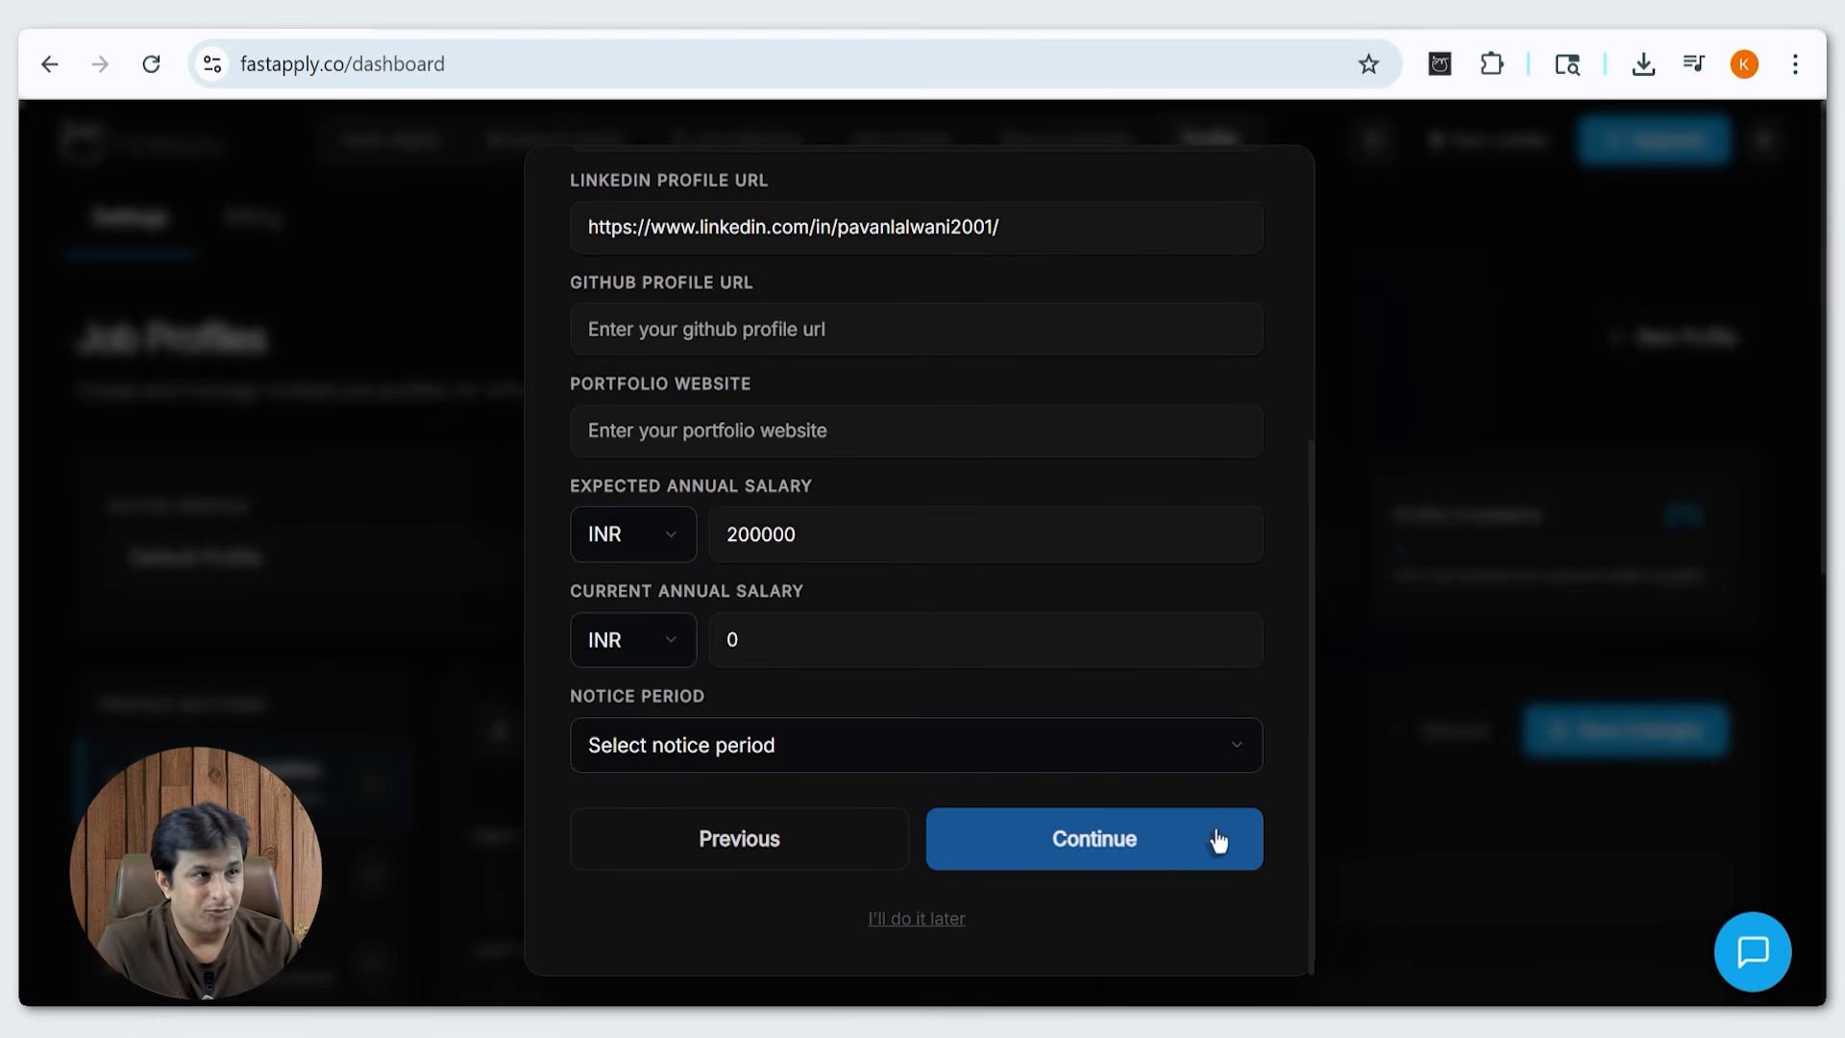
click(1218, 840)
click(1220, 794)
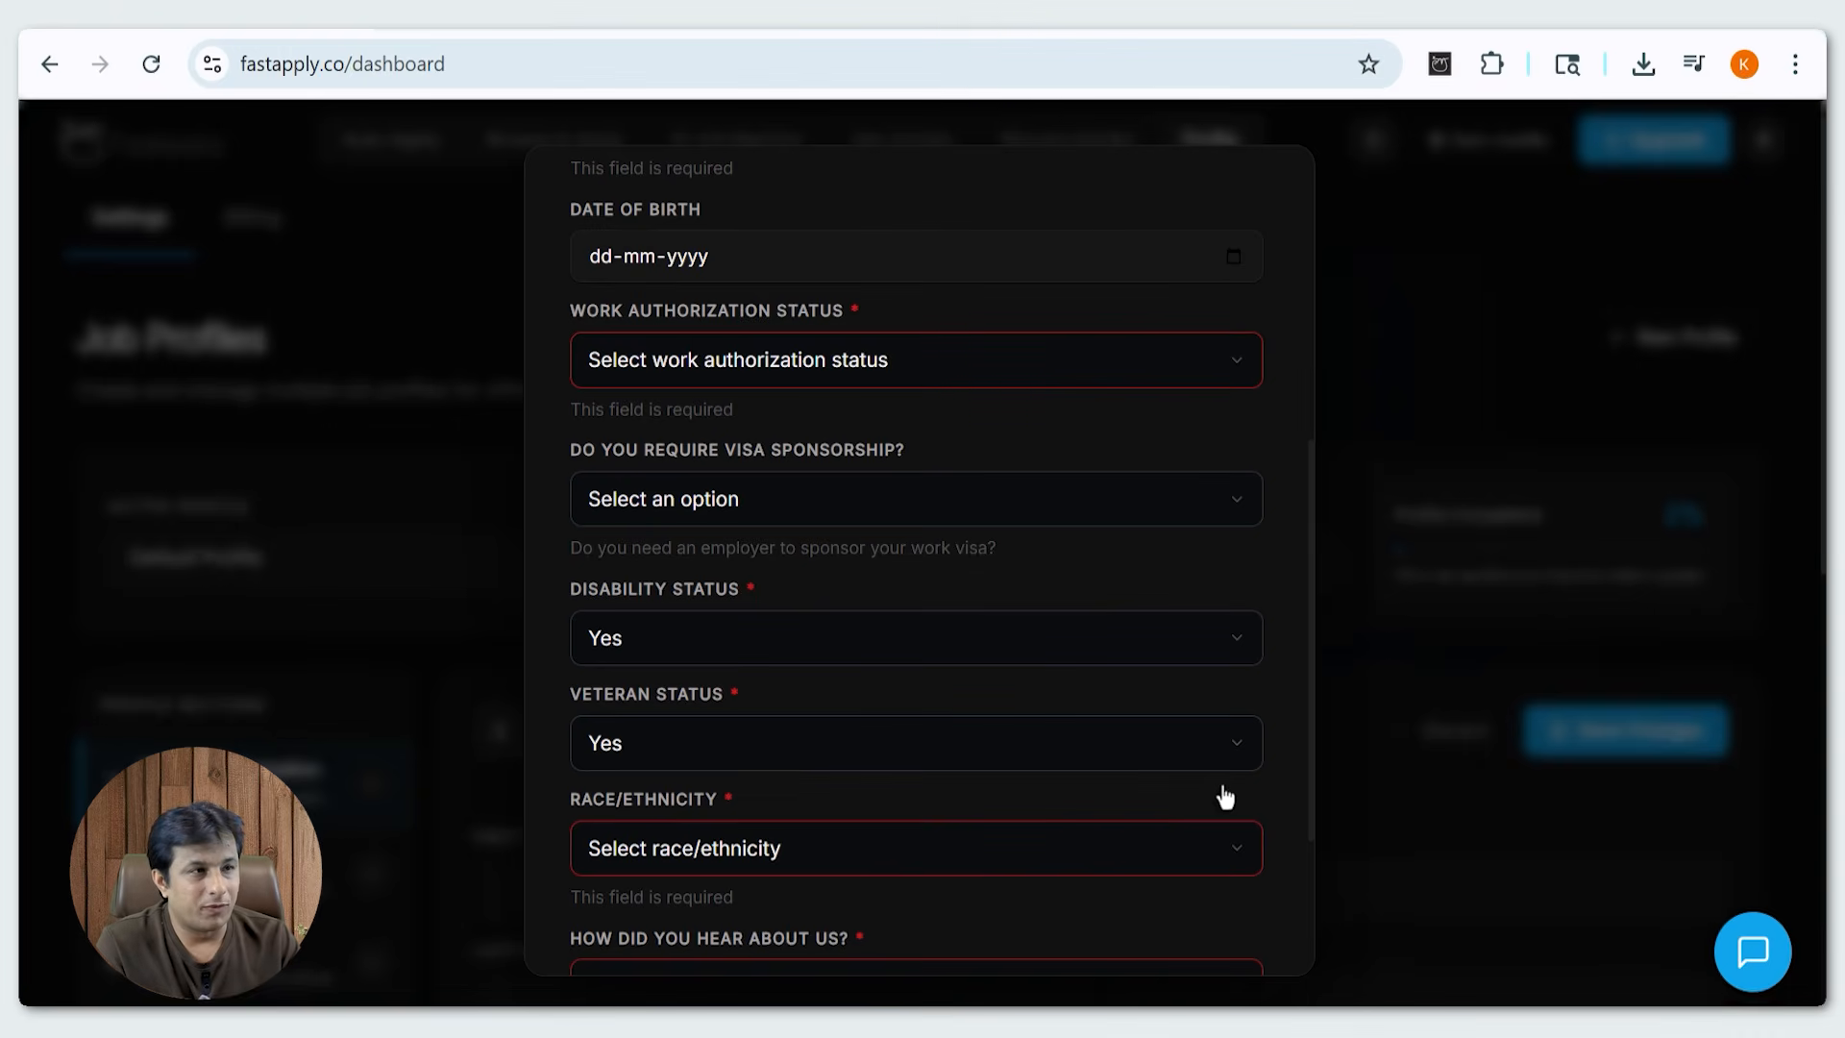
Set the work authorization status to Citizen and race/ethnicity to Prefer not to say.
click(1105, 355)
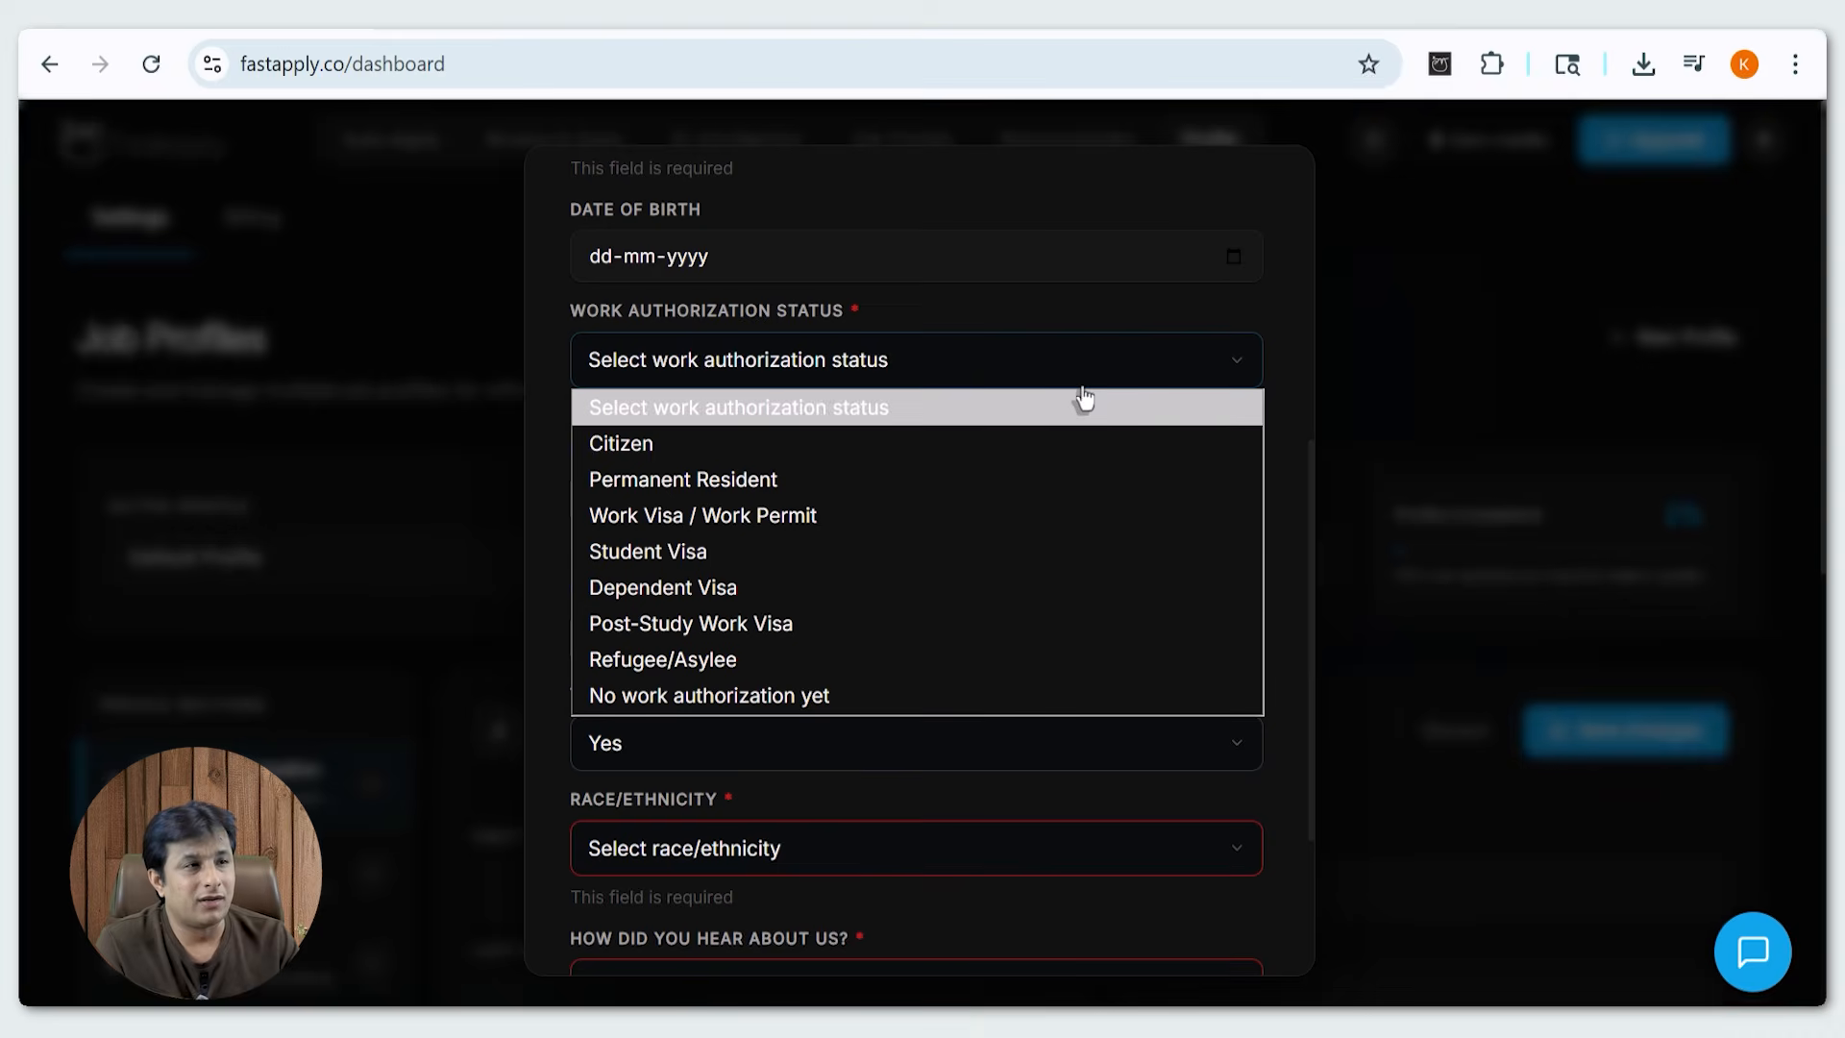
click(1083, 440)
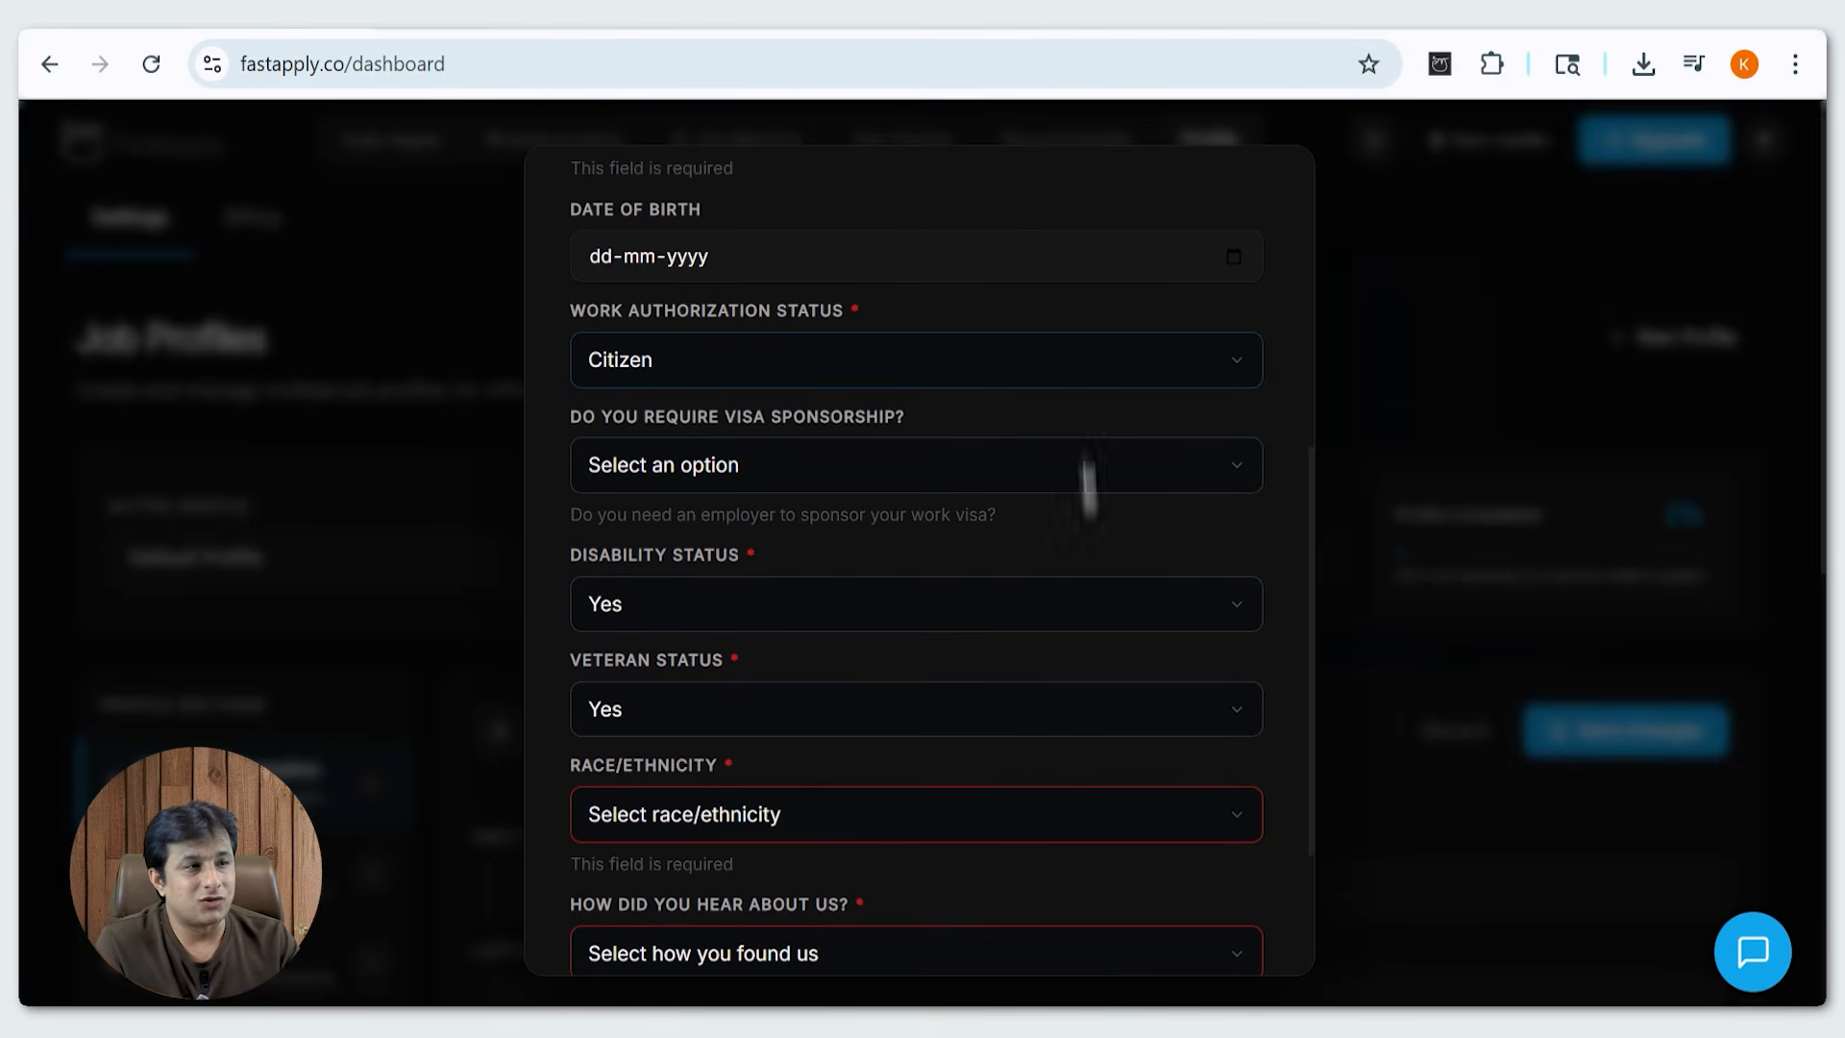
scroll(973, 758, down, 3)
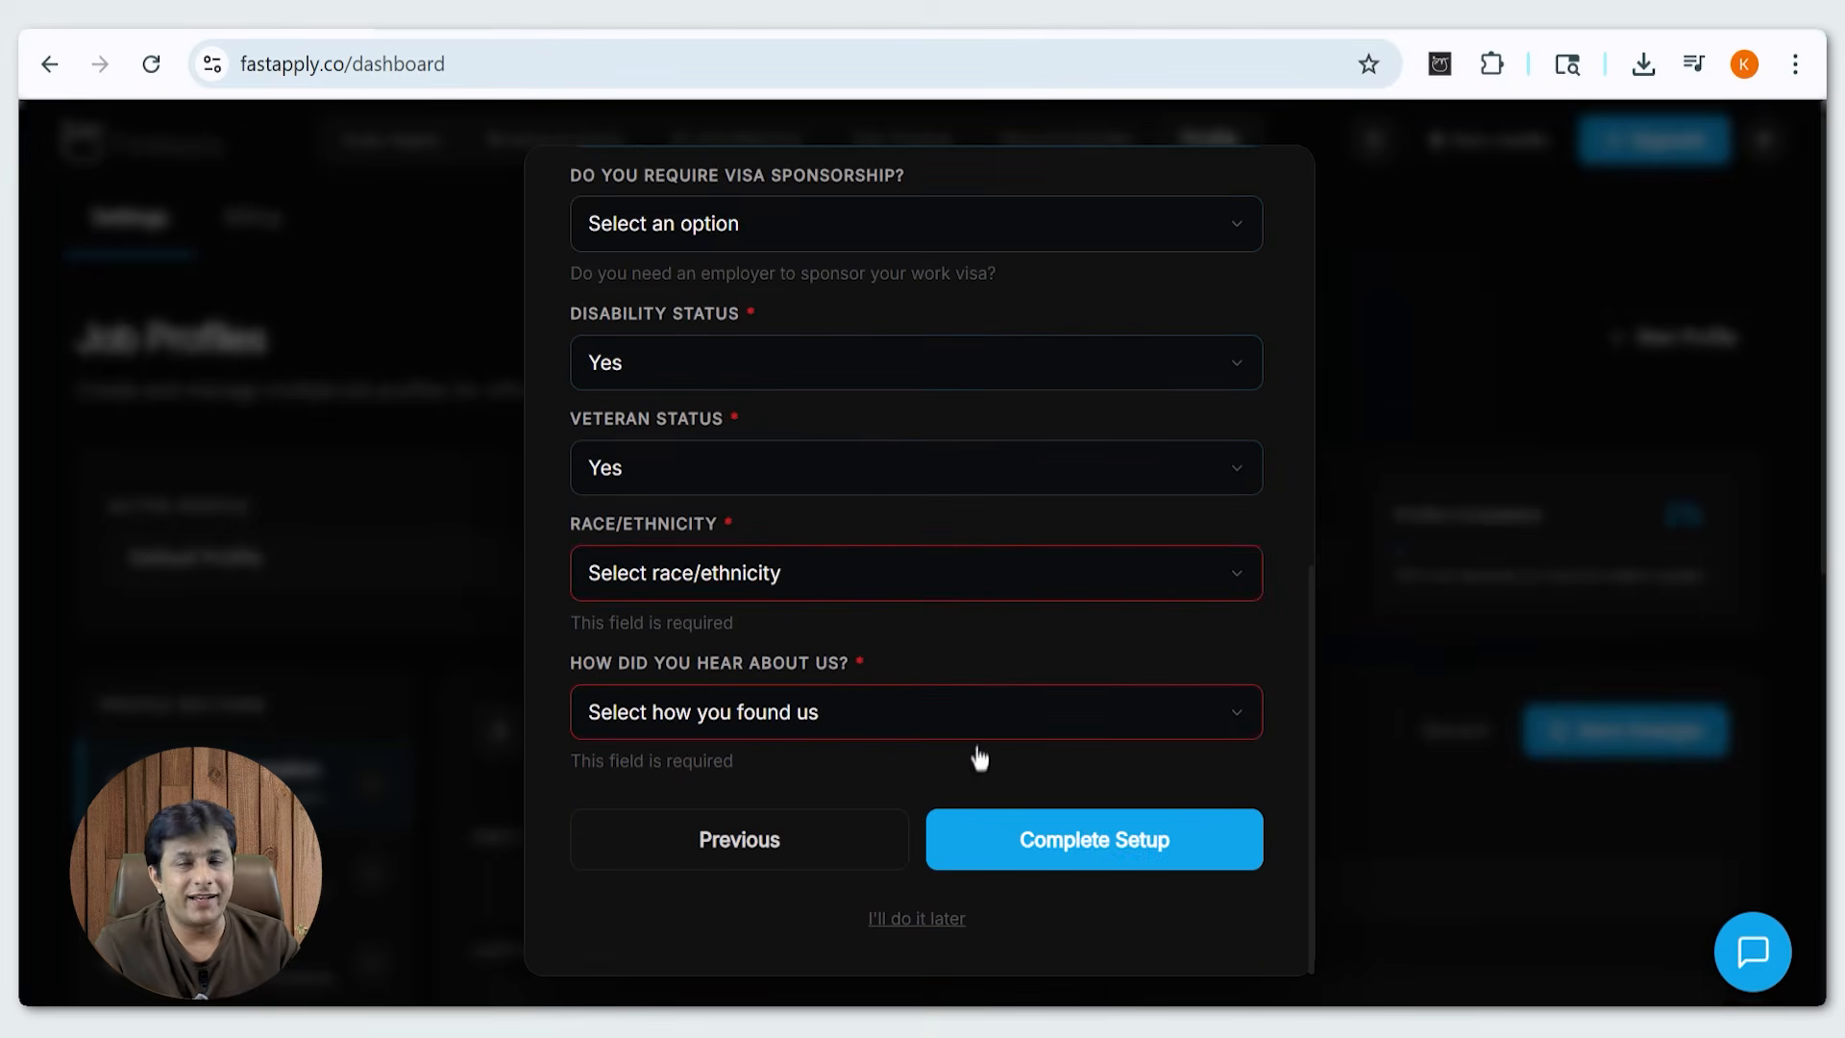
click(930, 577)
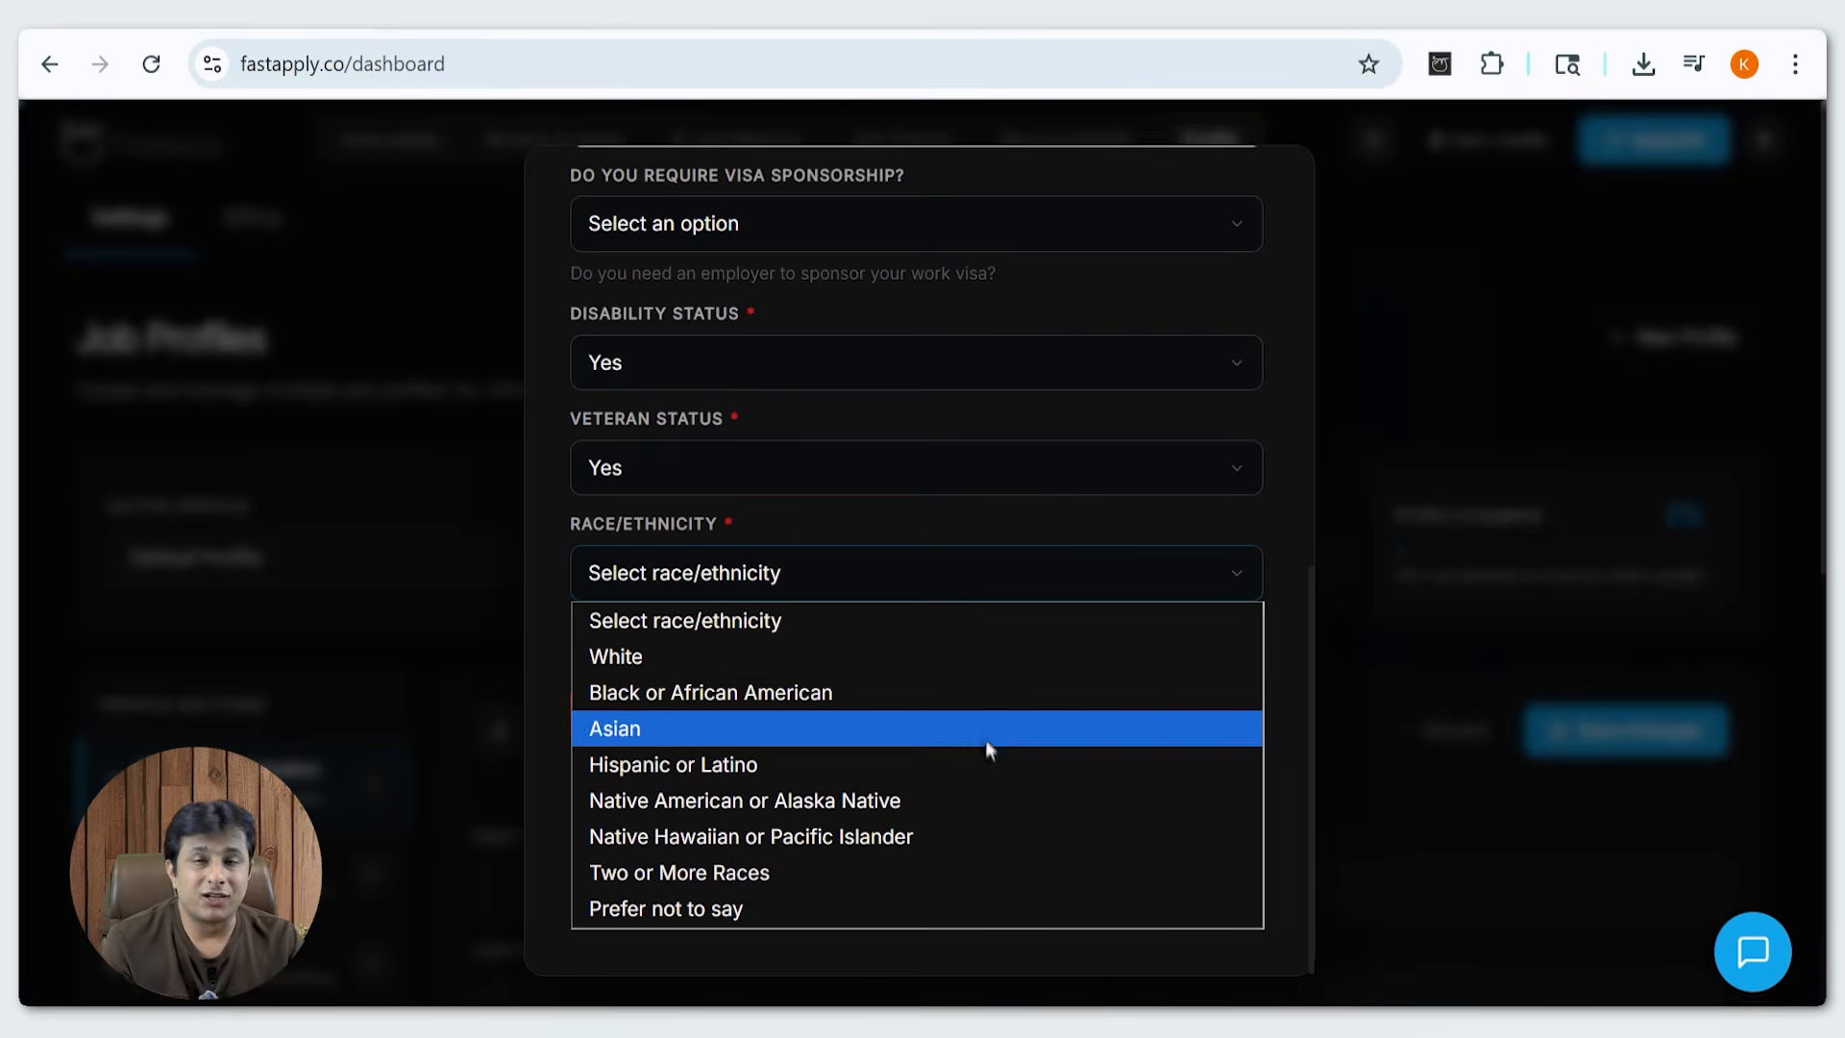
click(925, 911)
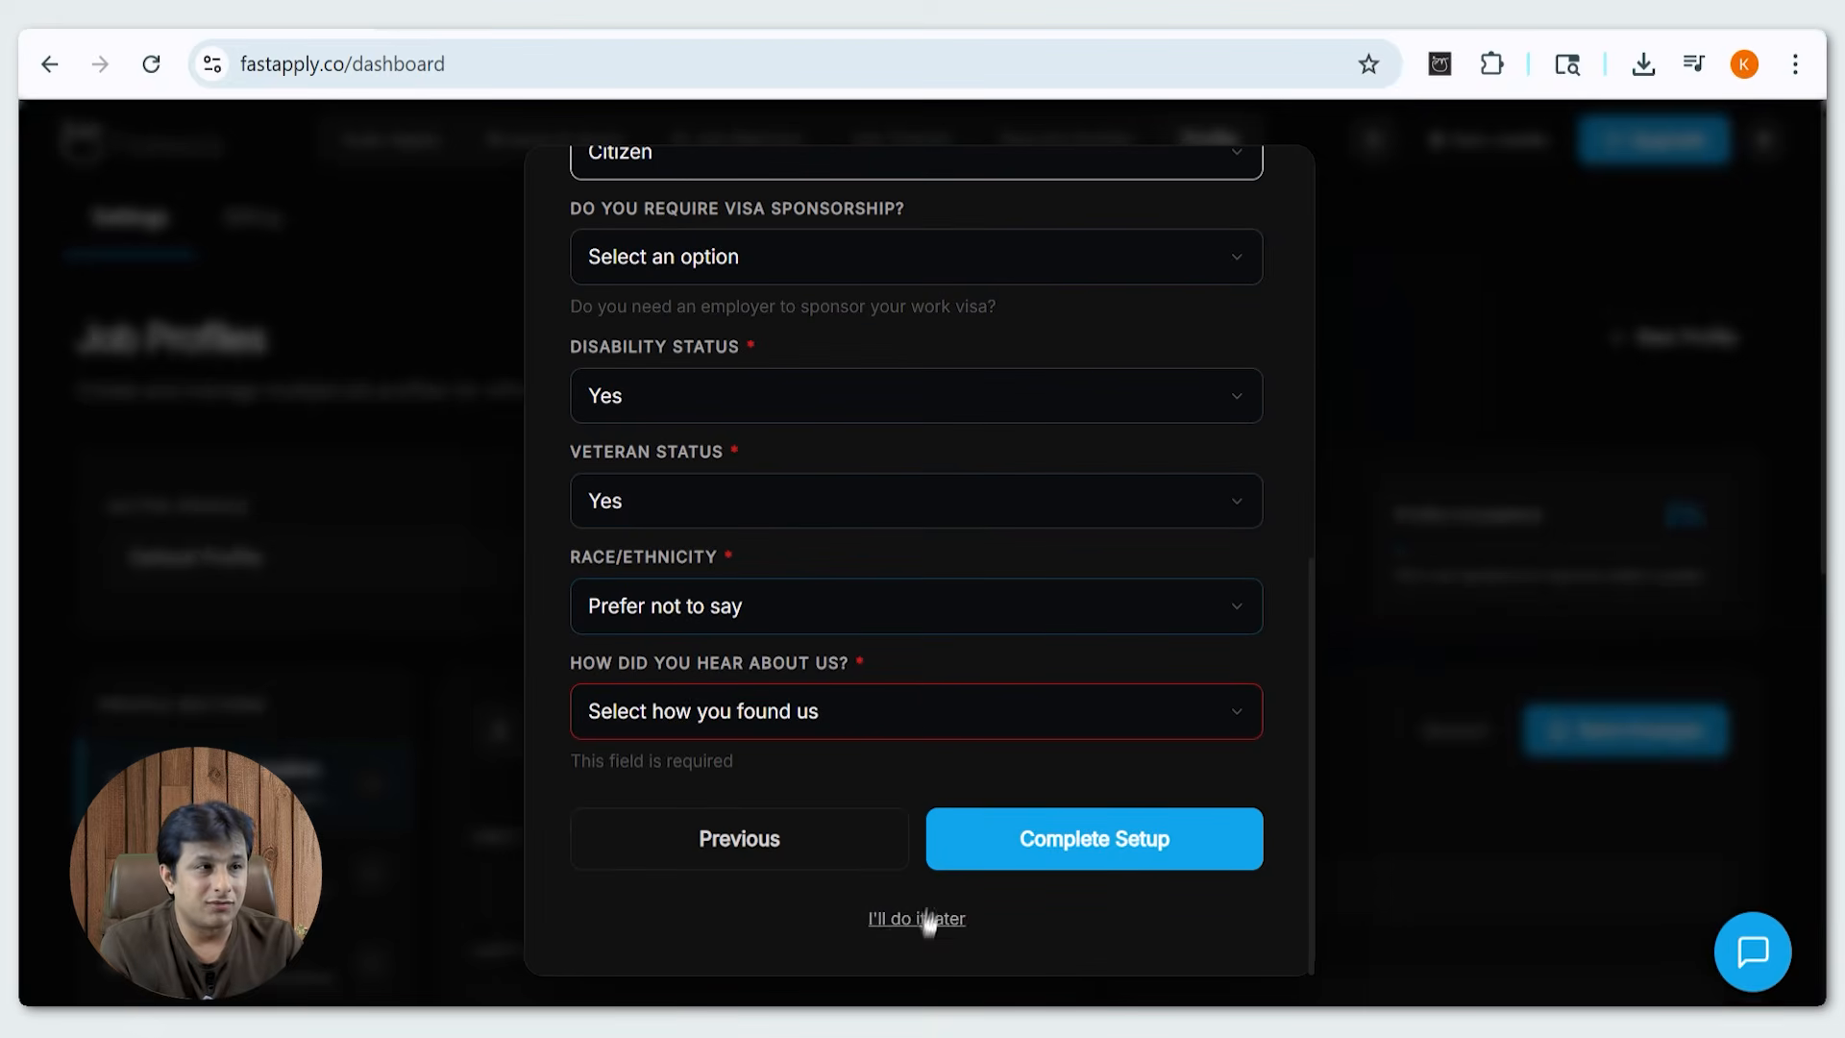
Choose Google Search as how you heard about the service and complete the profile setup.
click(914, 723)
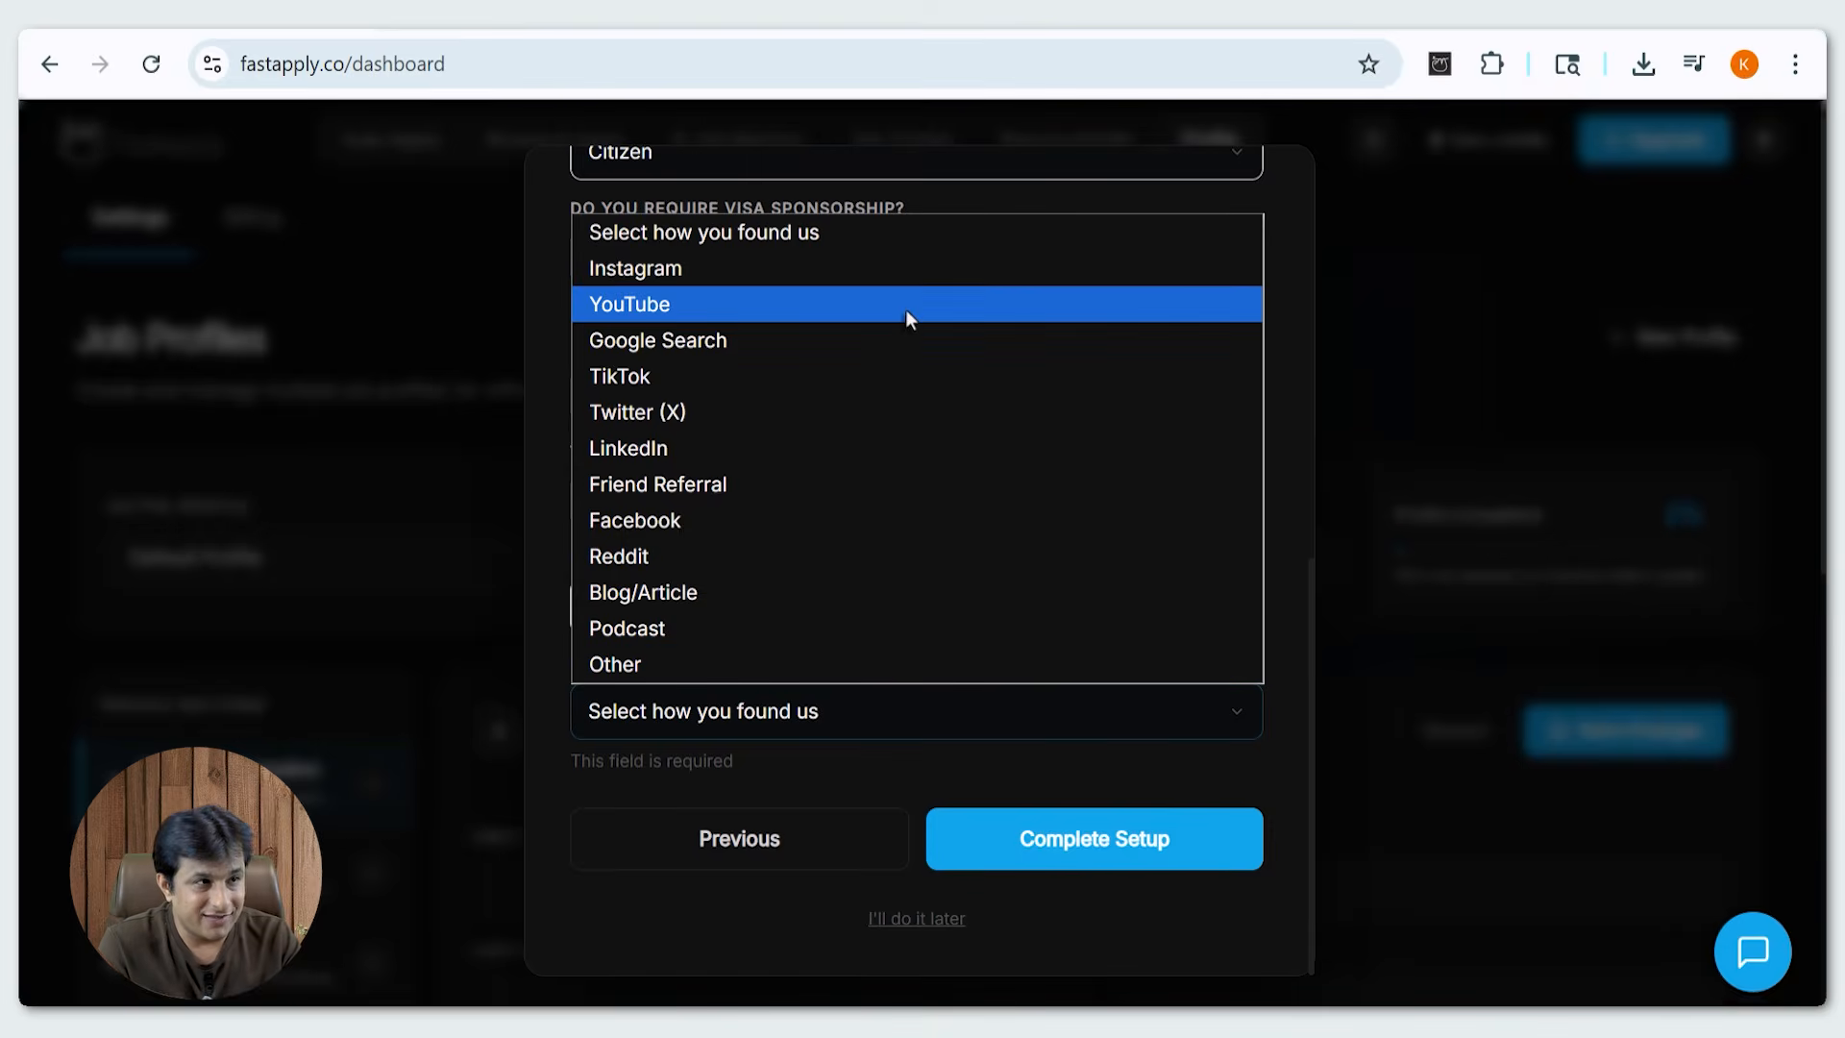
click(906, 338)
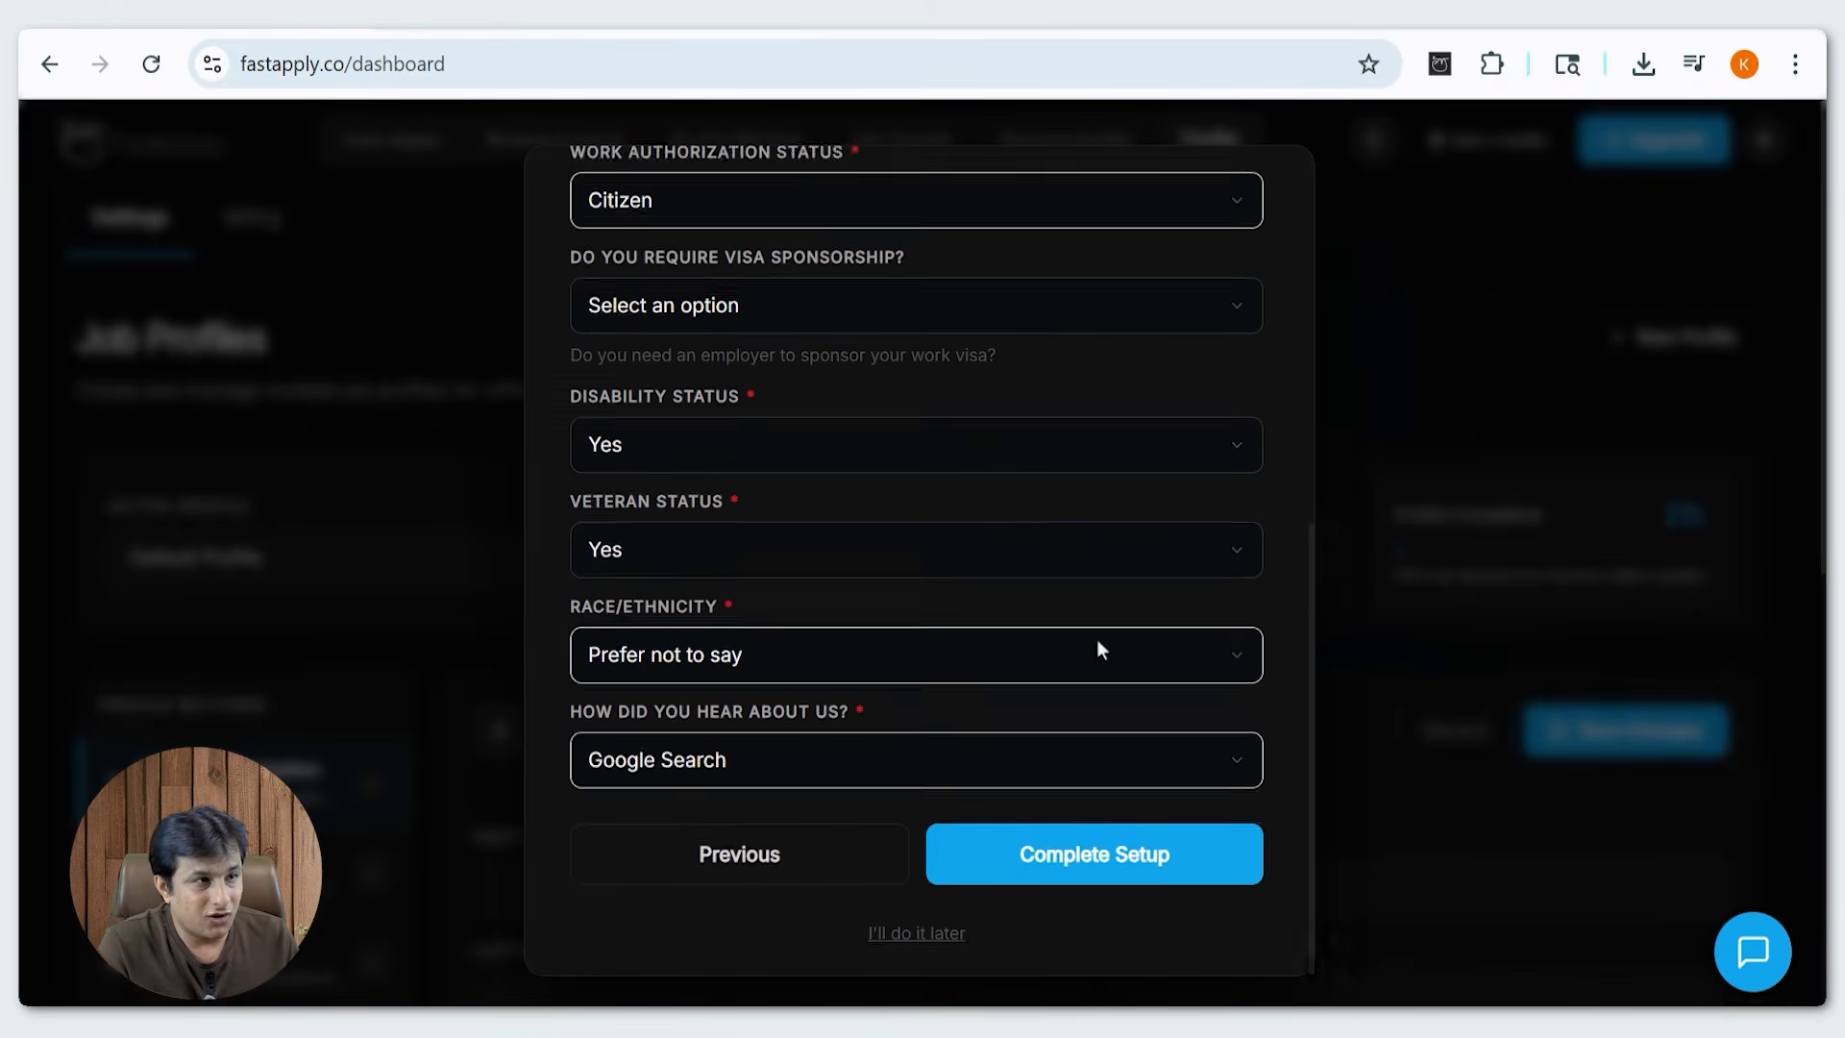
click(1195, 849)
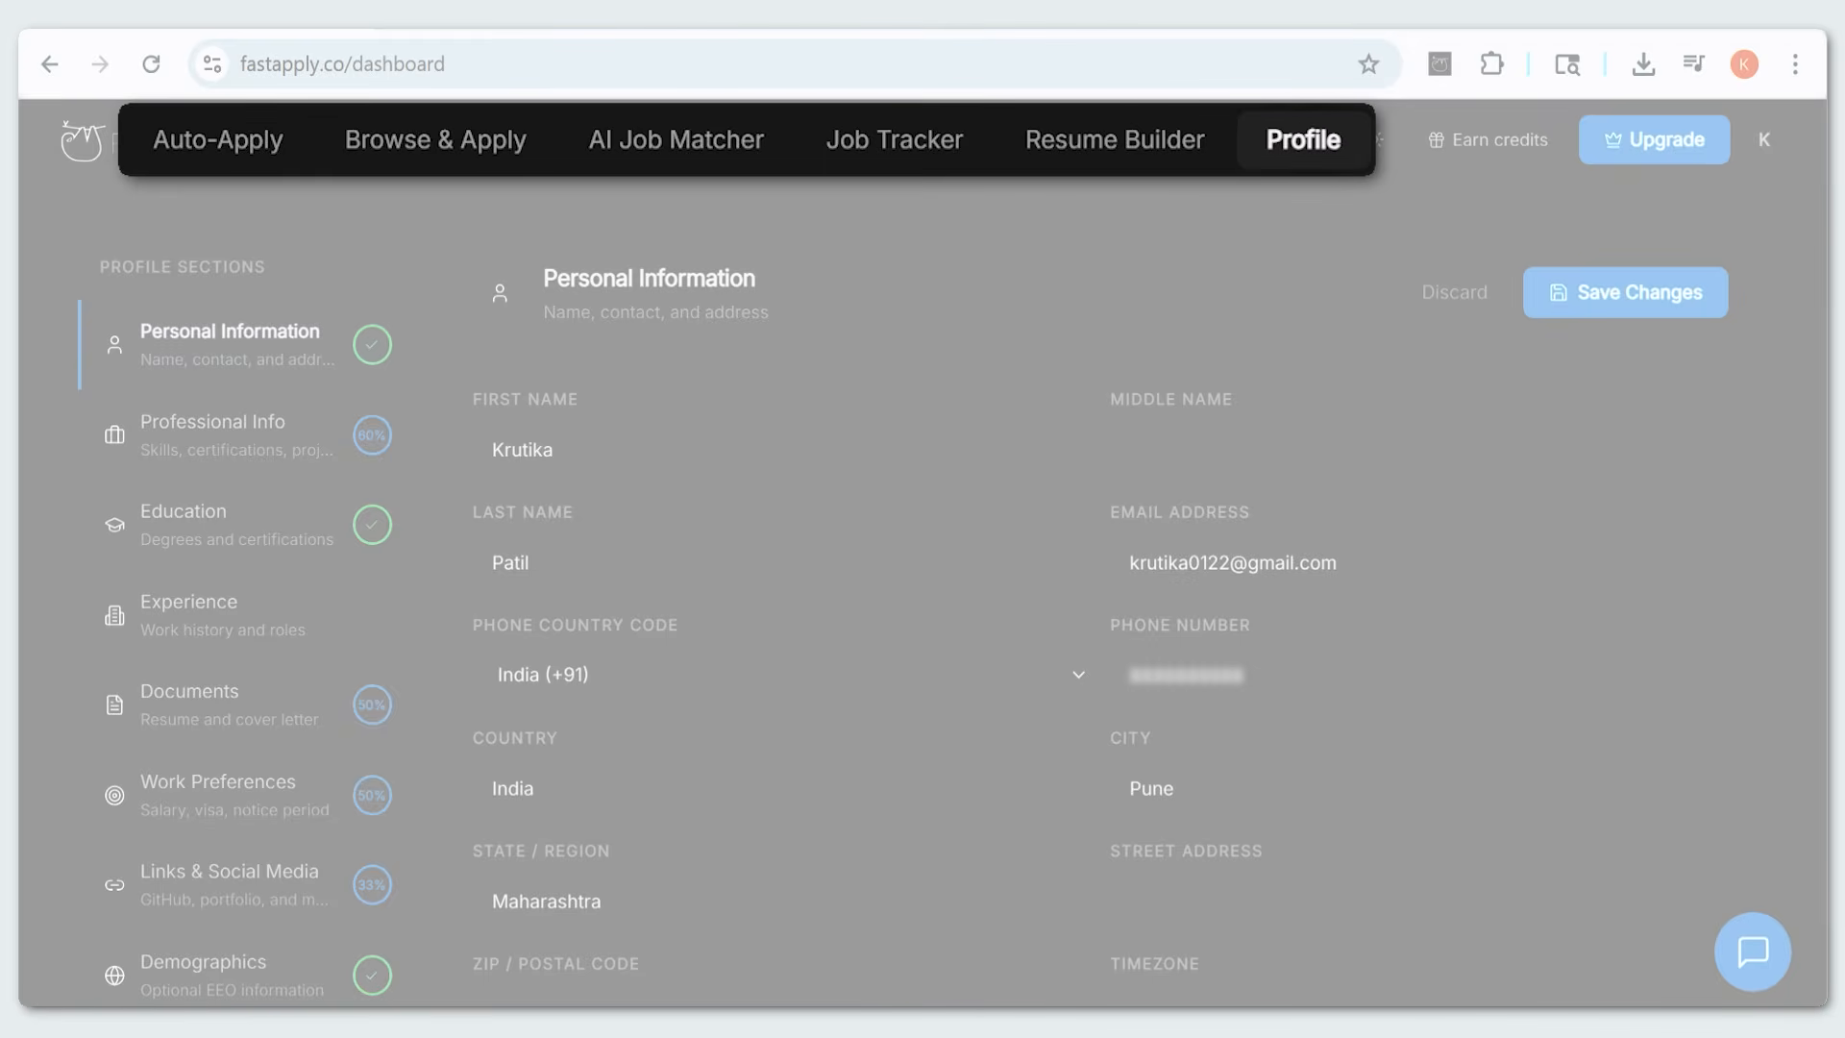
Look over the new job profile's personal information and open the Auto-Apply page.
scroll(922, 615, up, 2)
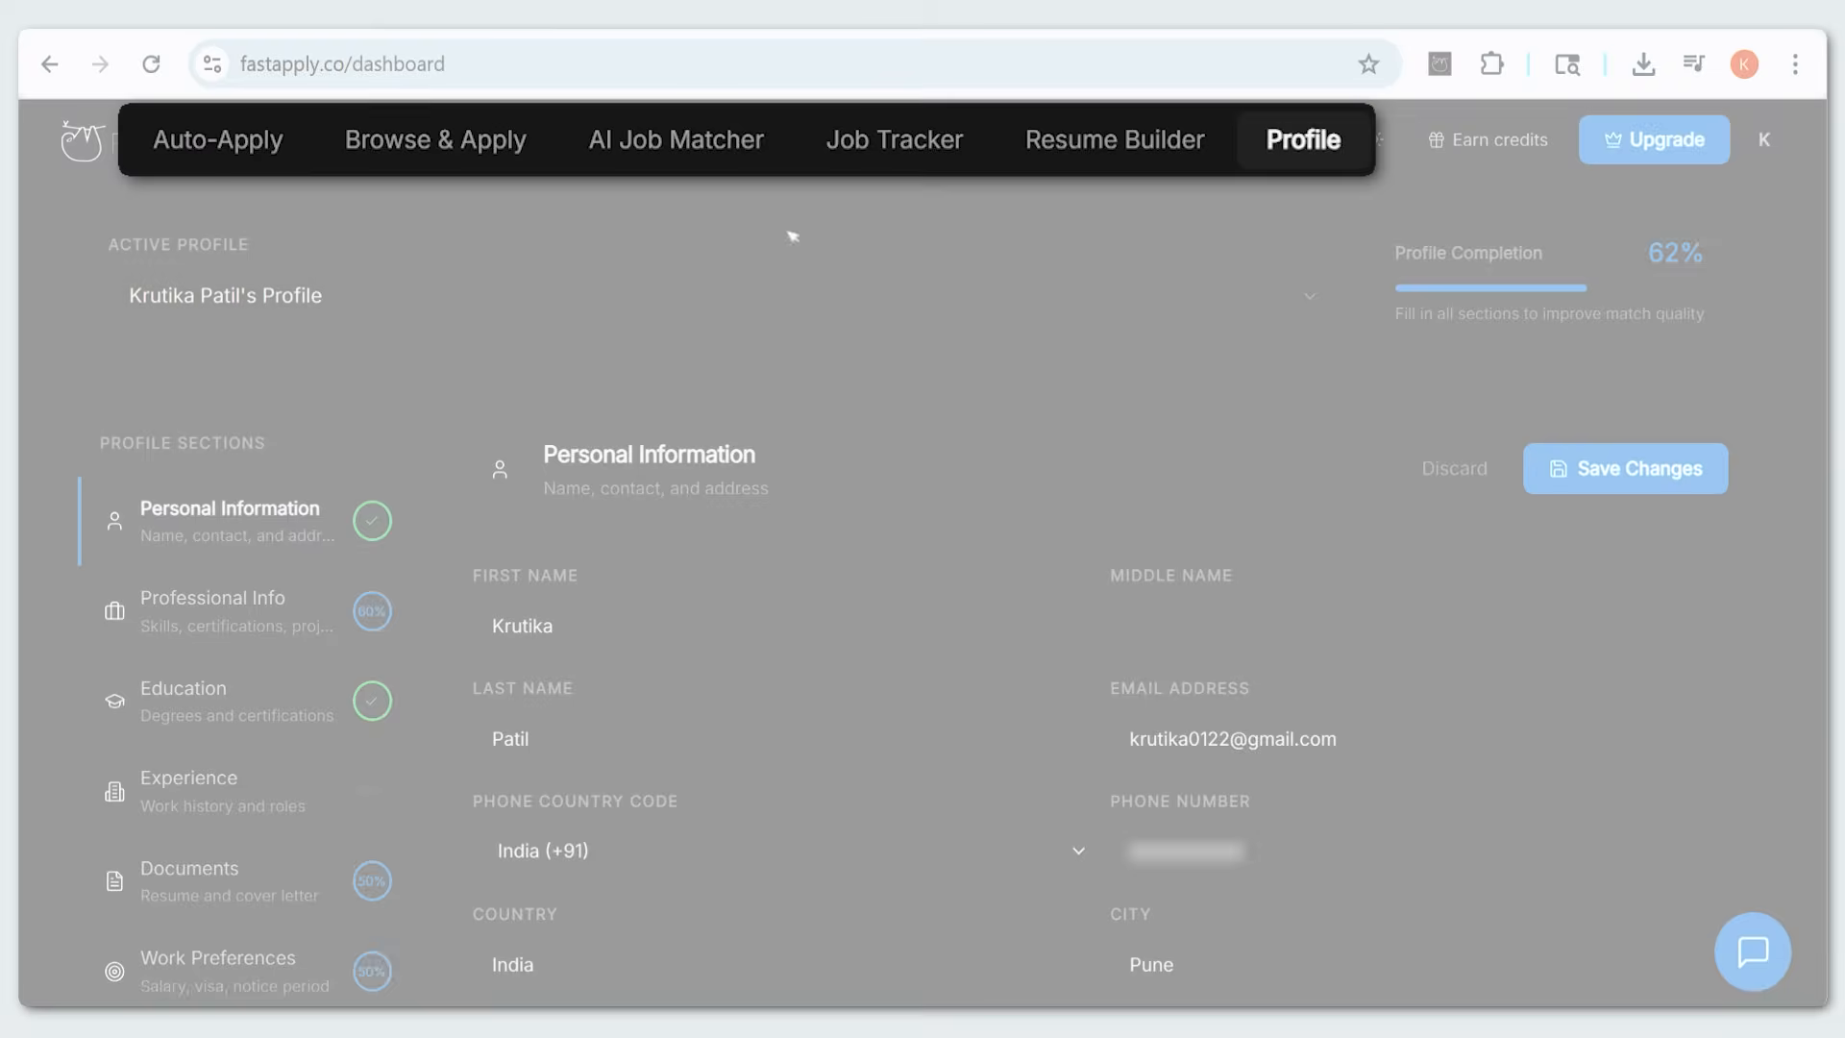
scroll(1473, 569, down, 5)
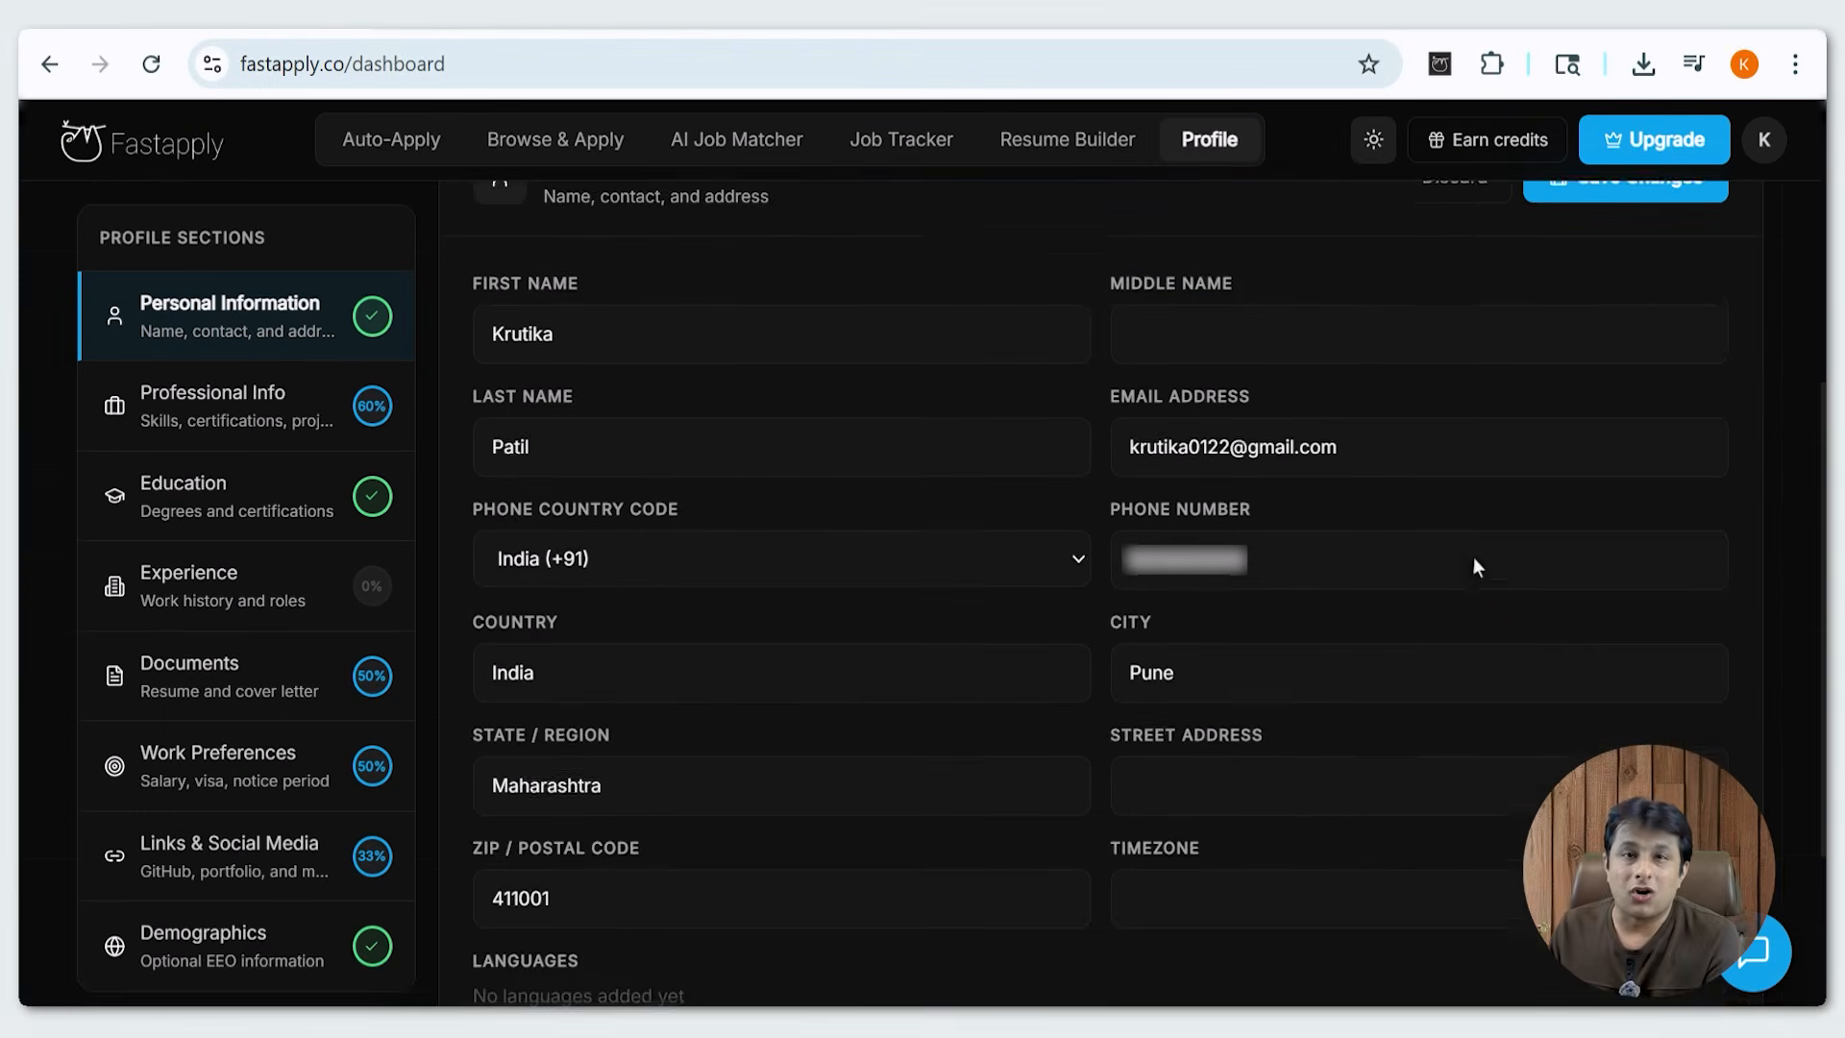
scroll(1474, 564, up, 6)
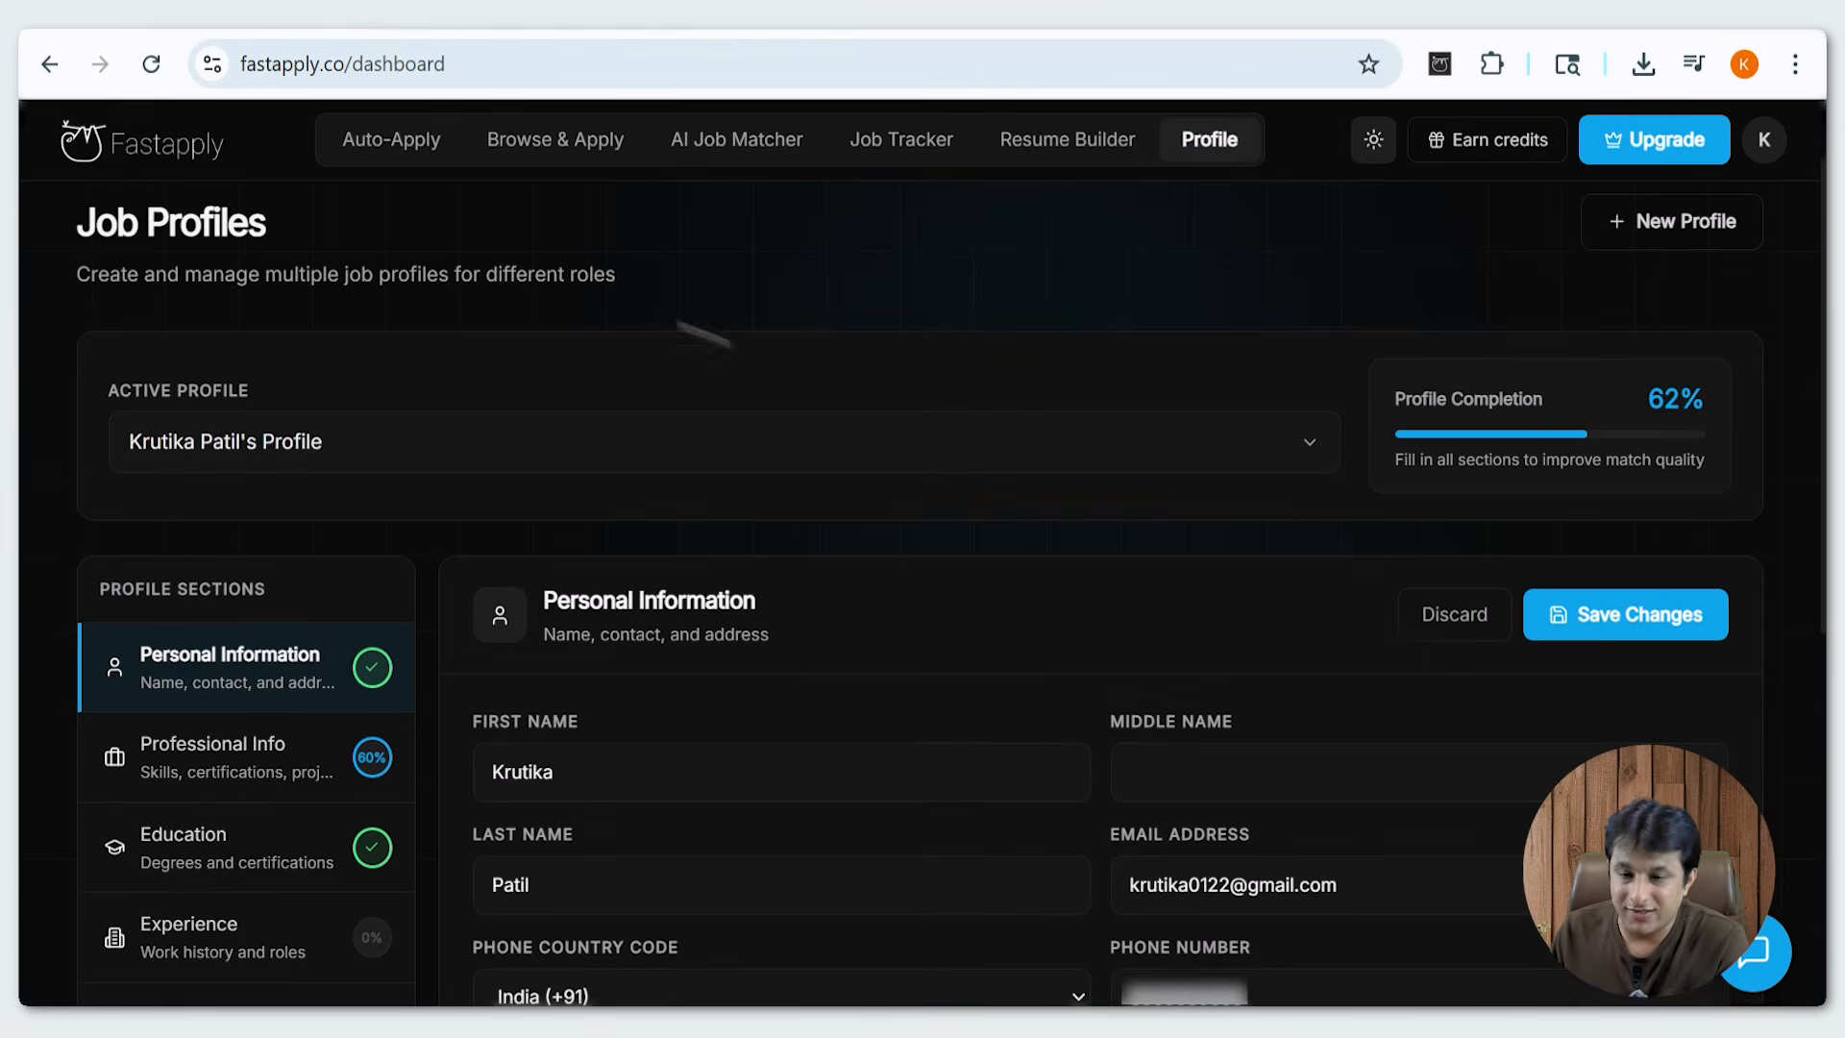
click(388, 142)
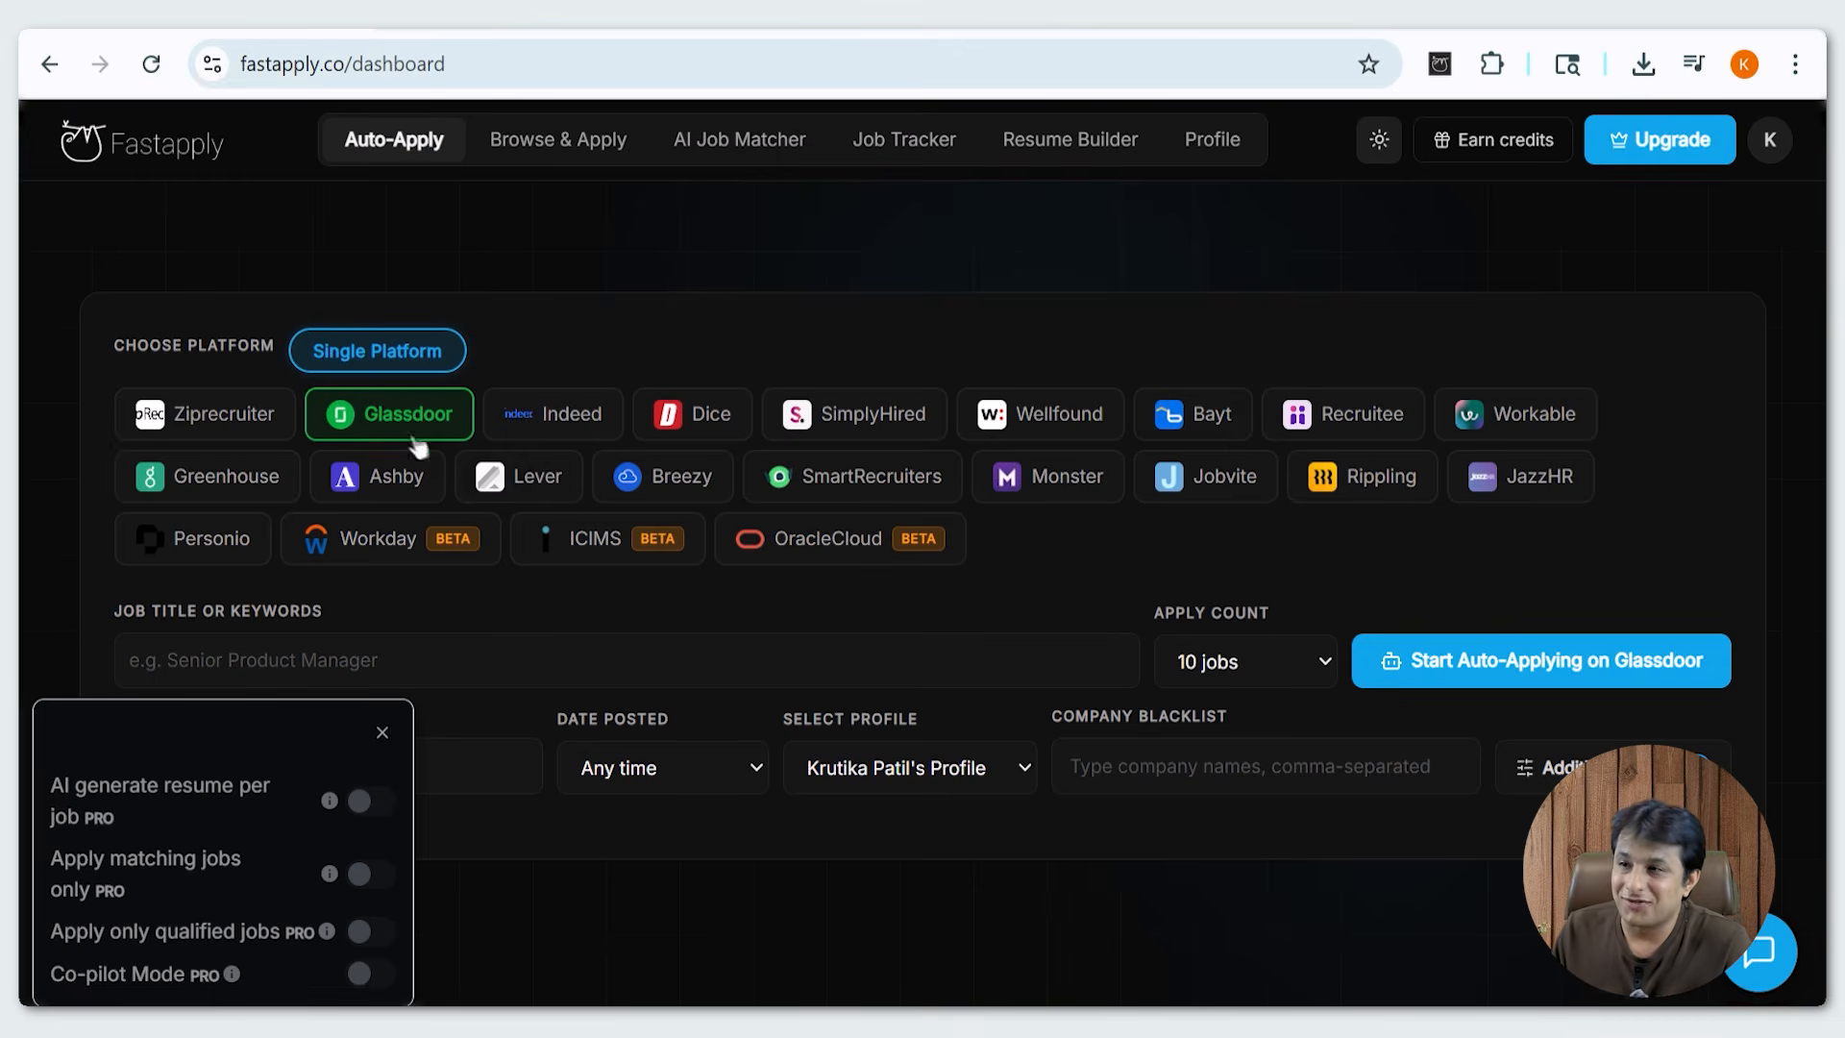
Switch platform selection to Multi-Platform, select Glassdoor, and close the AI options popup.
click(365, 357)
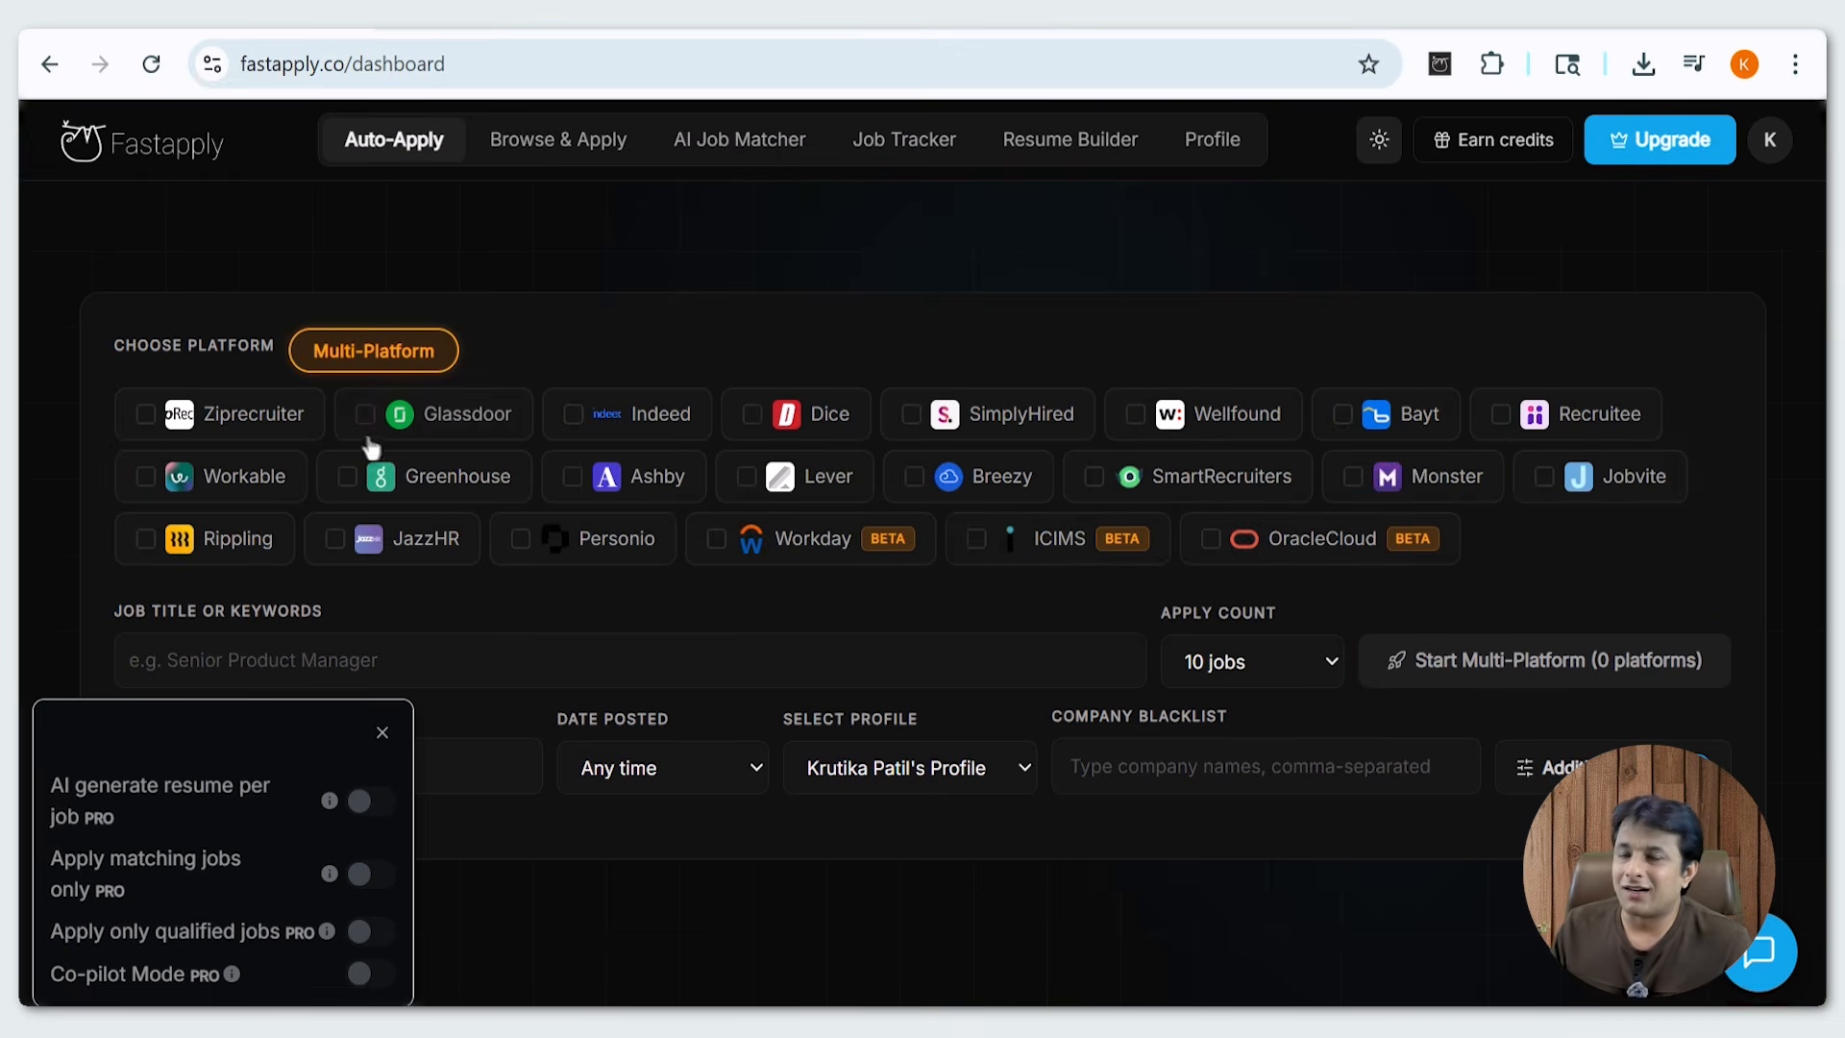
click(366, 415)
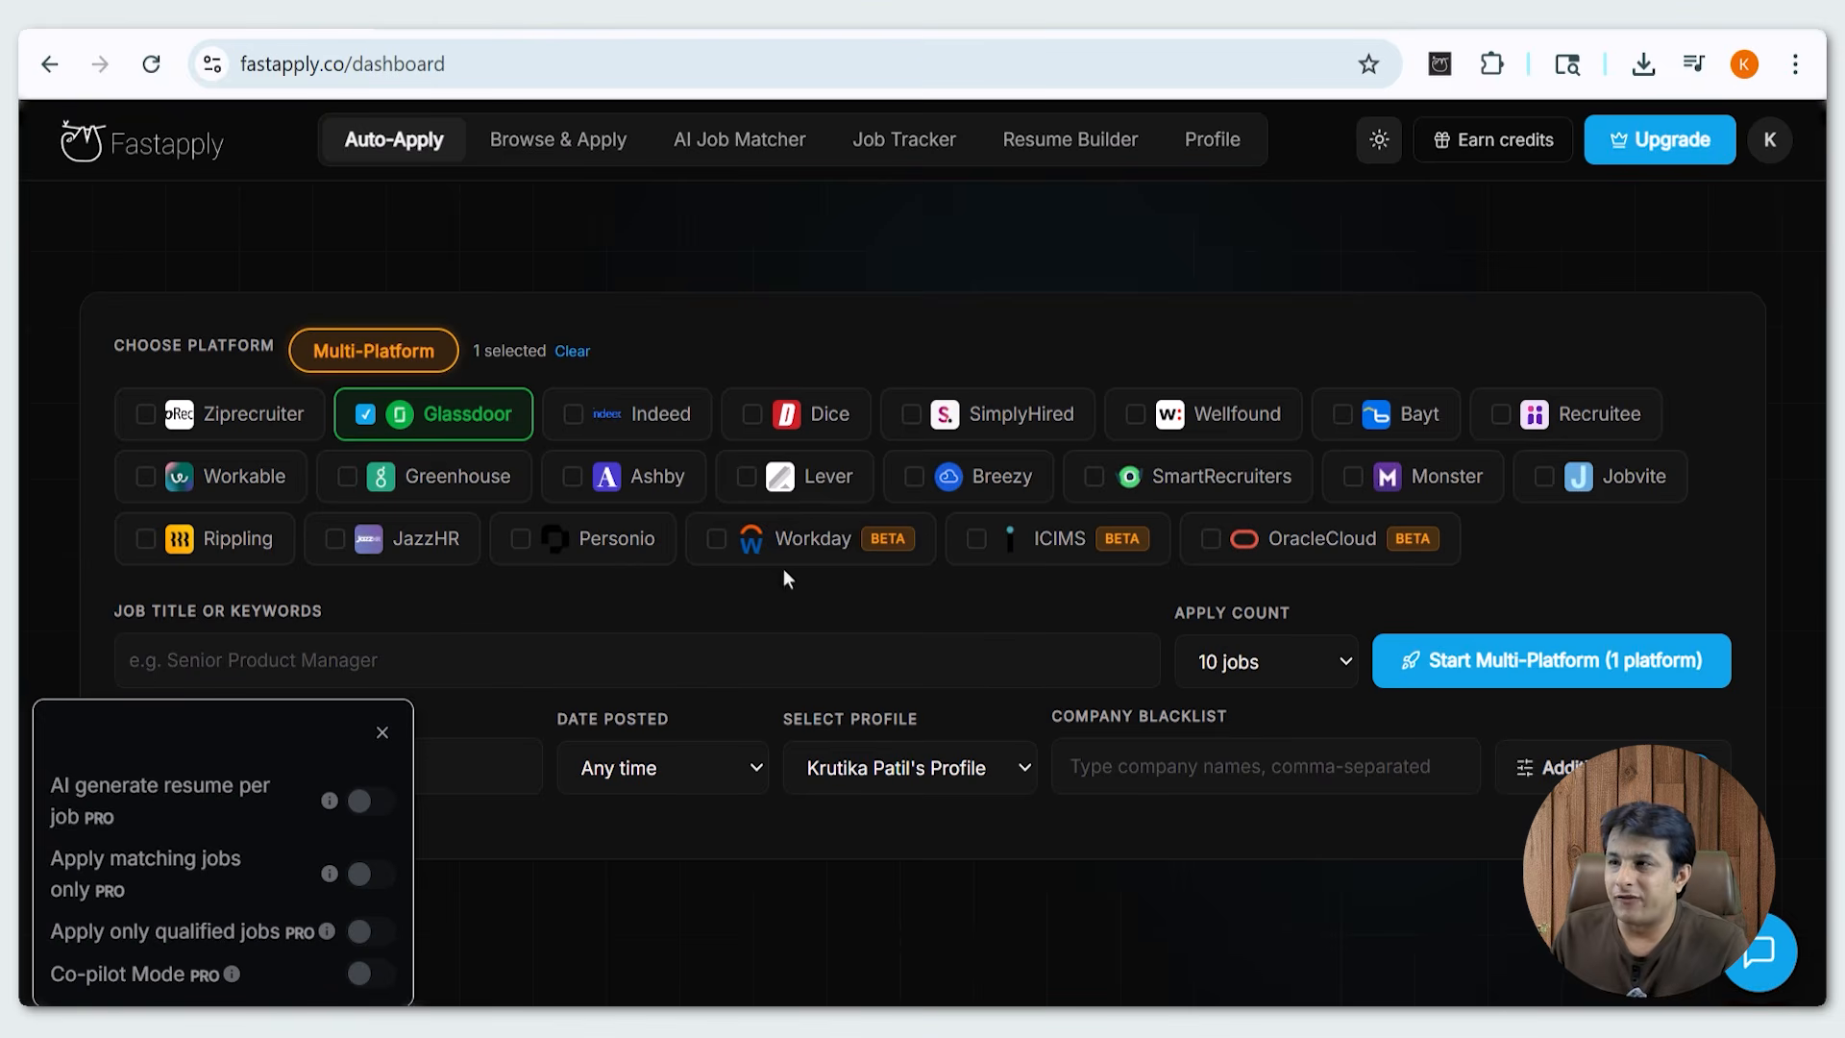
click(383, 732)
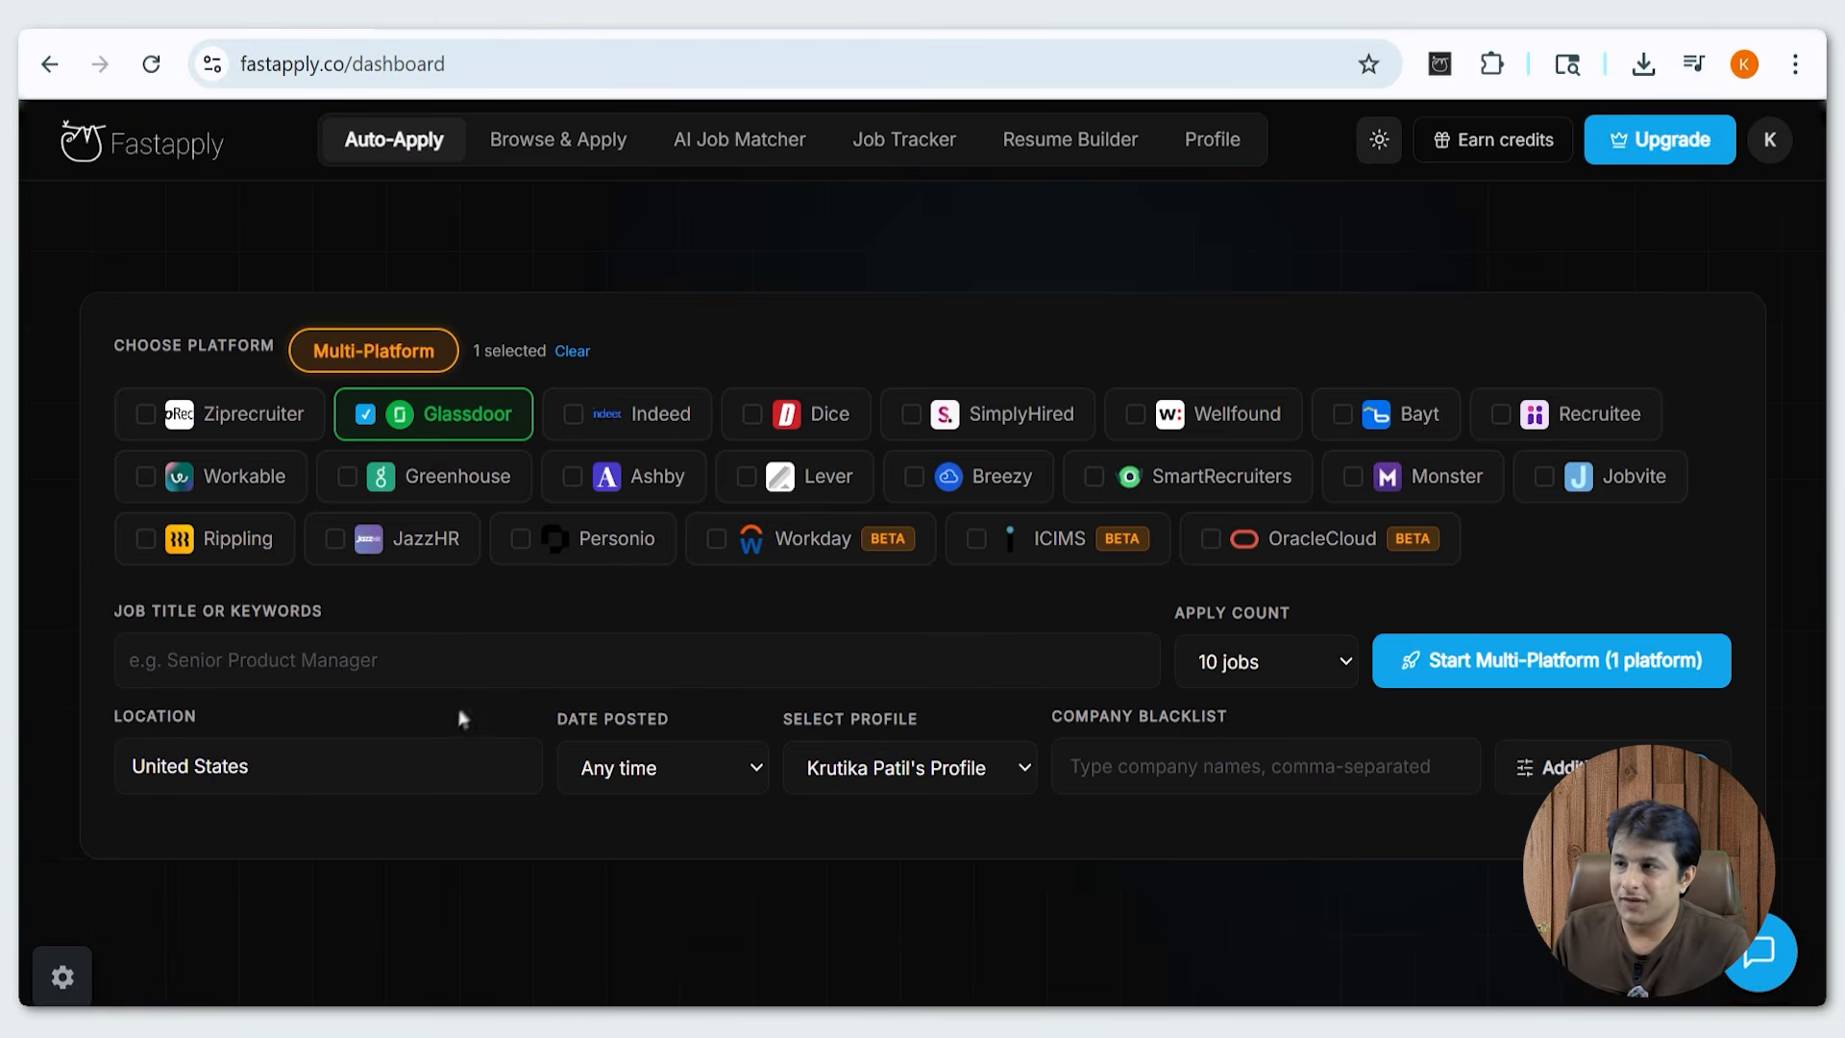
Add UI/UX Designer as the job title and set the apply count to 5 jobs.
click(482, 667)
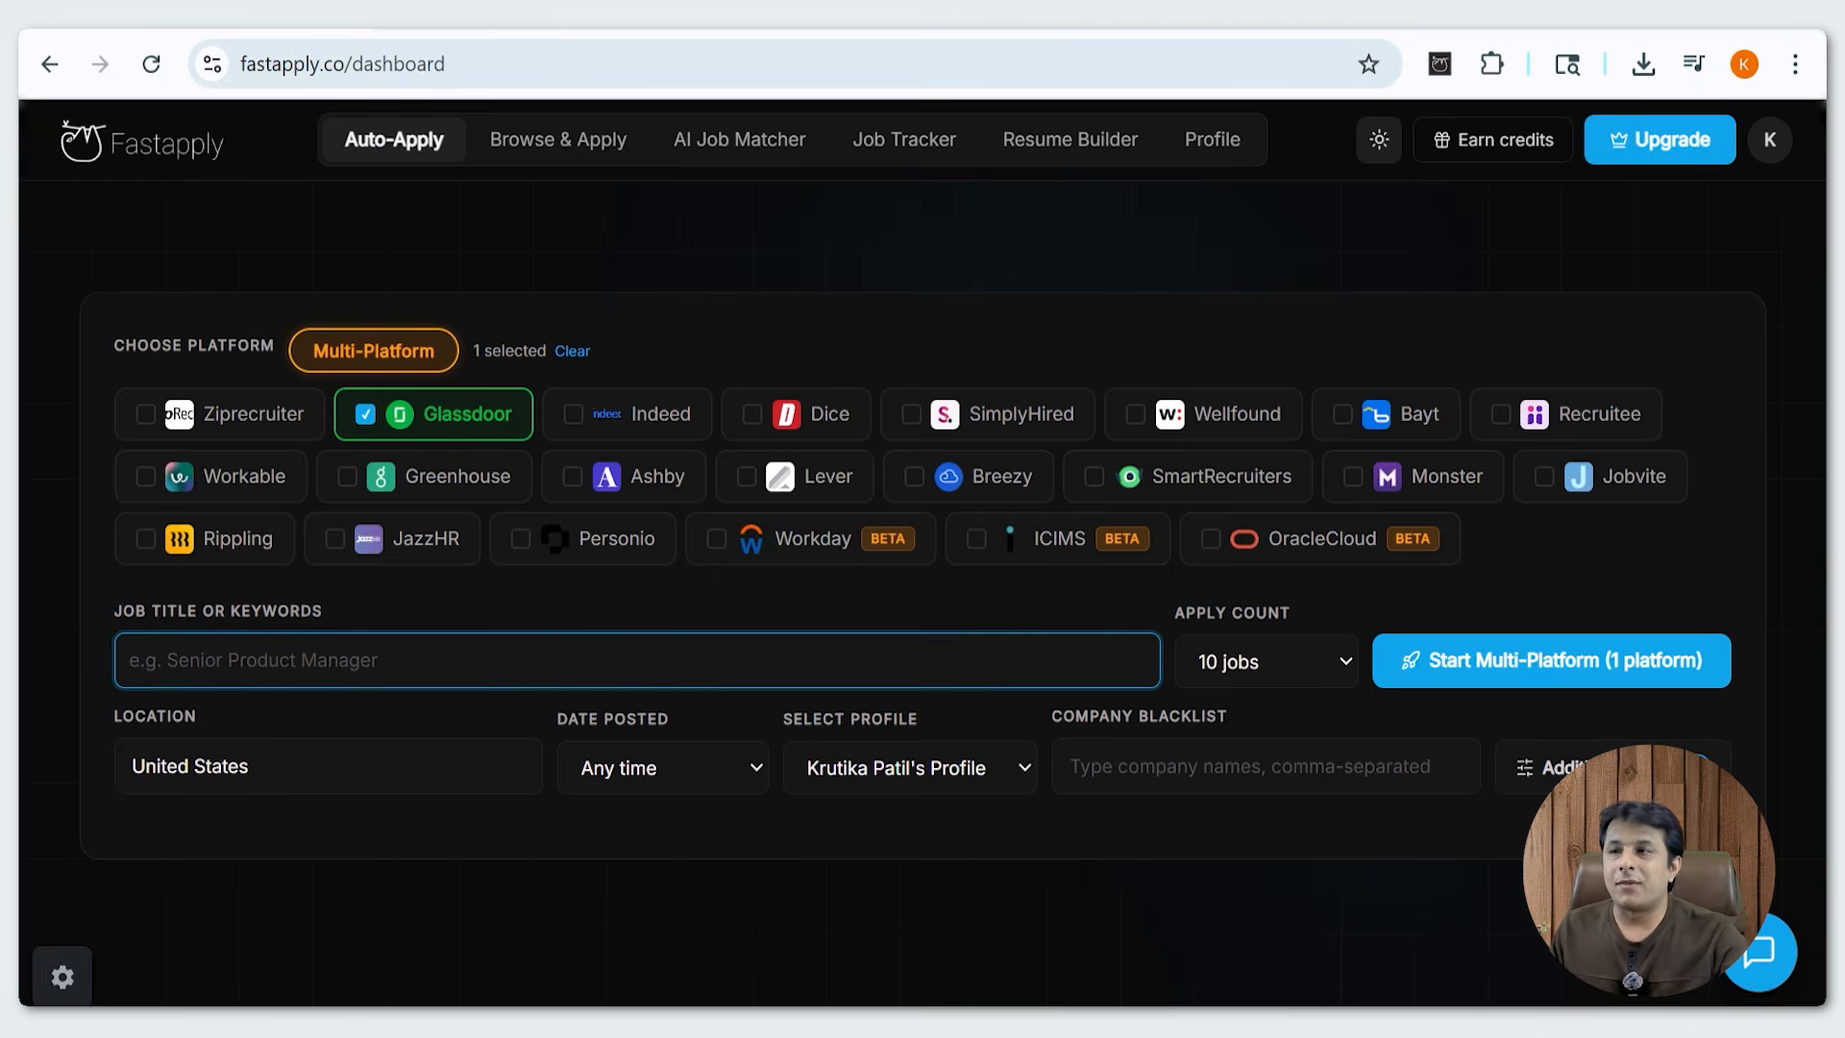
text(UI/UX Designer)
Replace the job search location with India, choosing it from the suggestions.
click(439, 766)
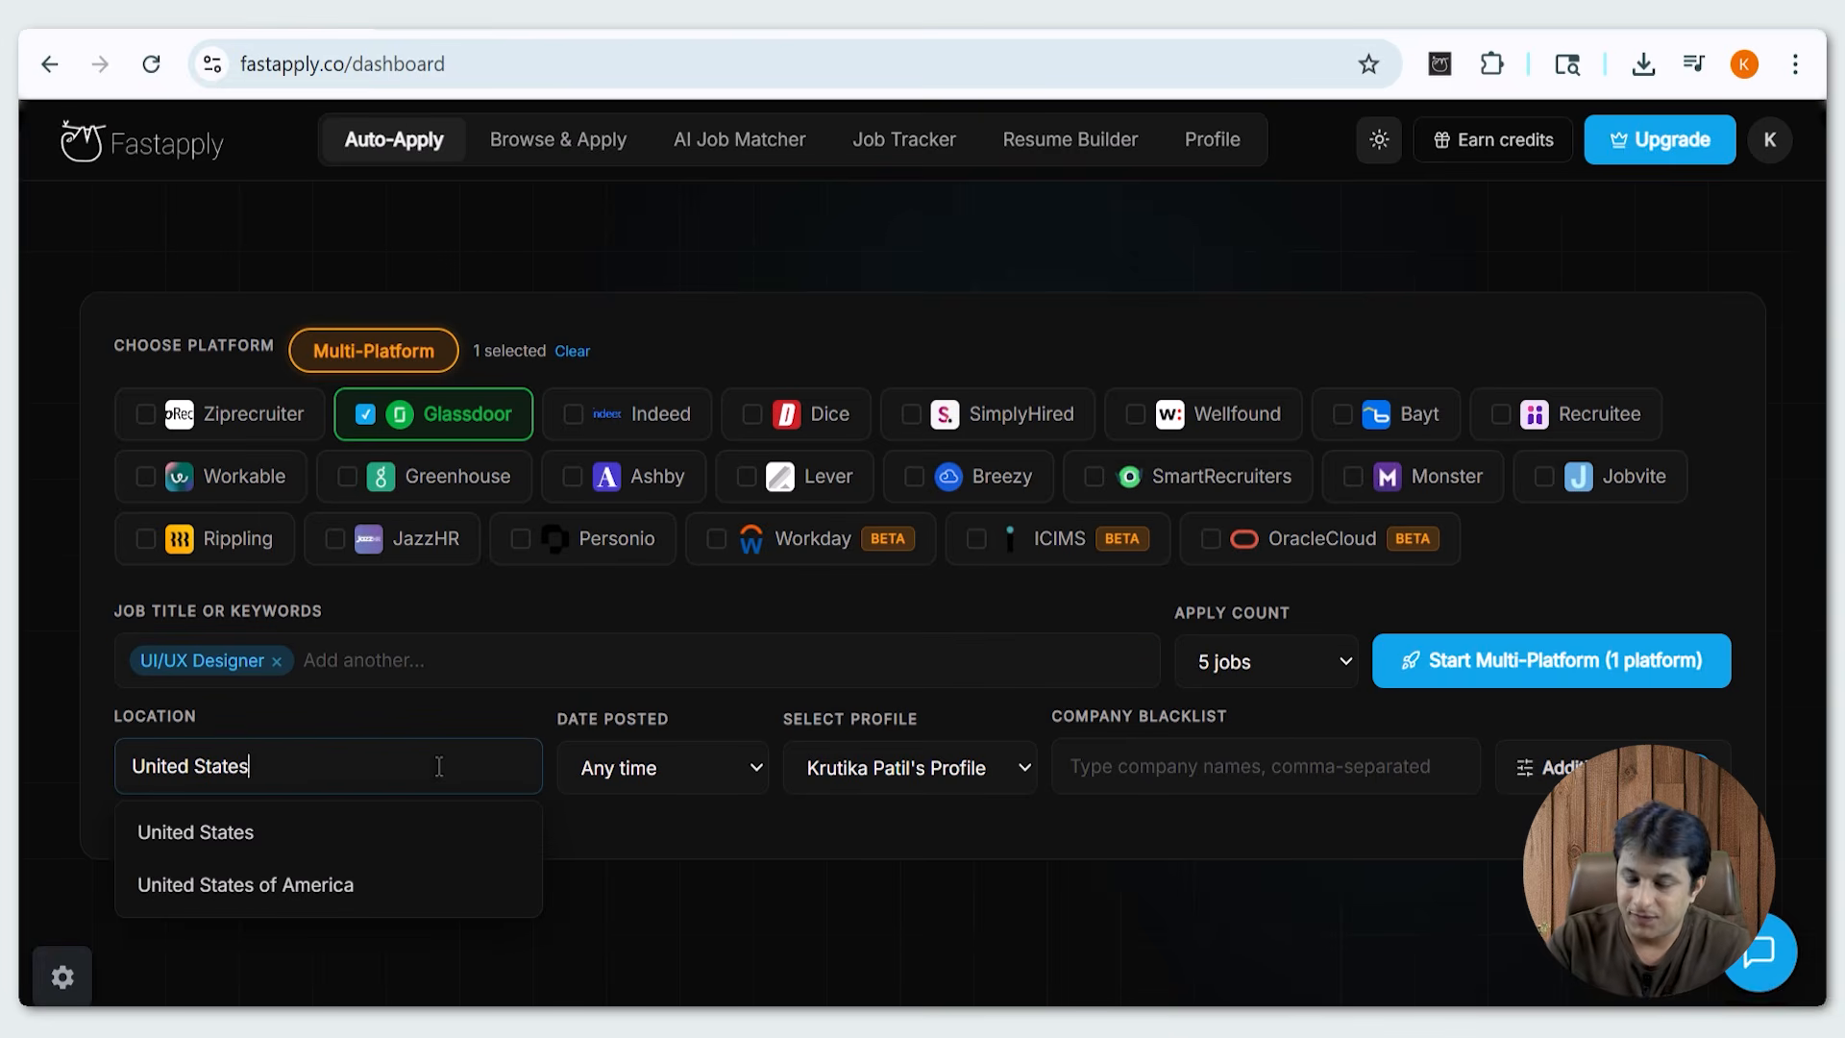
key(BackSpace)
key(BackSpace)
key(BackSpace)
key(BackSpace)
key(BackSpace)
key(BackSpace)
key(BackSpace)
key(BackSpace)
key(BackSpace)
key(BackSpace)
key(BackSpace)
key(BackSpace)
key(BackSpace)
text(In)
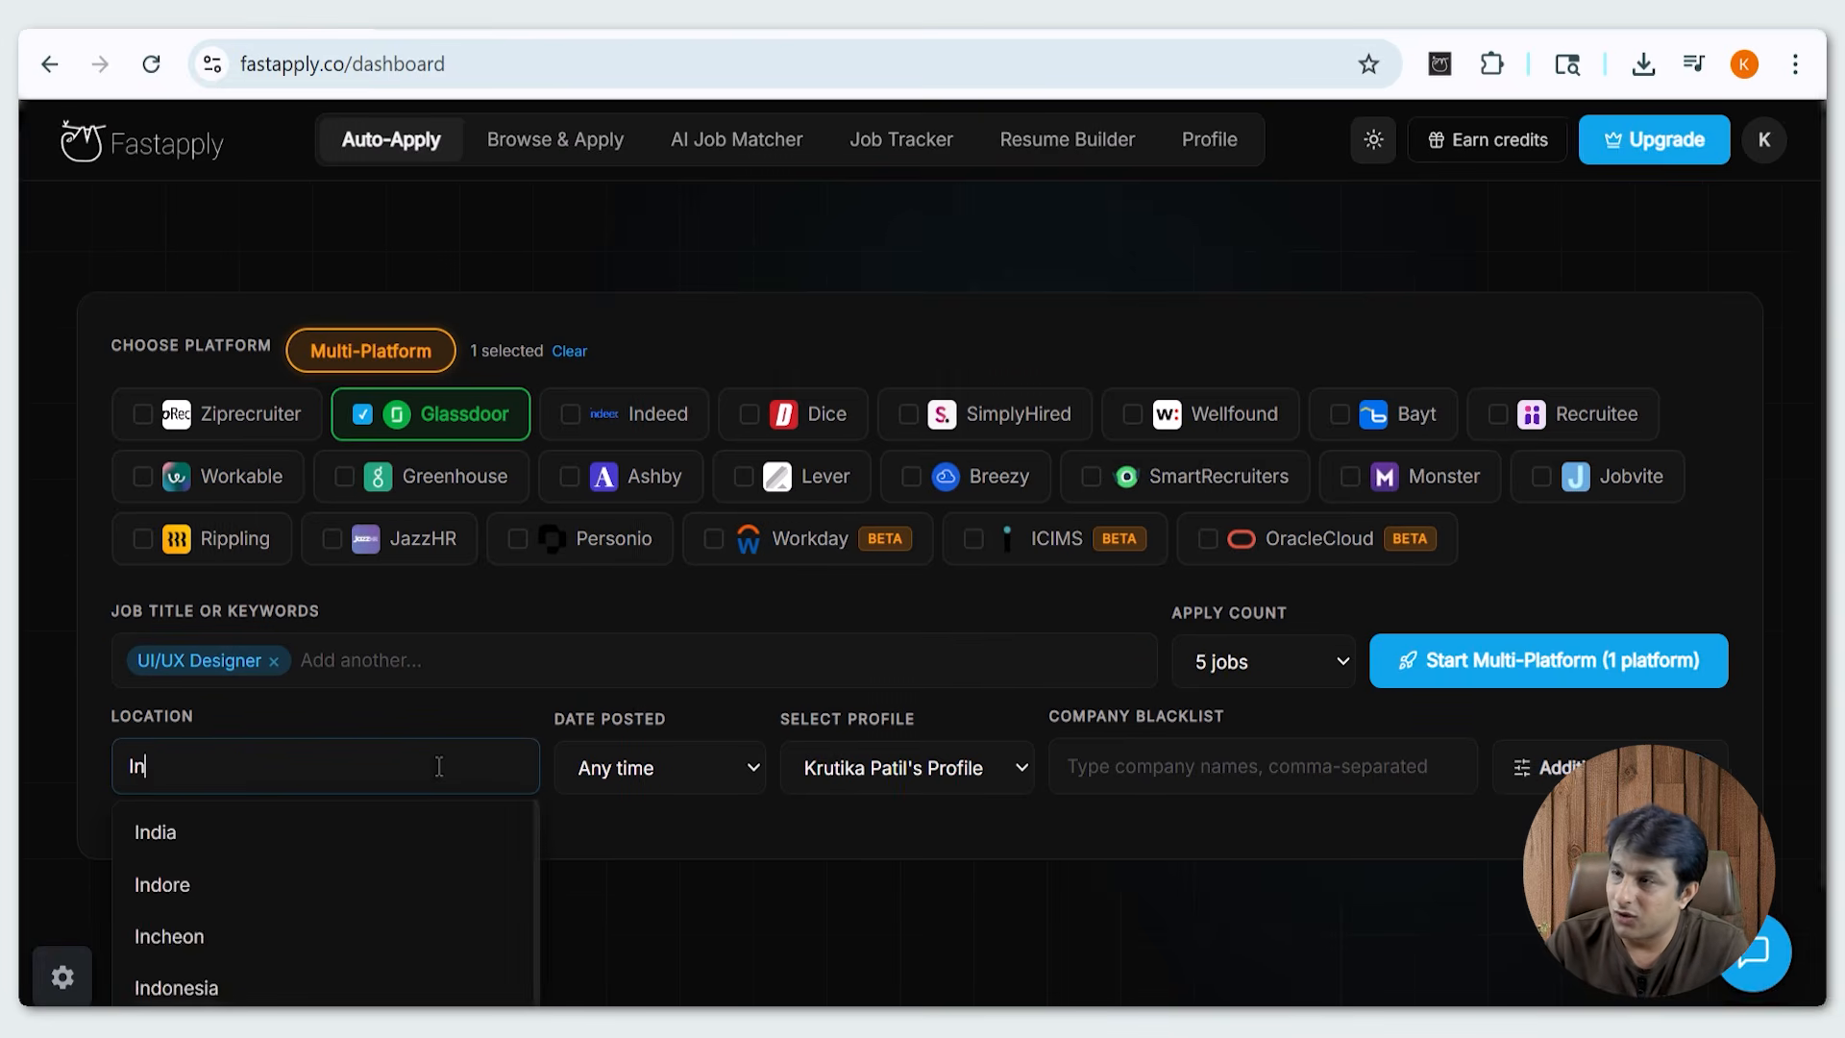
text(dia)
click(398, 832)
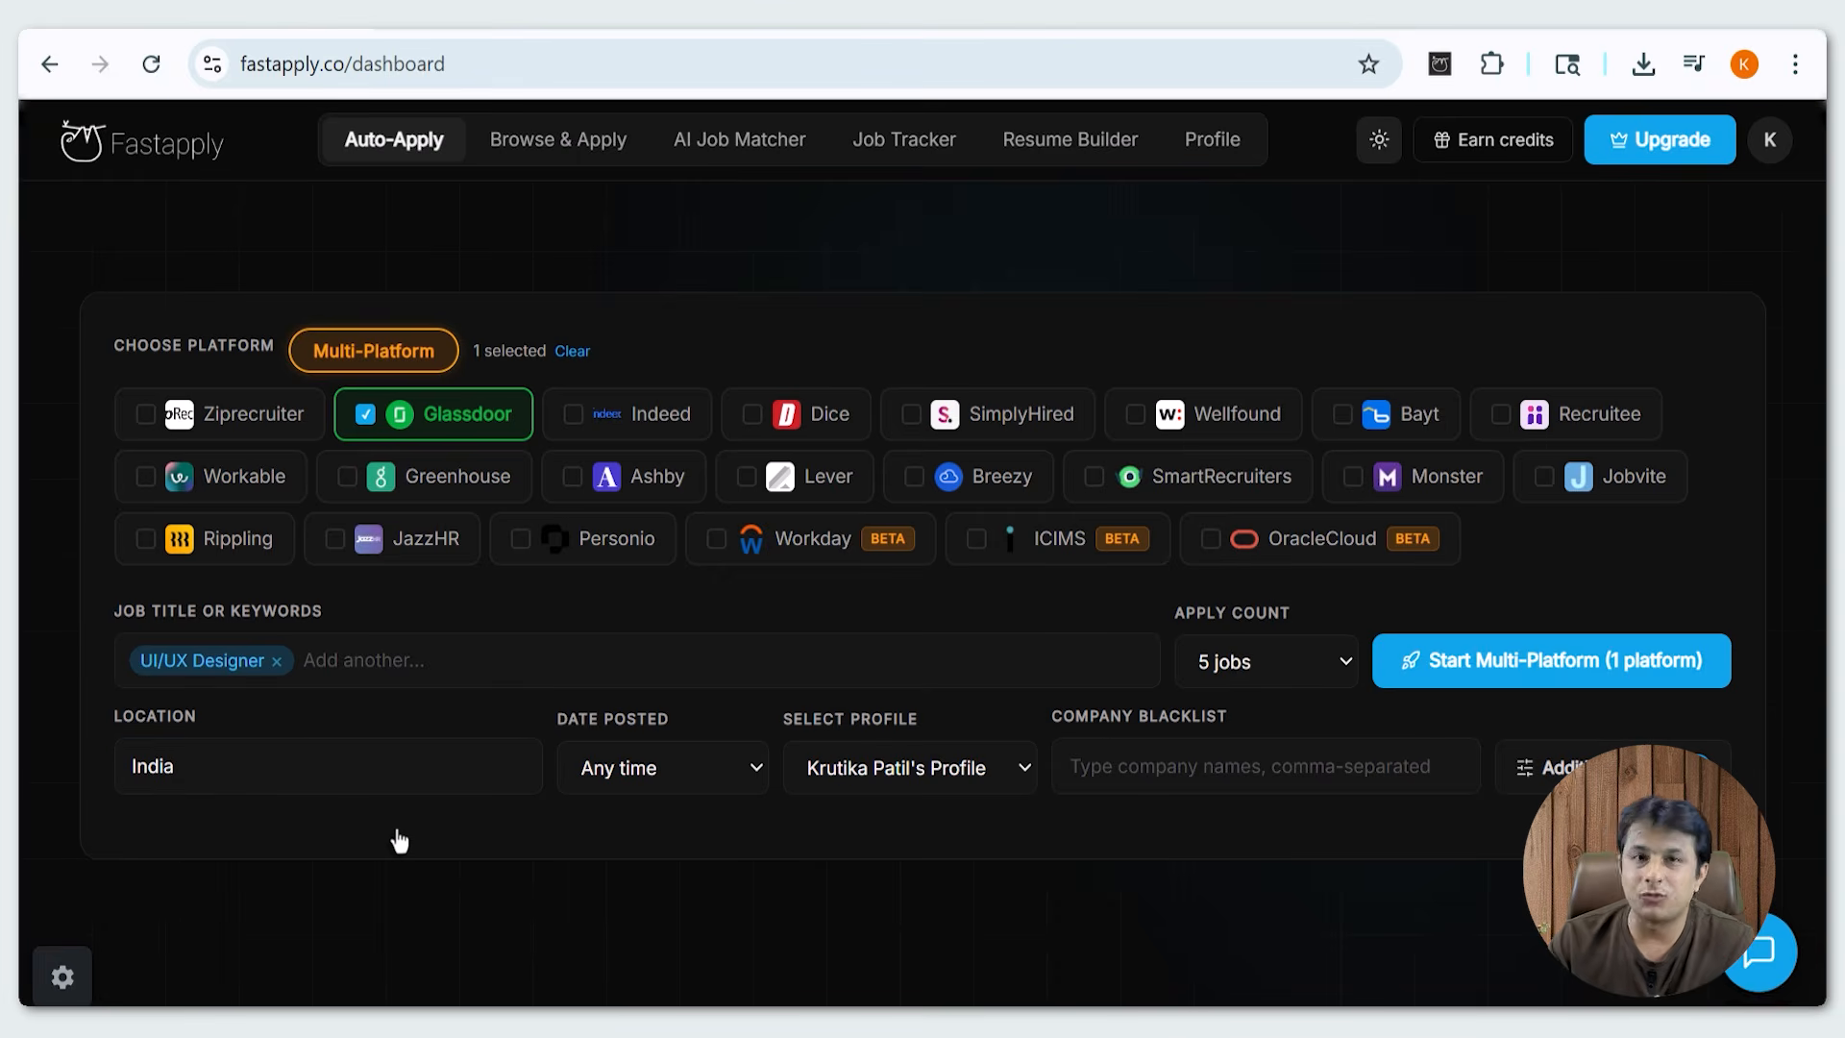
Limit the job search to postings from the last week and select the candidate's existing profile.
click(694, 766)
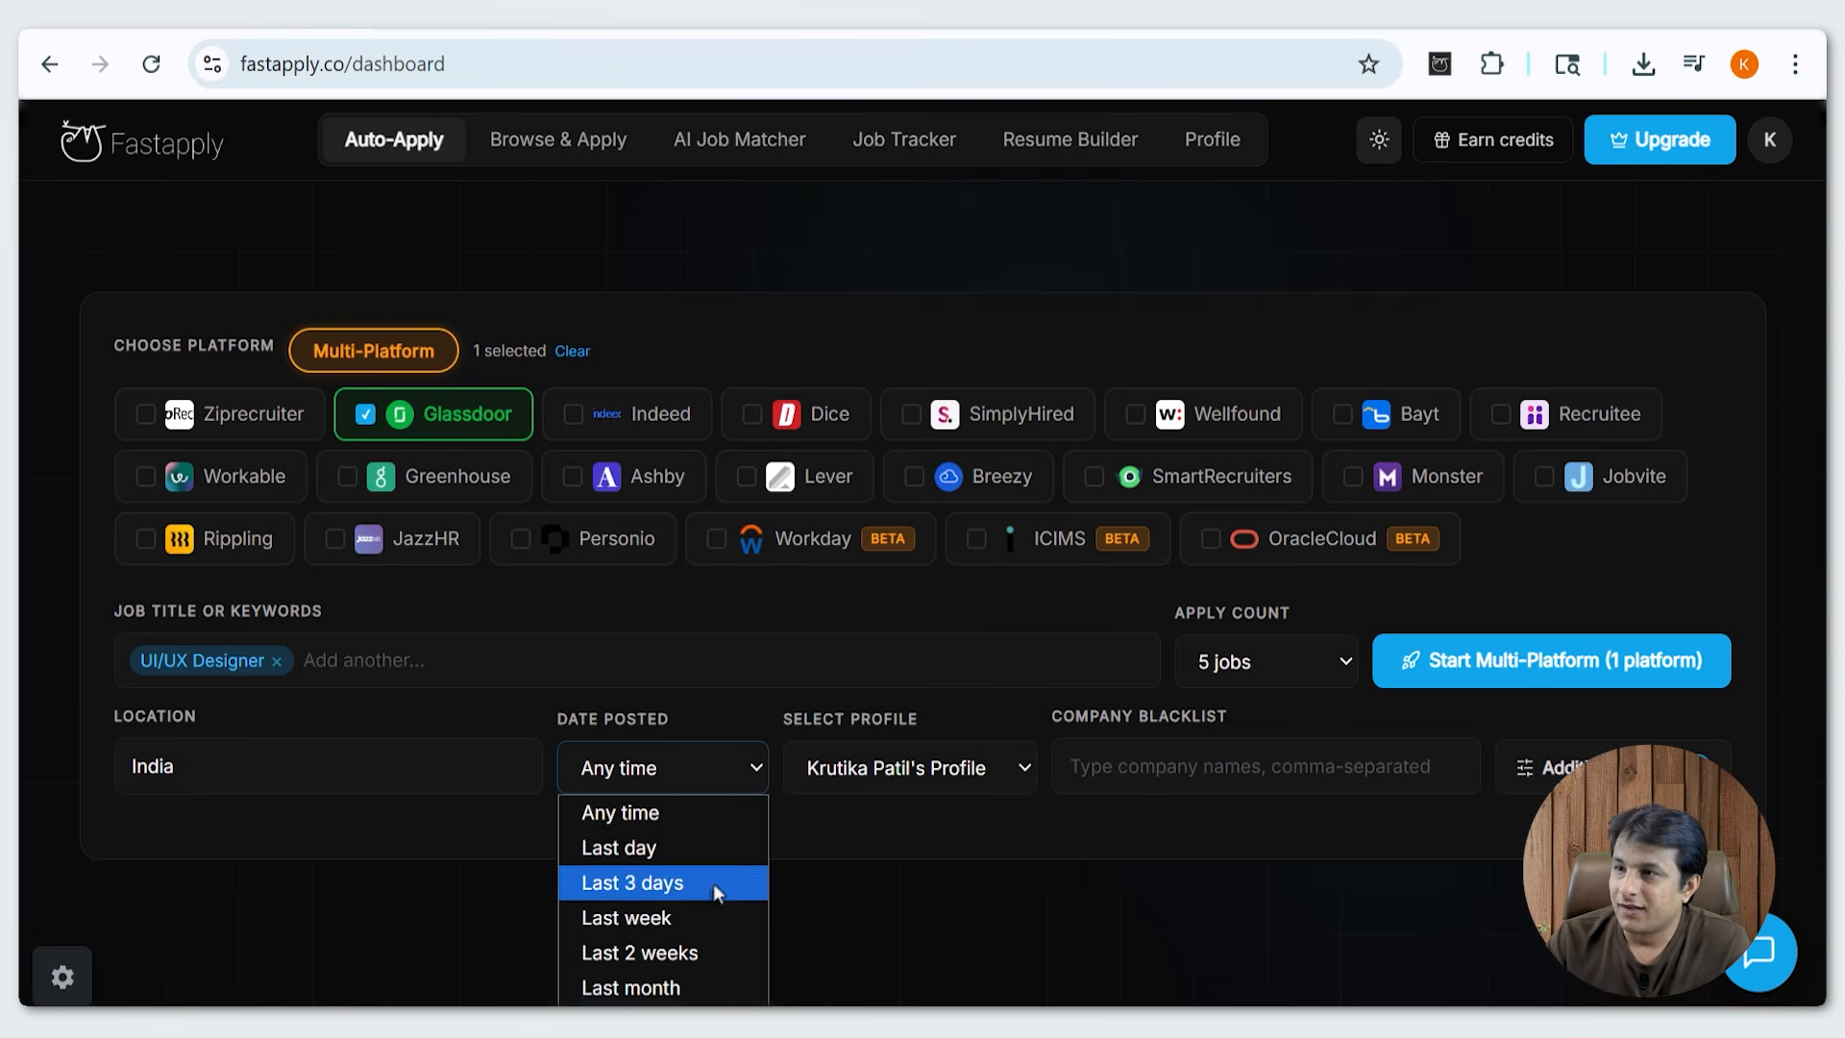
click(717, 919)
click(920, 791)
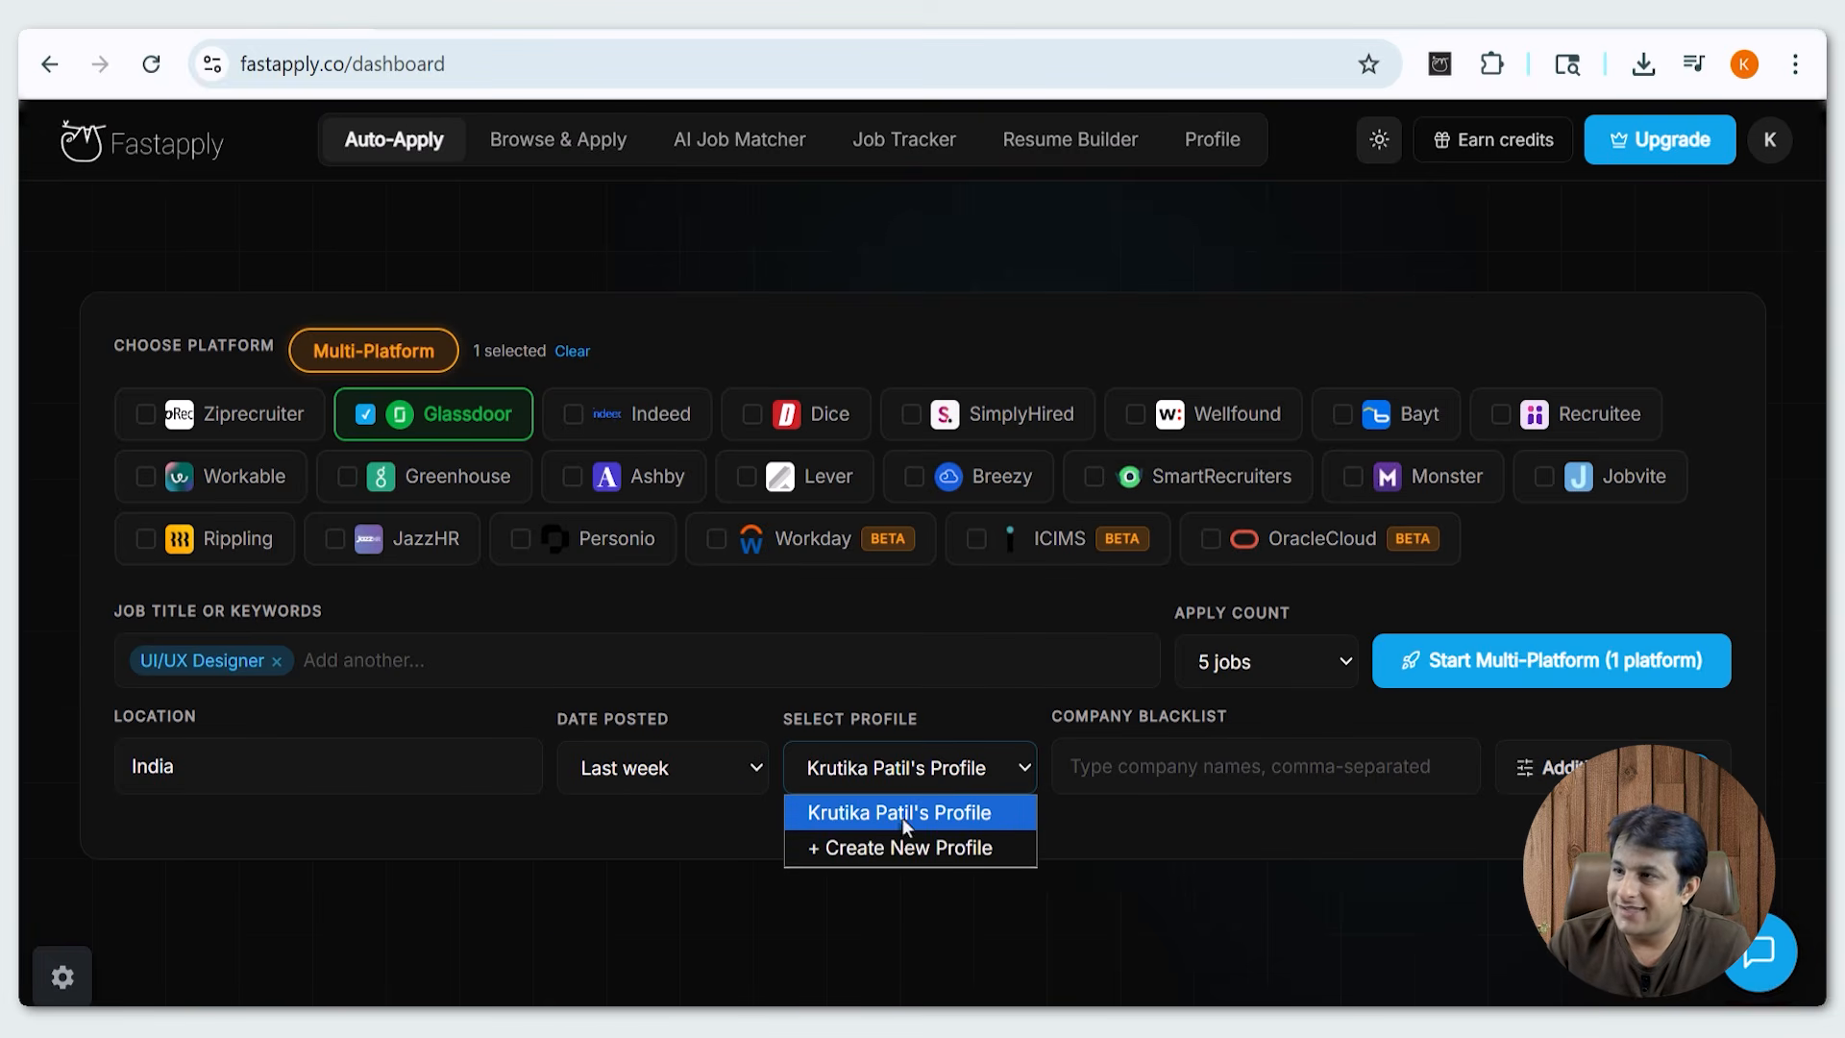
click(907, 813)
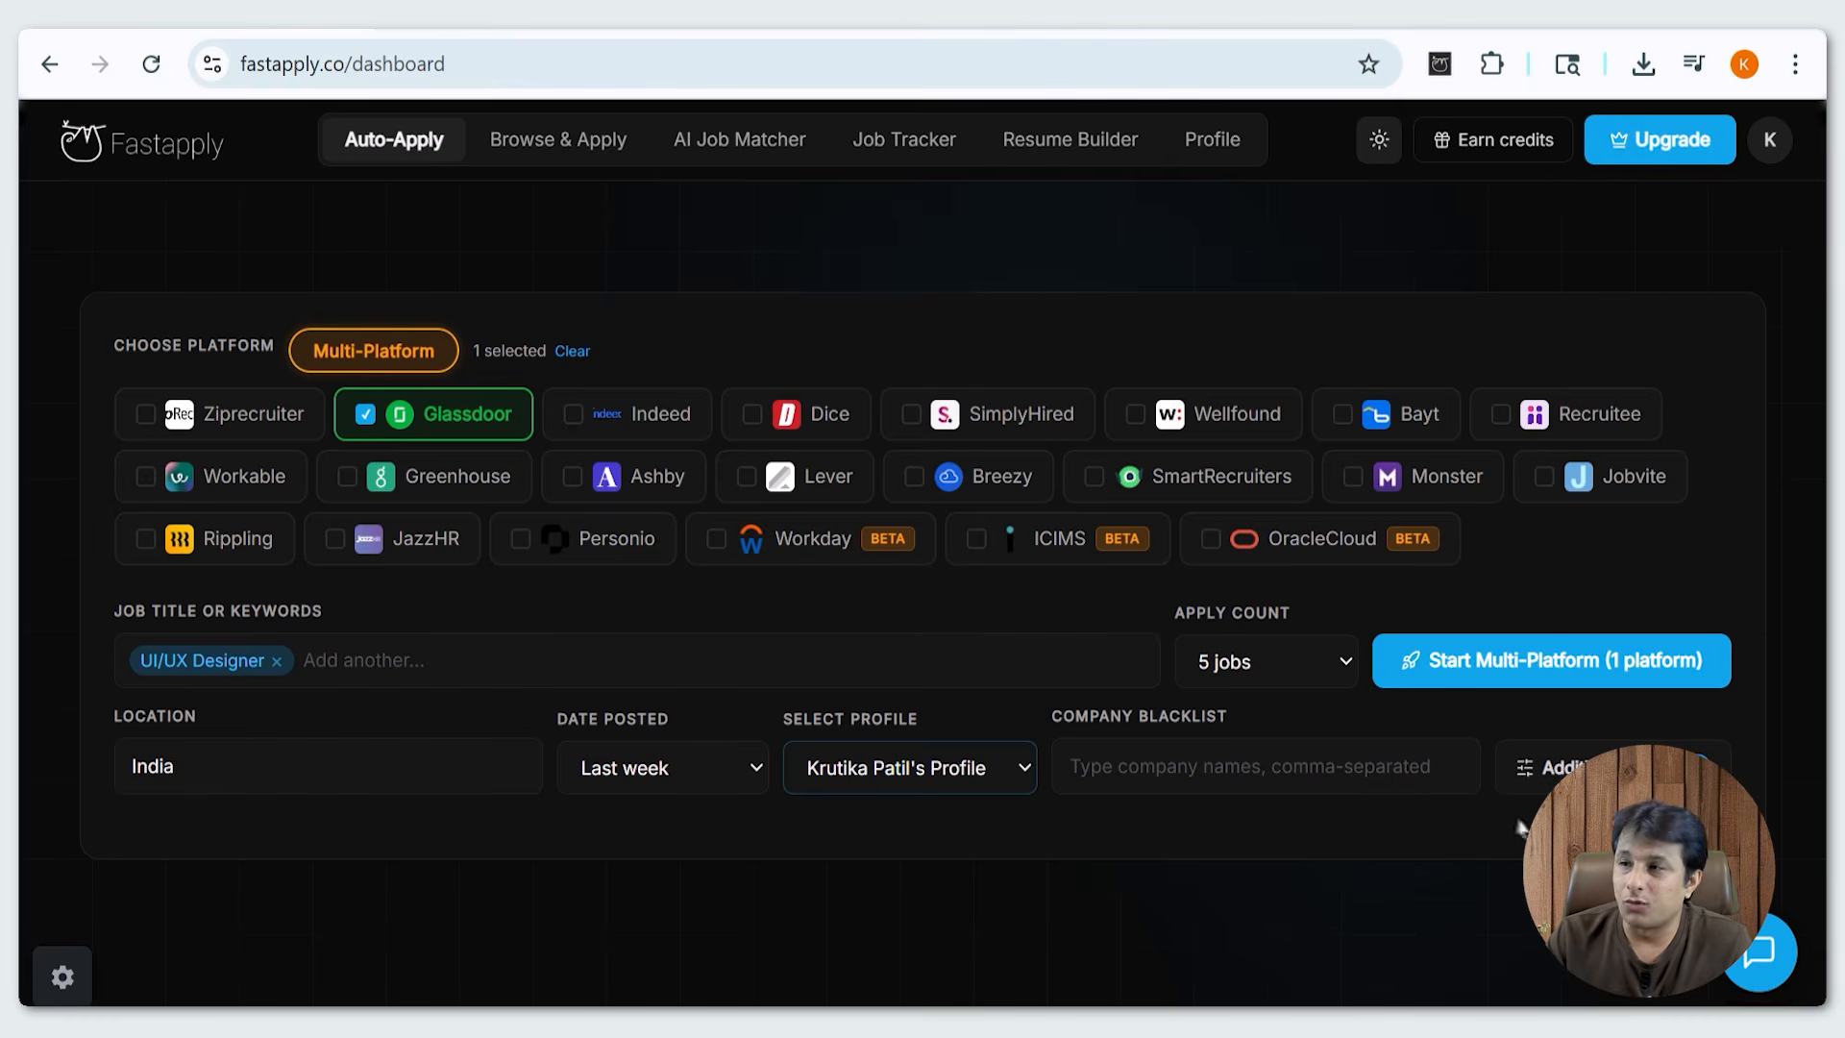
Start the multi-platform auto-apply run and switch the FastApply Bot to Co-Pilot in the maximized Glassdoor window.
click(1504, 680)
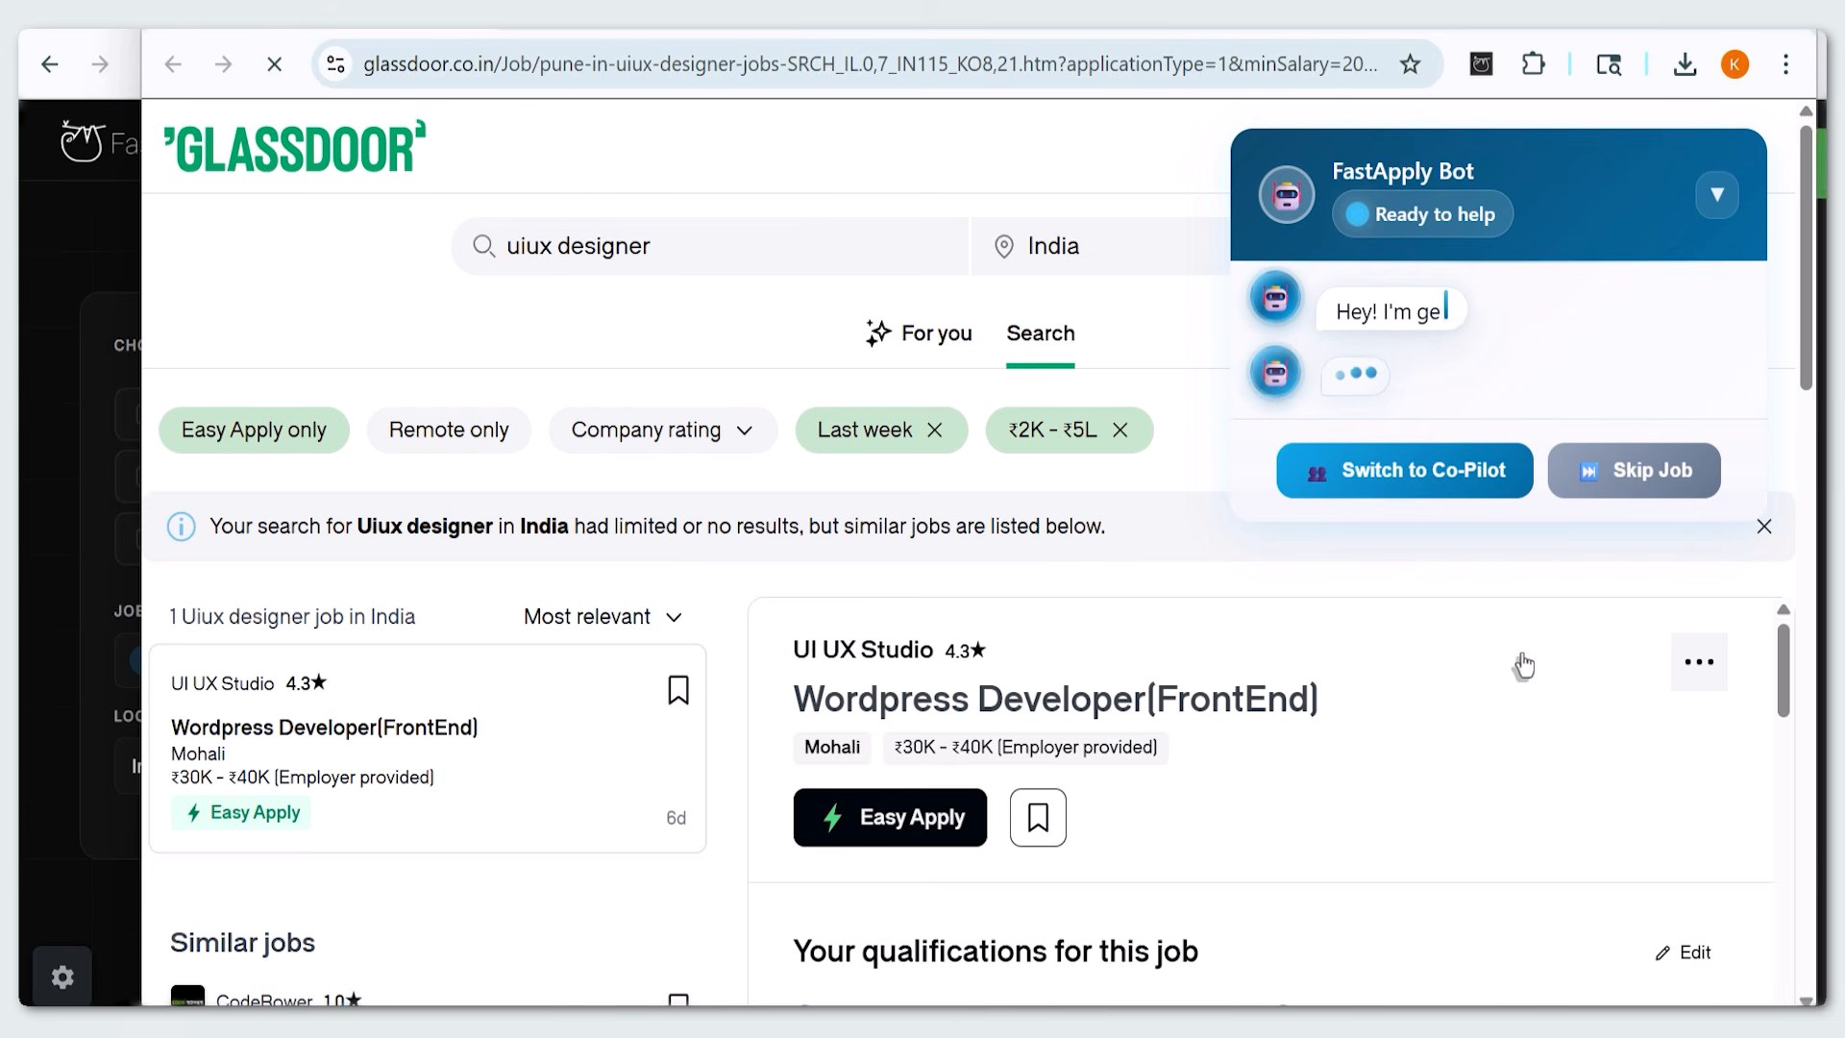
click(1720, 32)
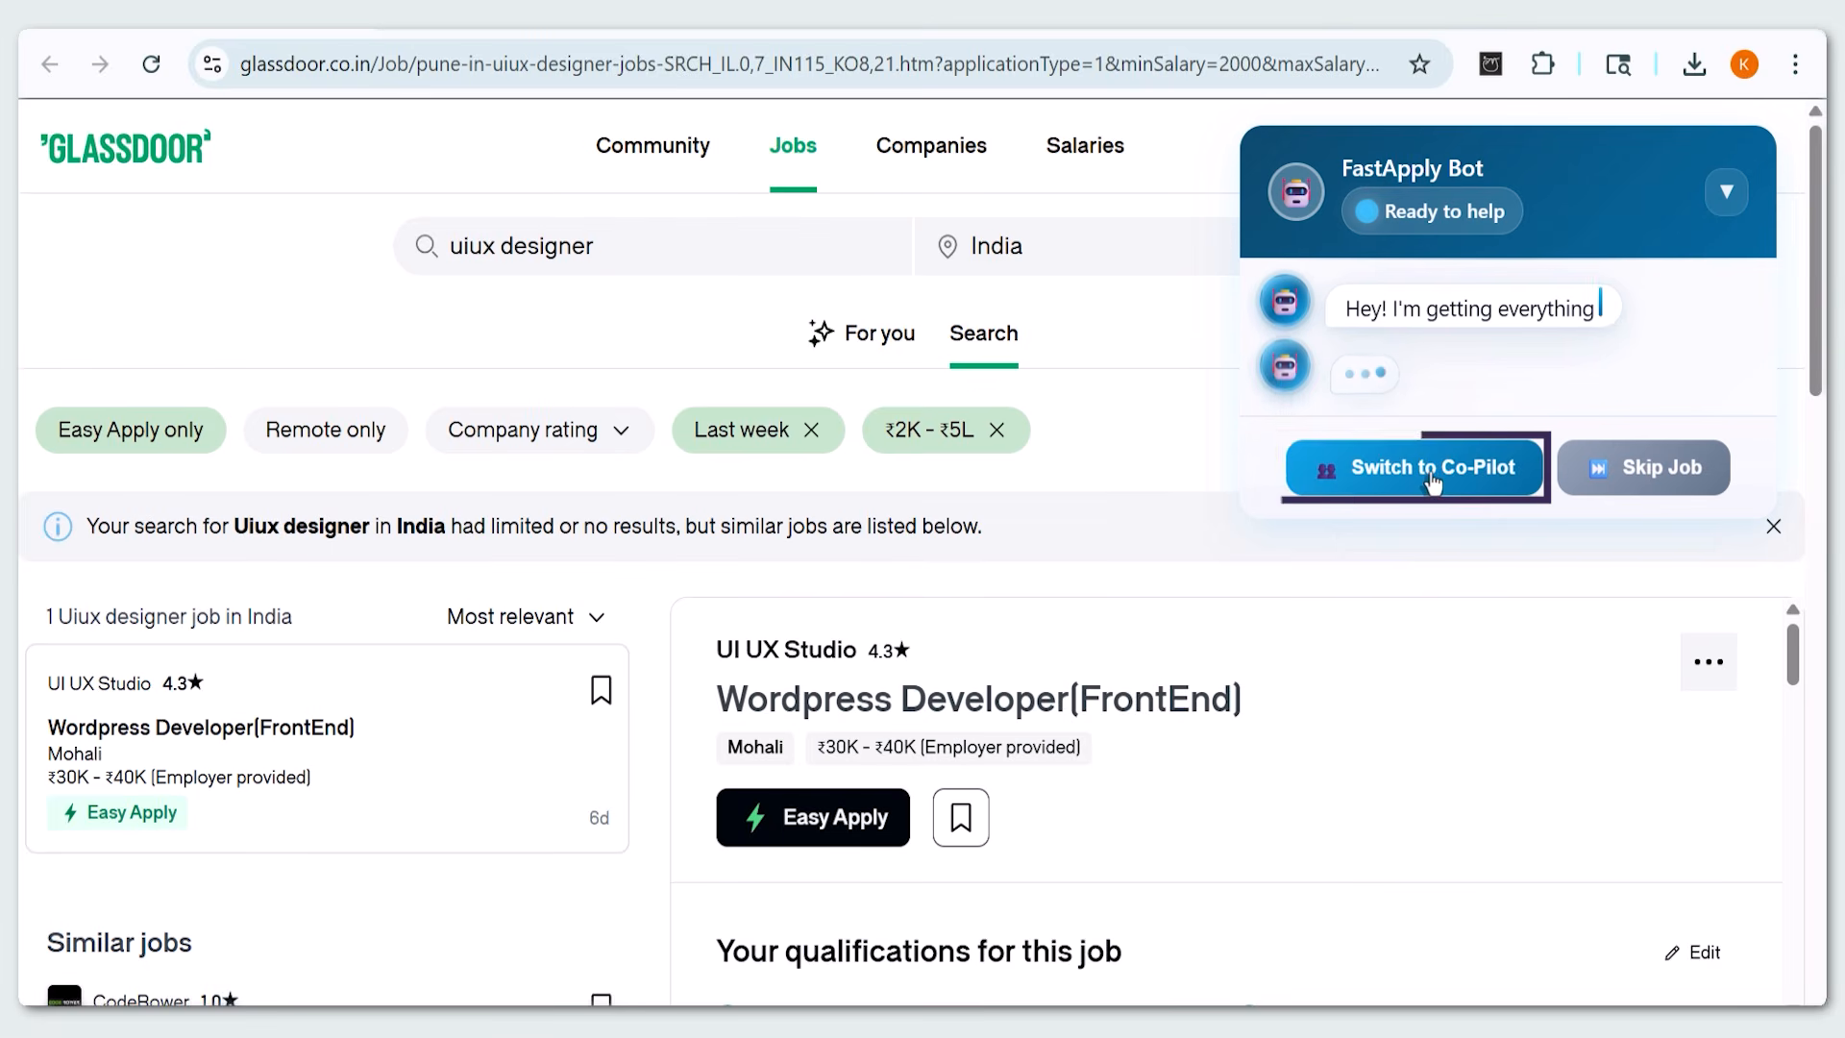
click(1431, 483)
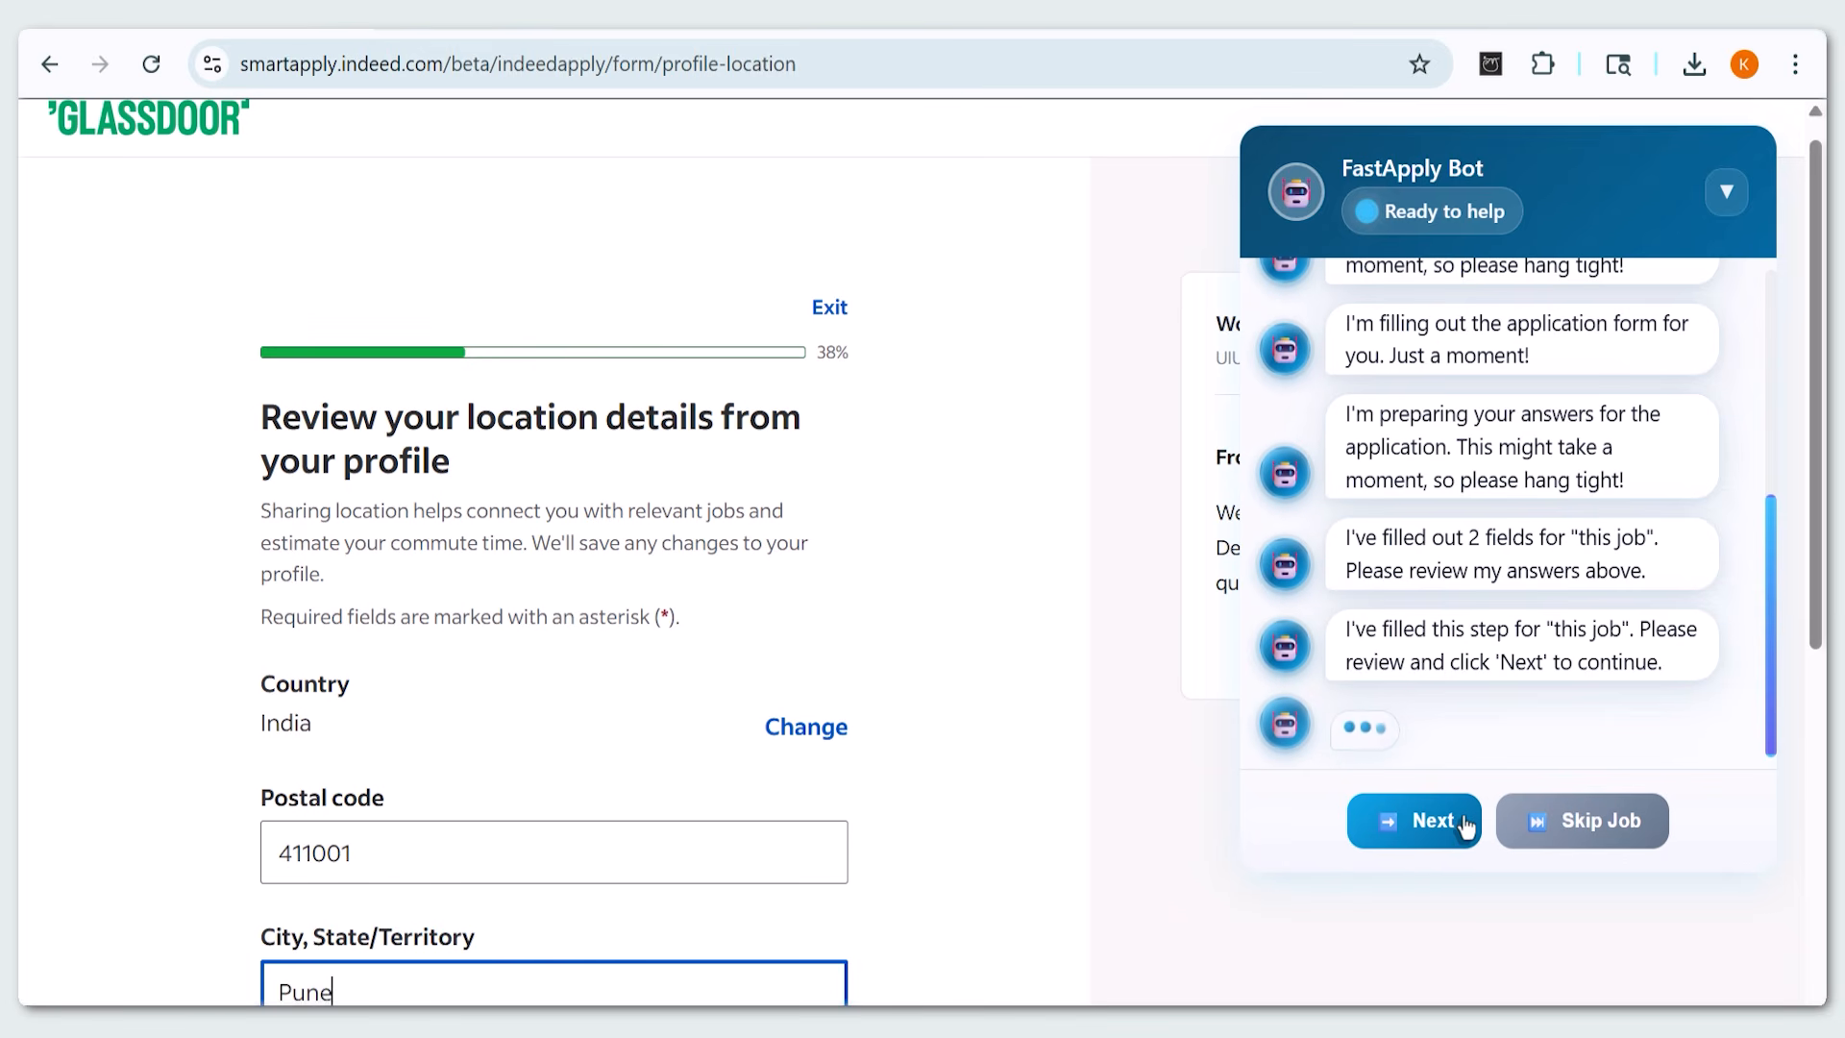
Accept the bot-filled location, CV, employer question and relevant experience pages of the Wordpress Developer(FrontEnd) application.
click(1462, 823)
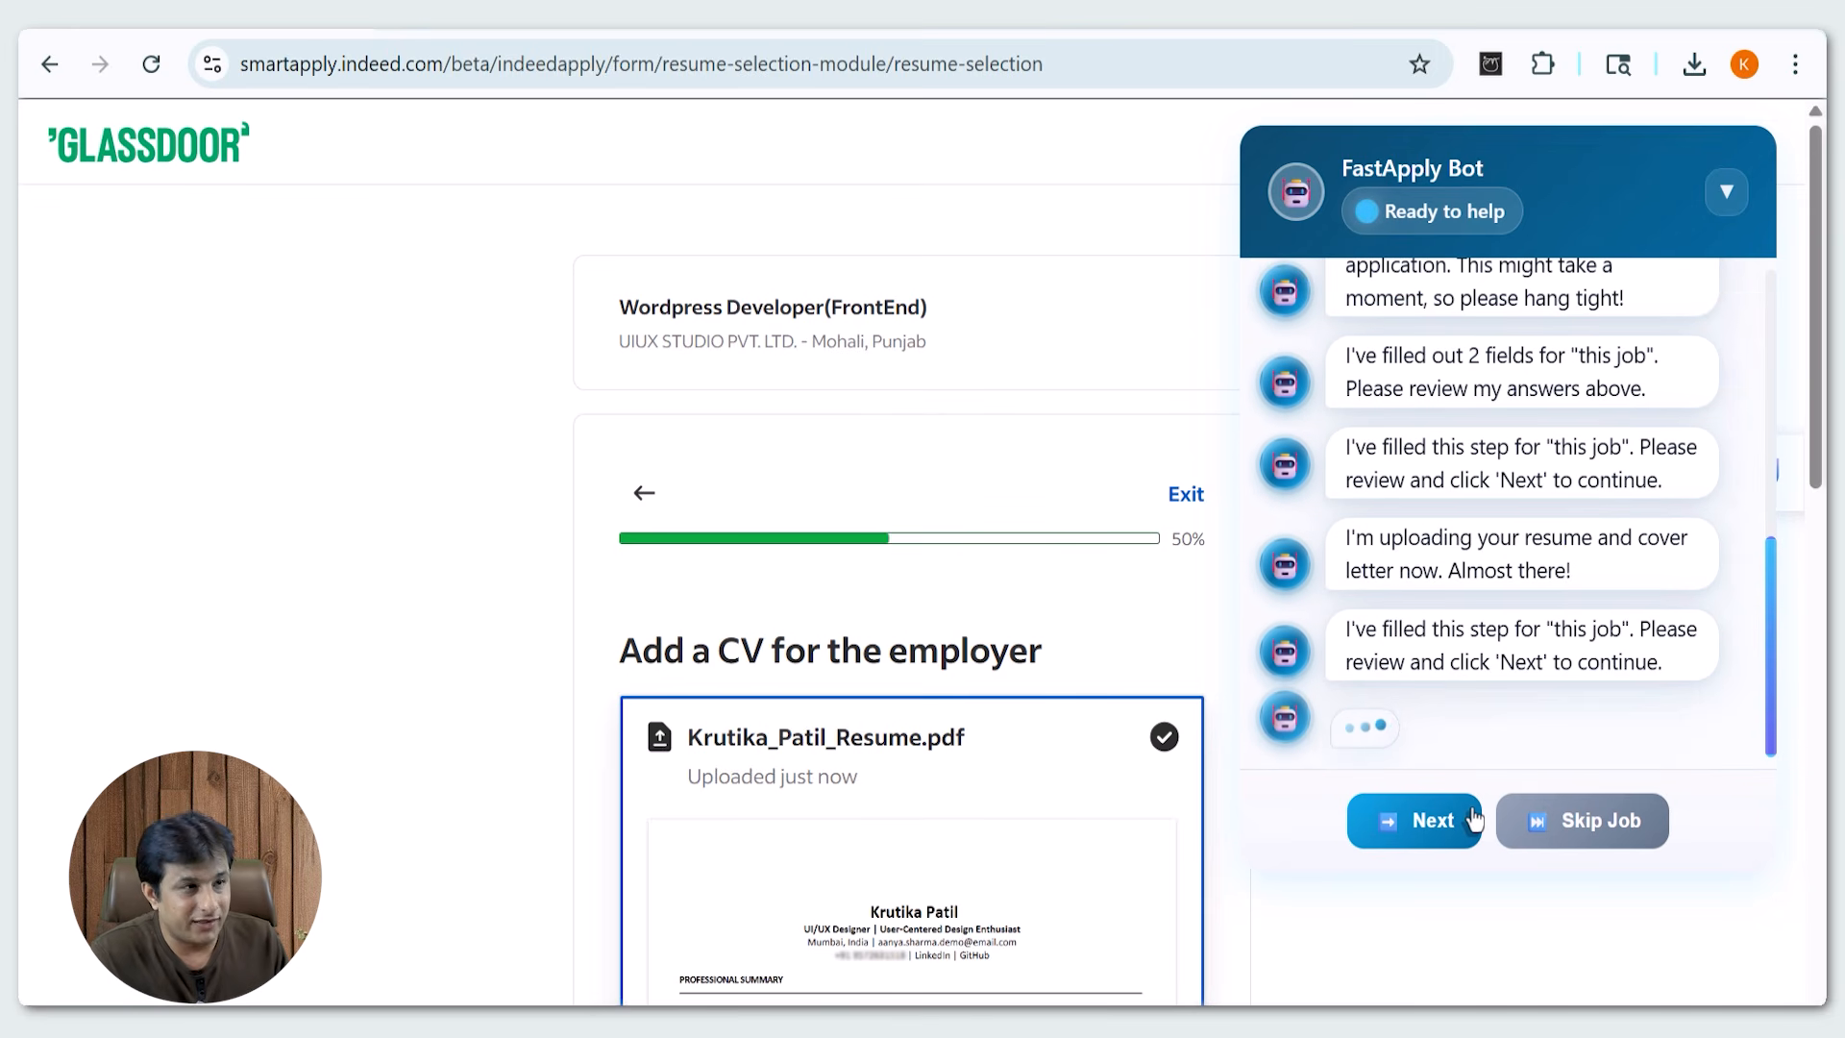
click(1474, 819)
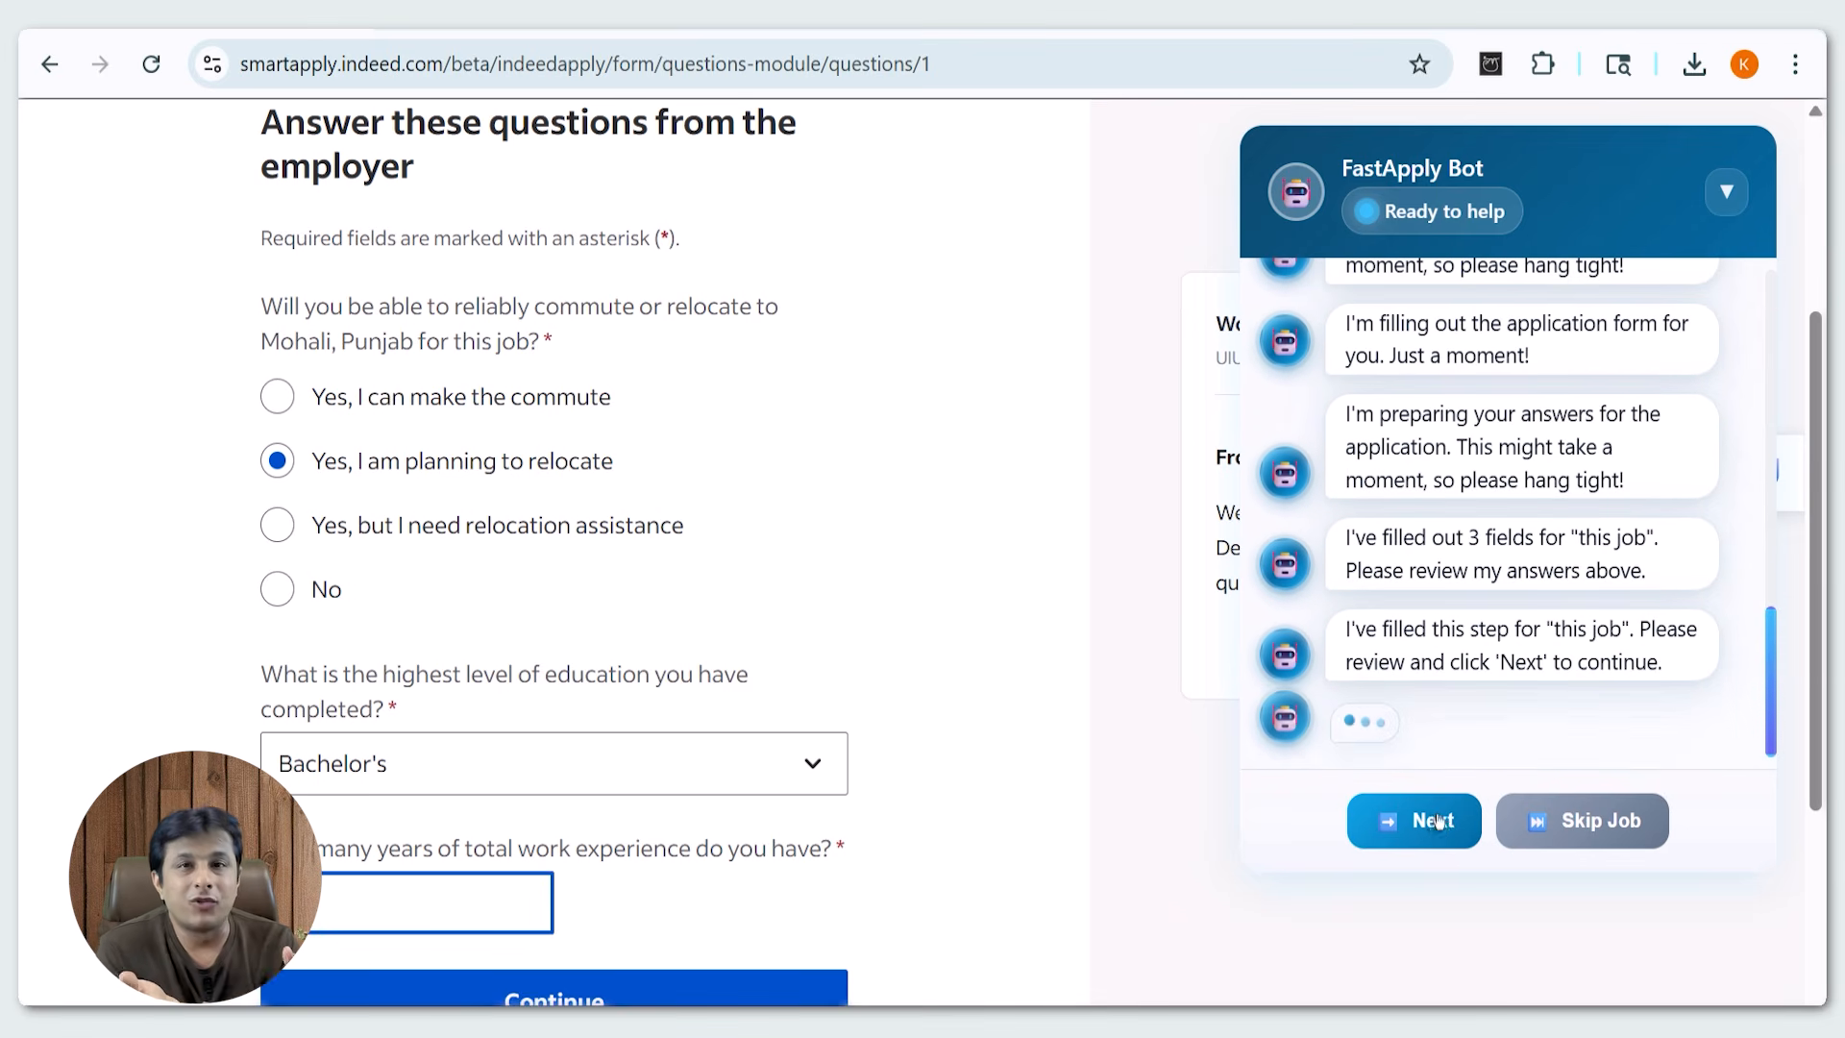
click(1437, 822)
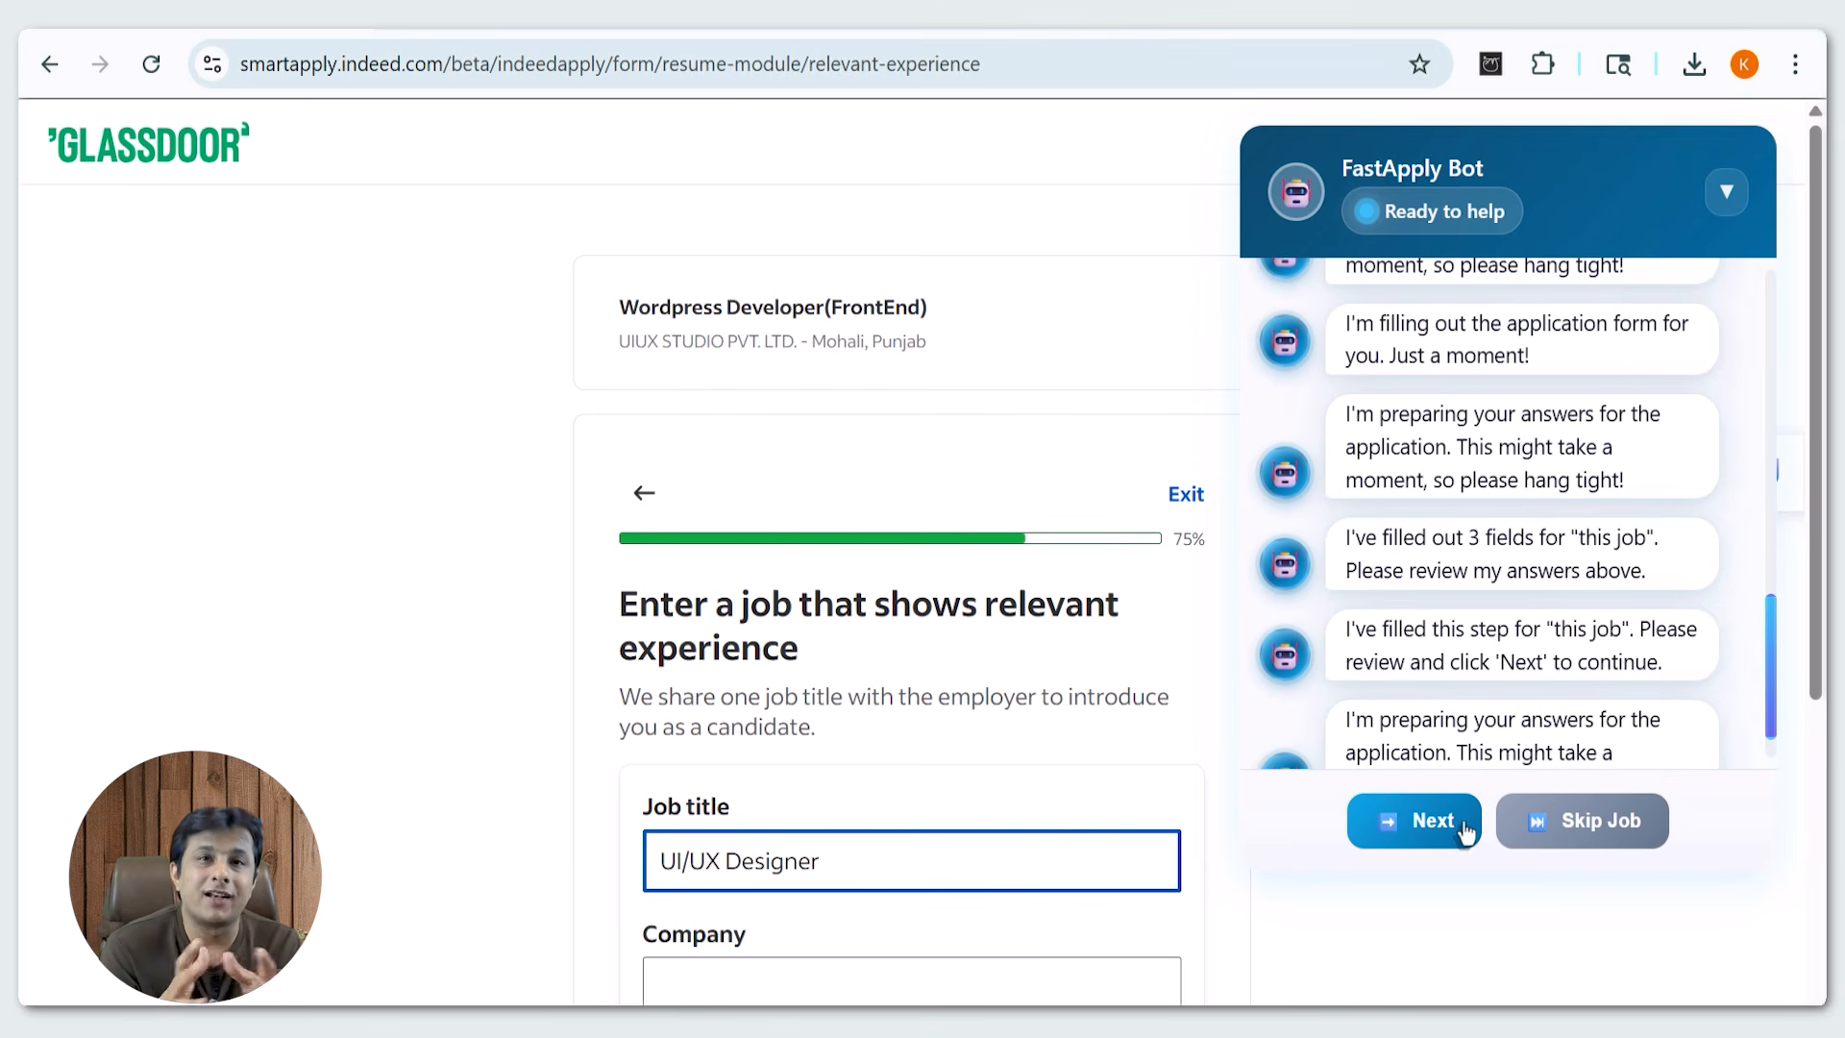
click(1434, 823)
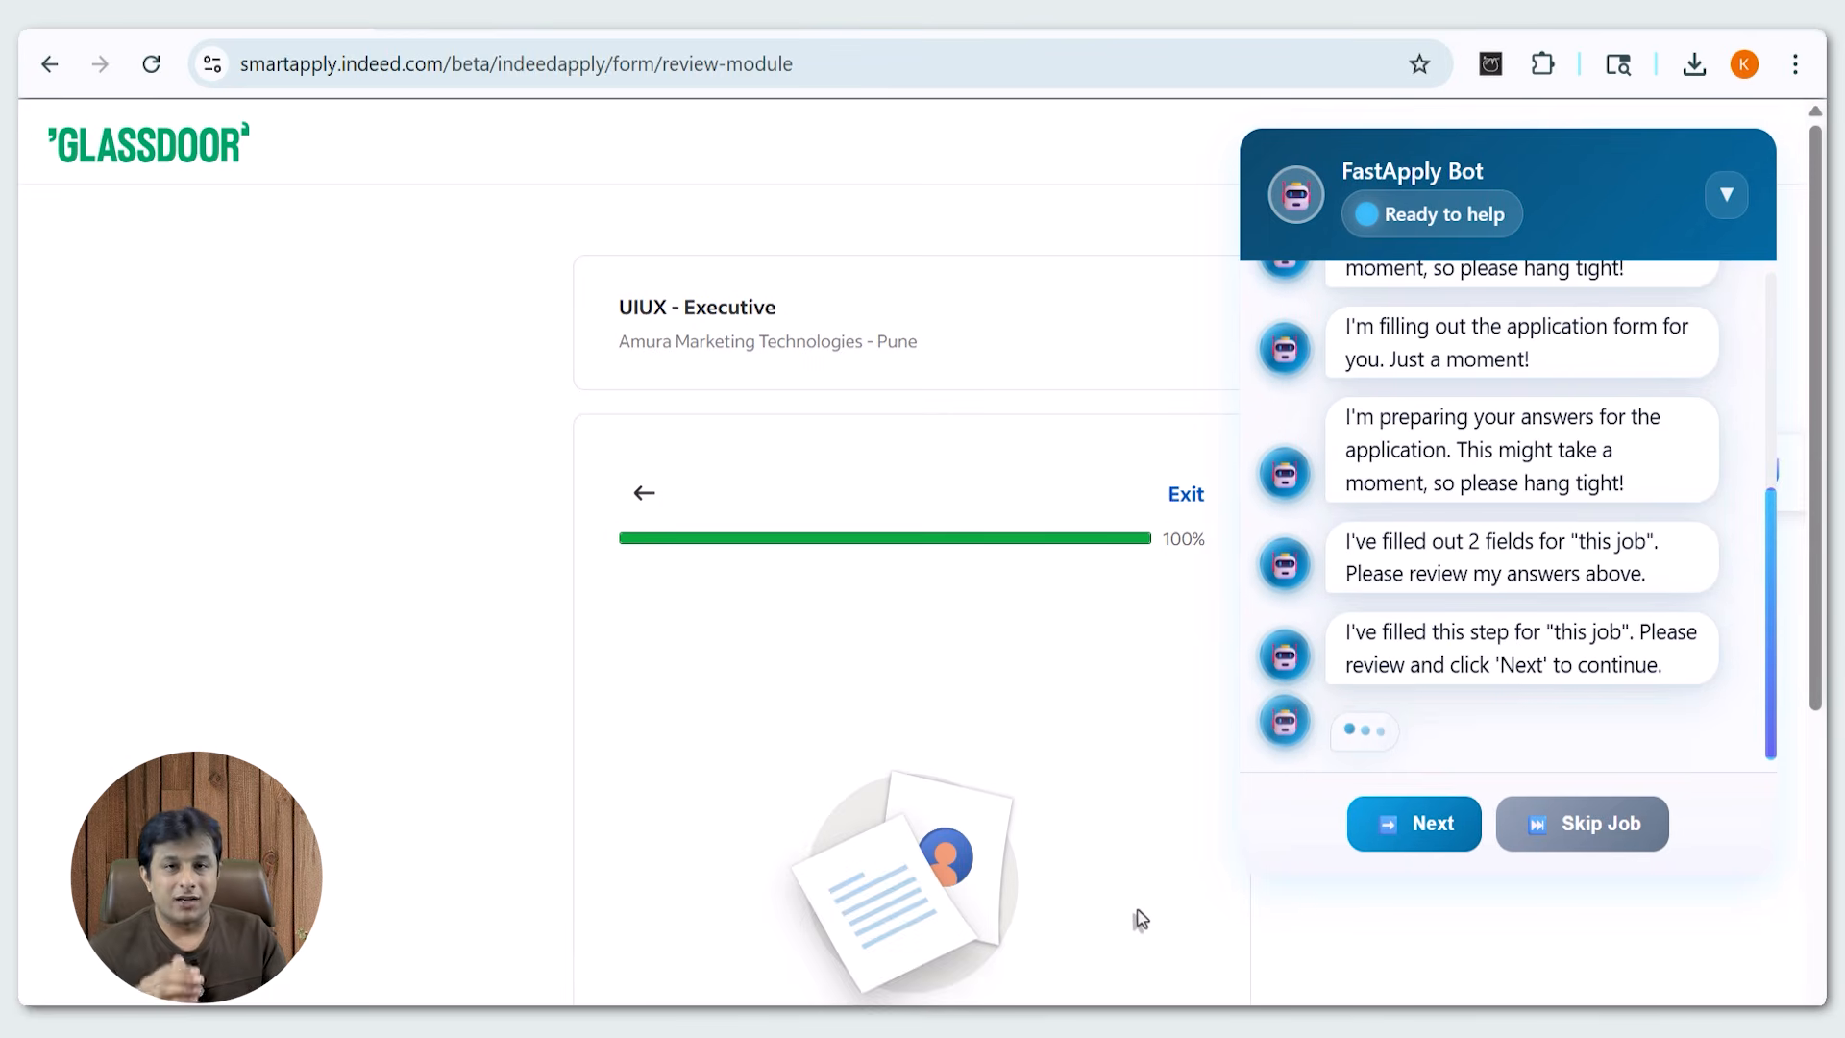
Review the contact information and resume of the UIUX - Executive application, submit it, and finish the follow-up prompts.
scroll(1141, 920, down, 5)
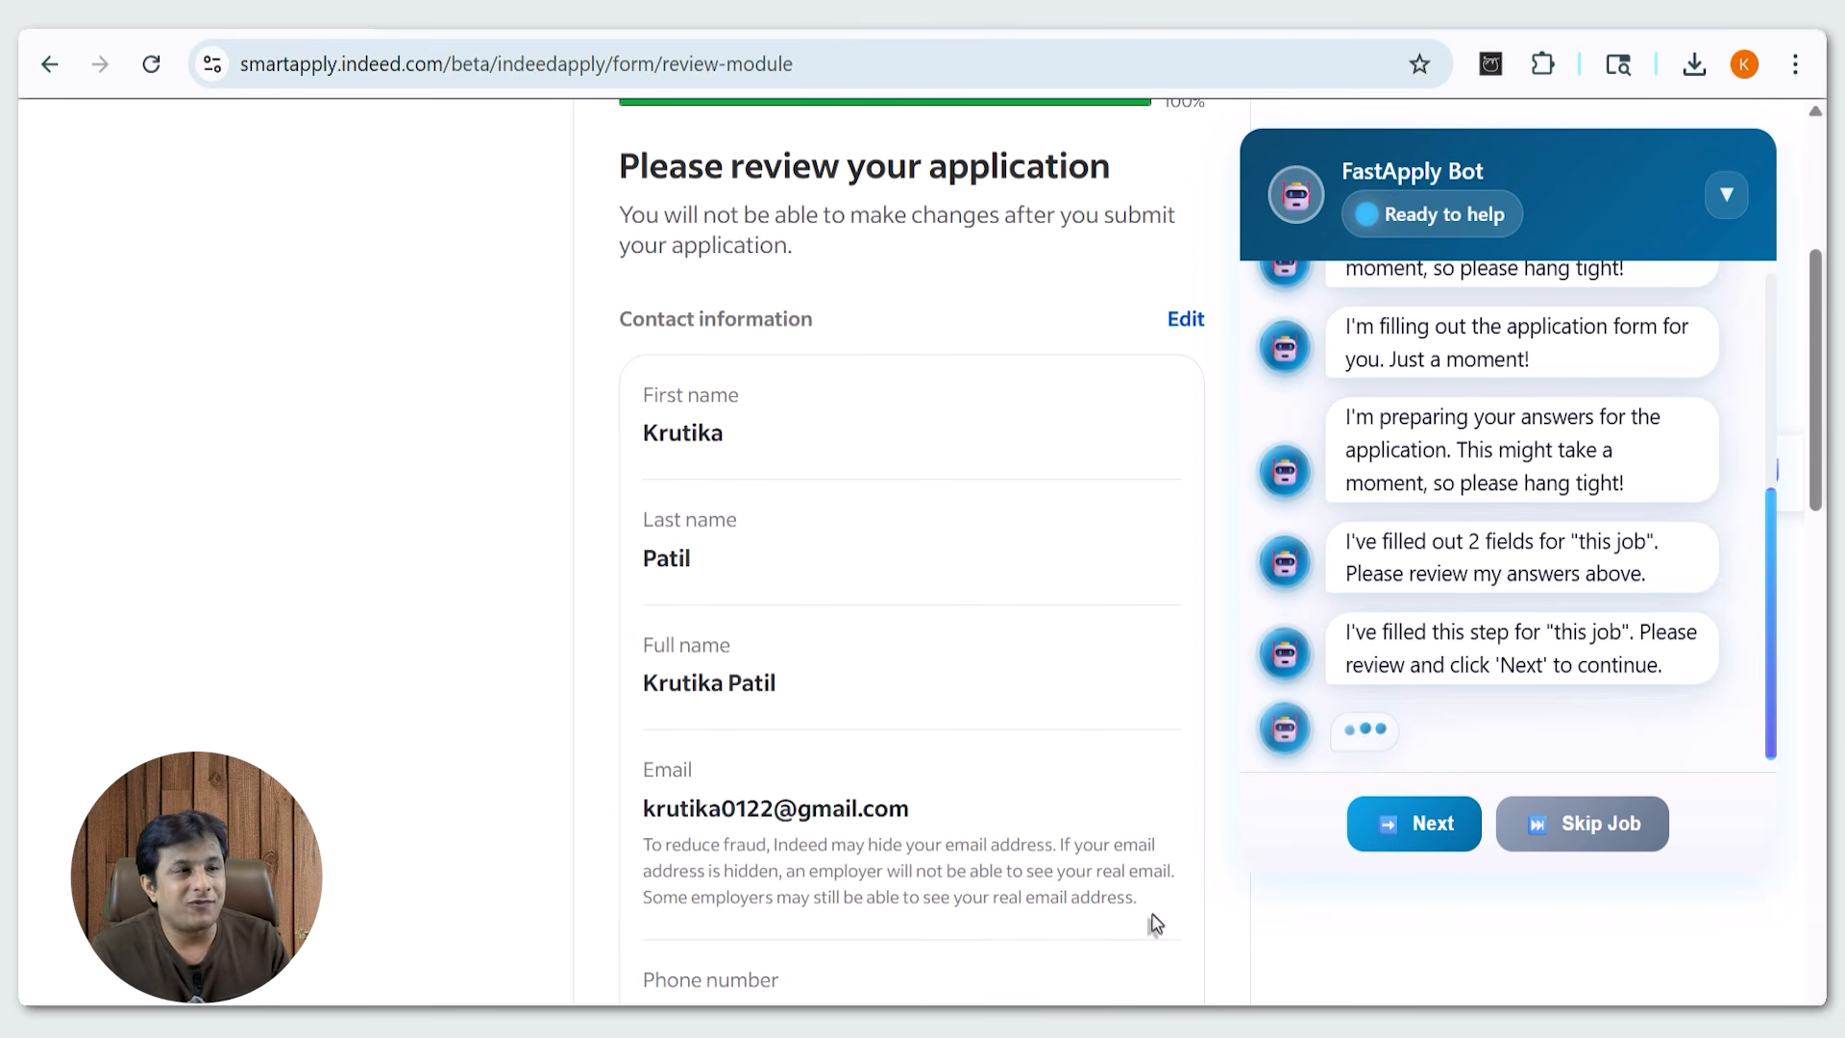
scroll(1158, 923, down, 10)
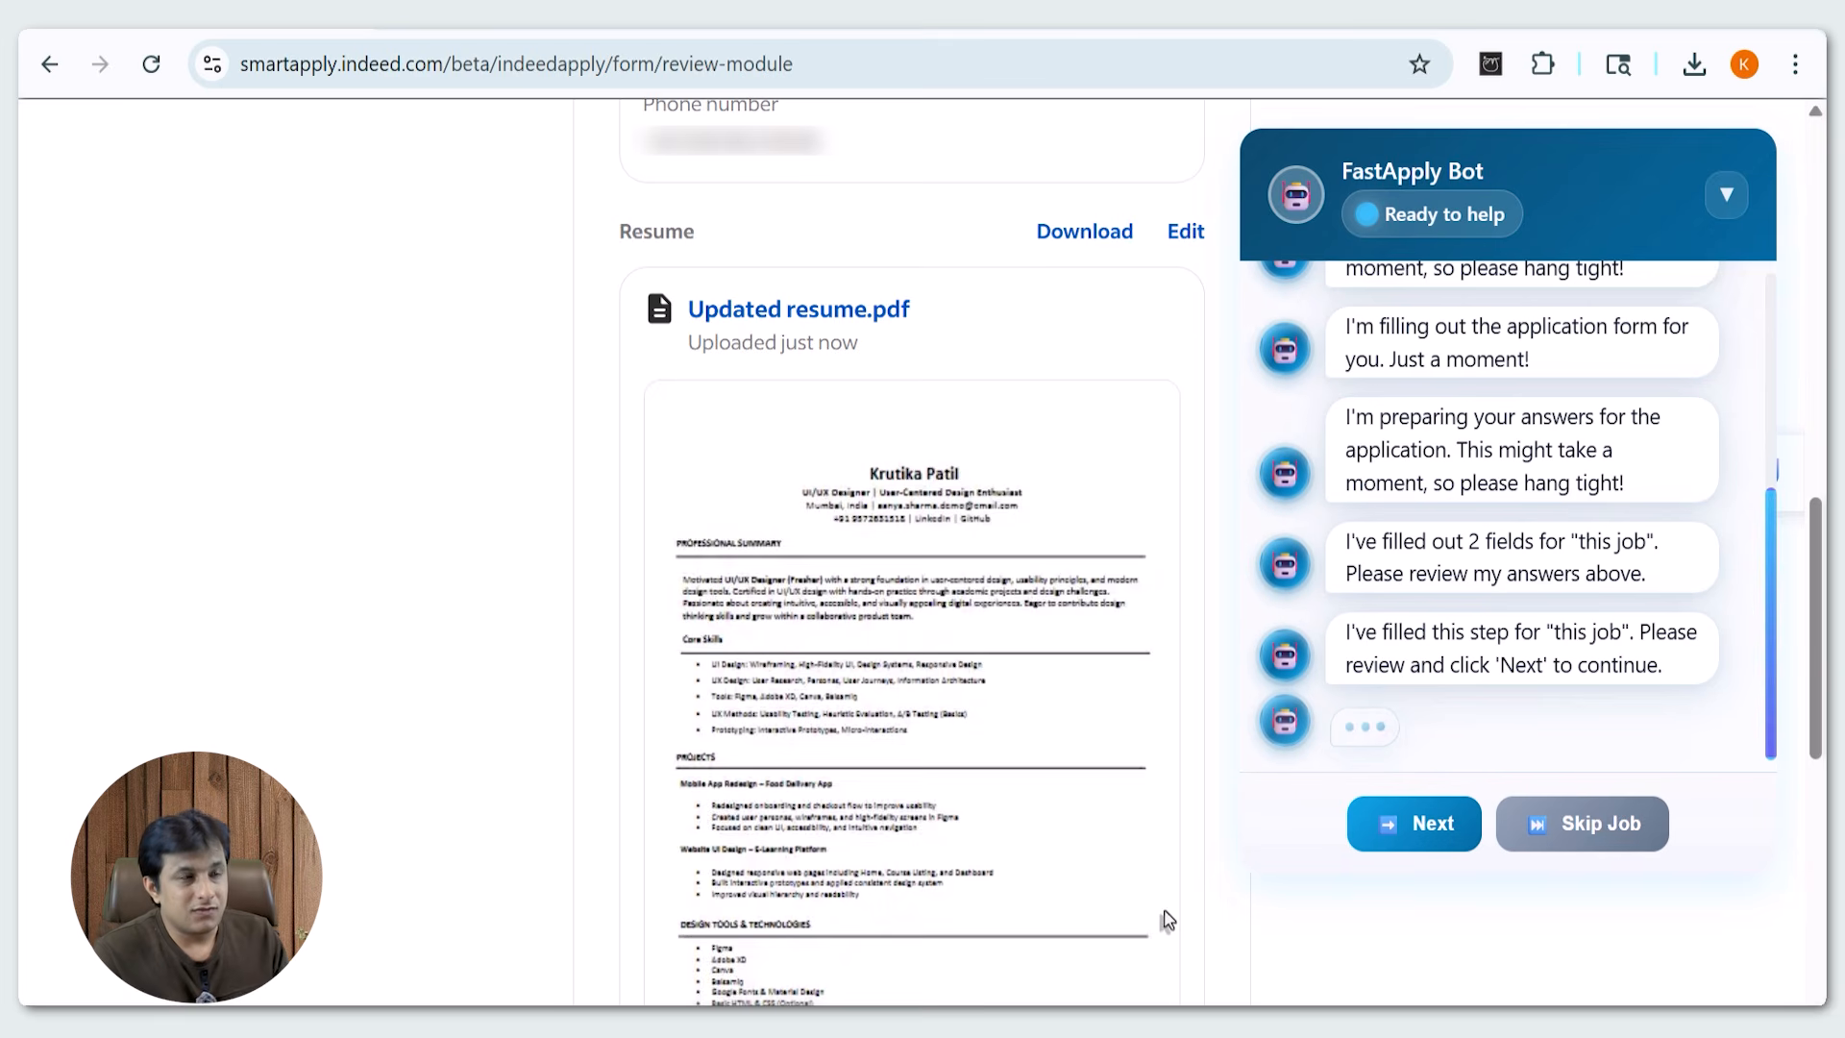
scroll(1165, 920, down, 3)
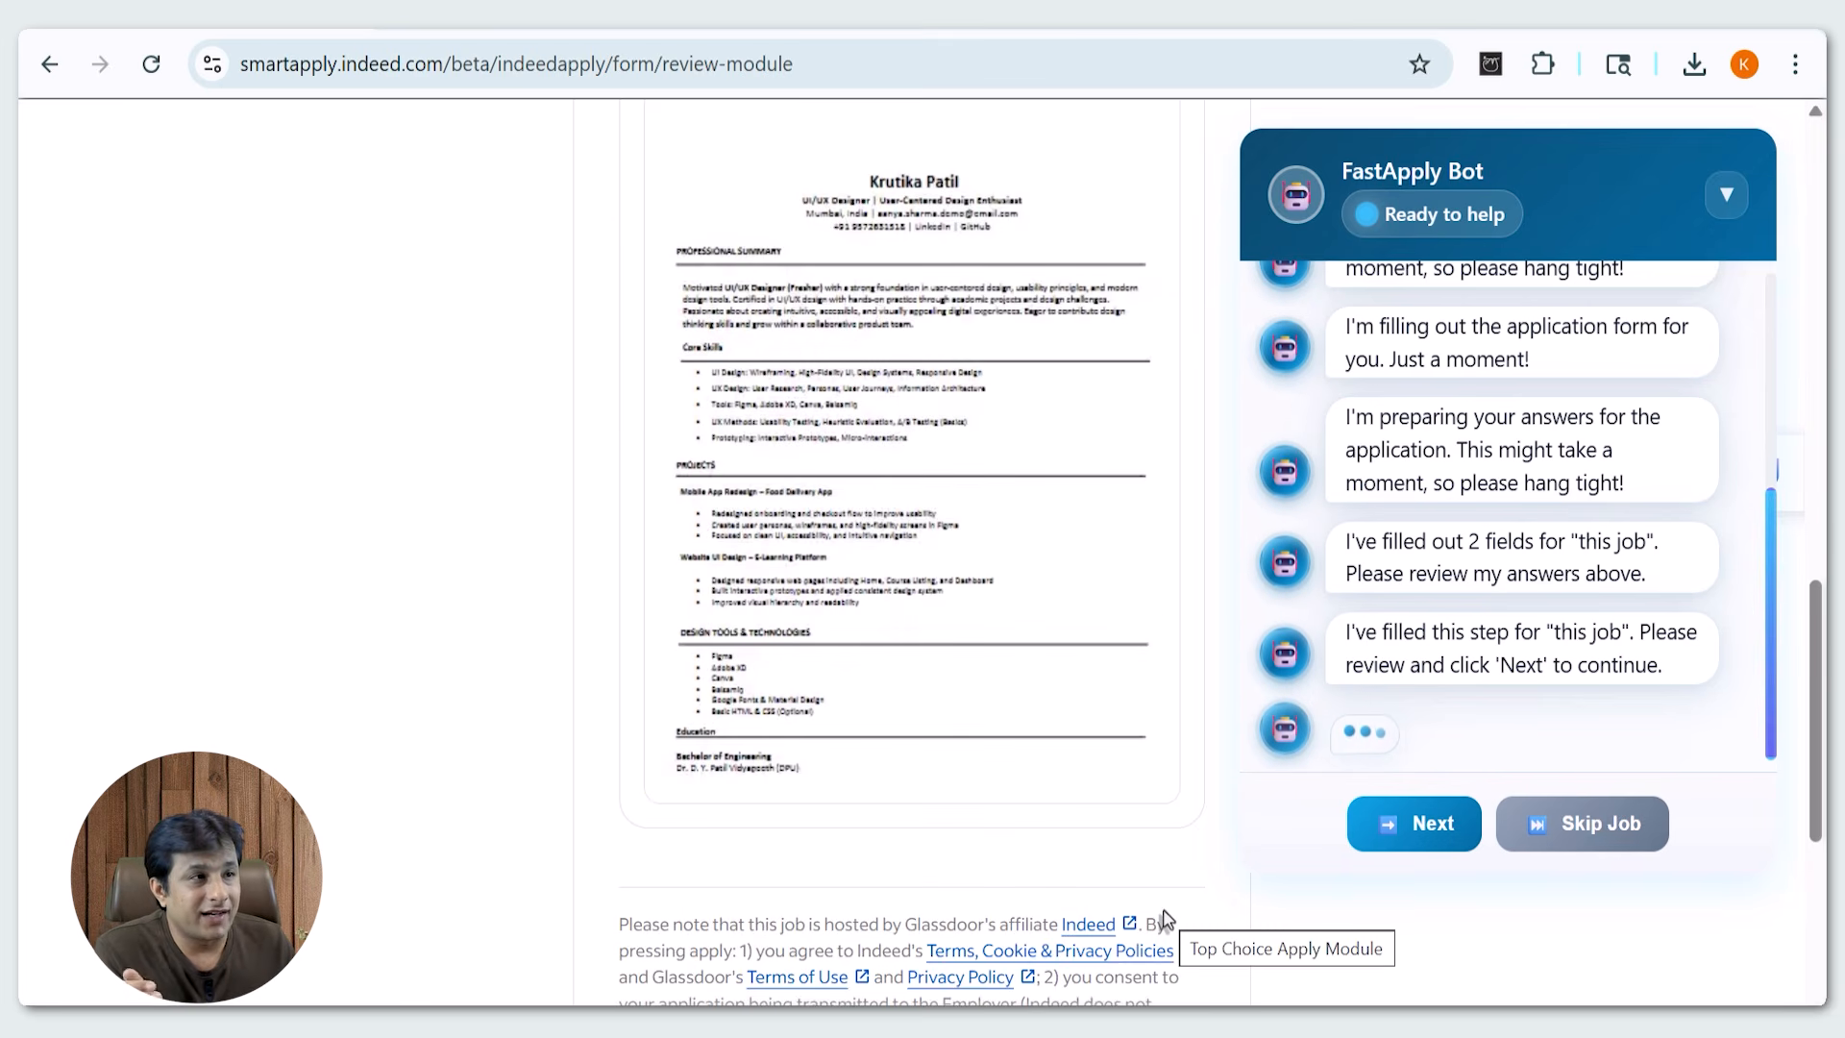
scroll(1165, 915, down, 6)
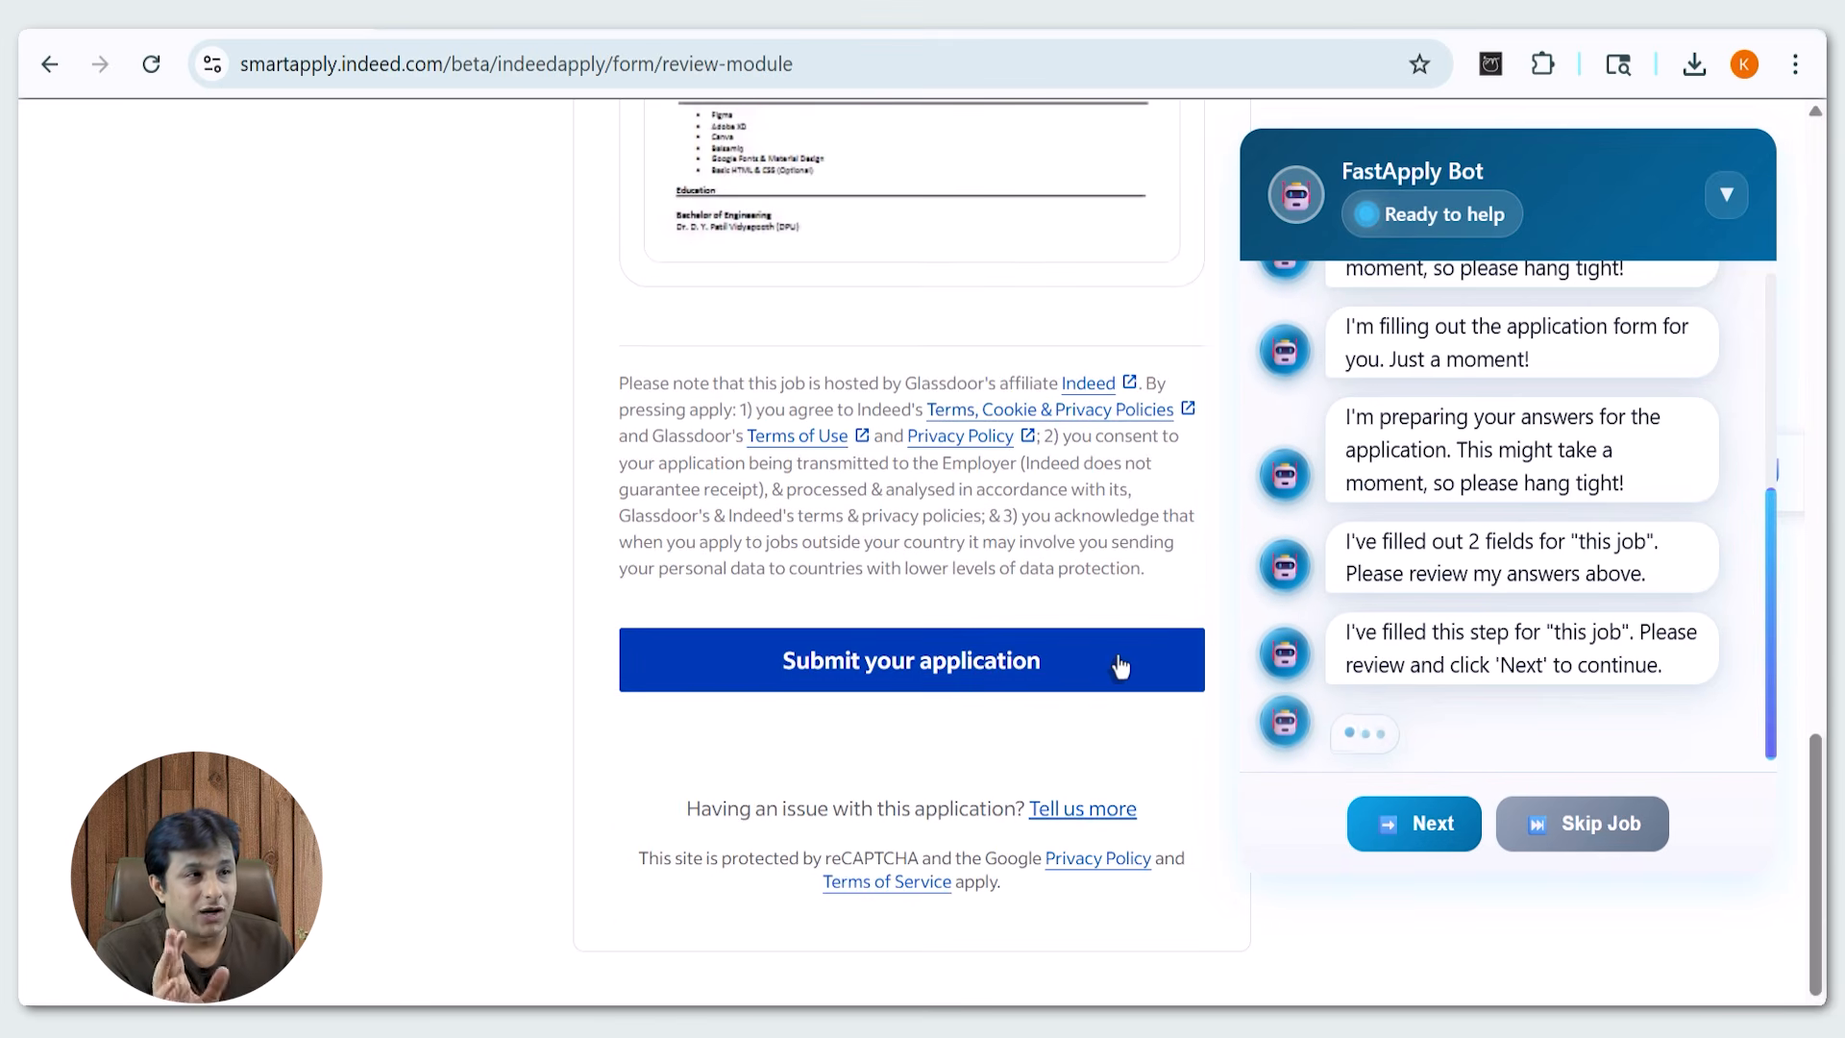
click(1120, 665)
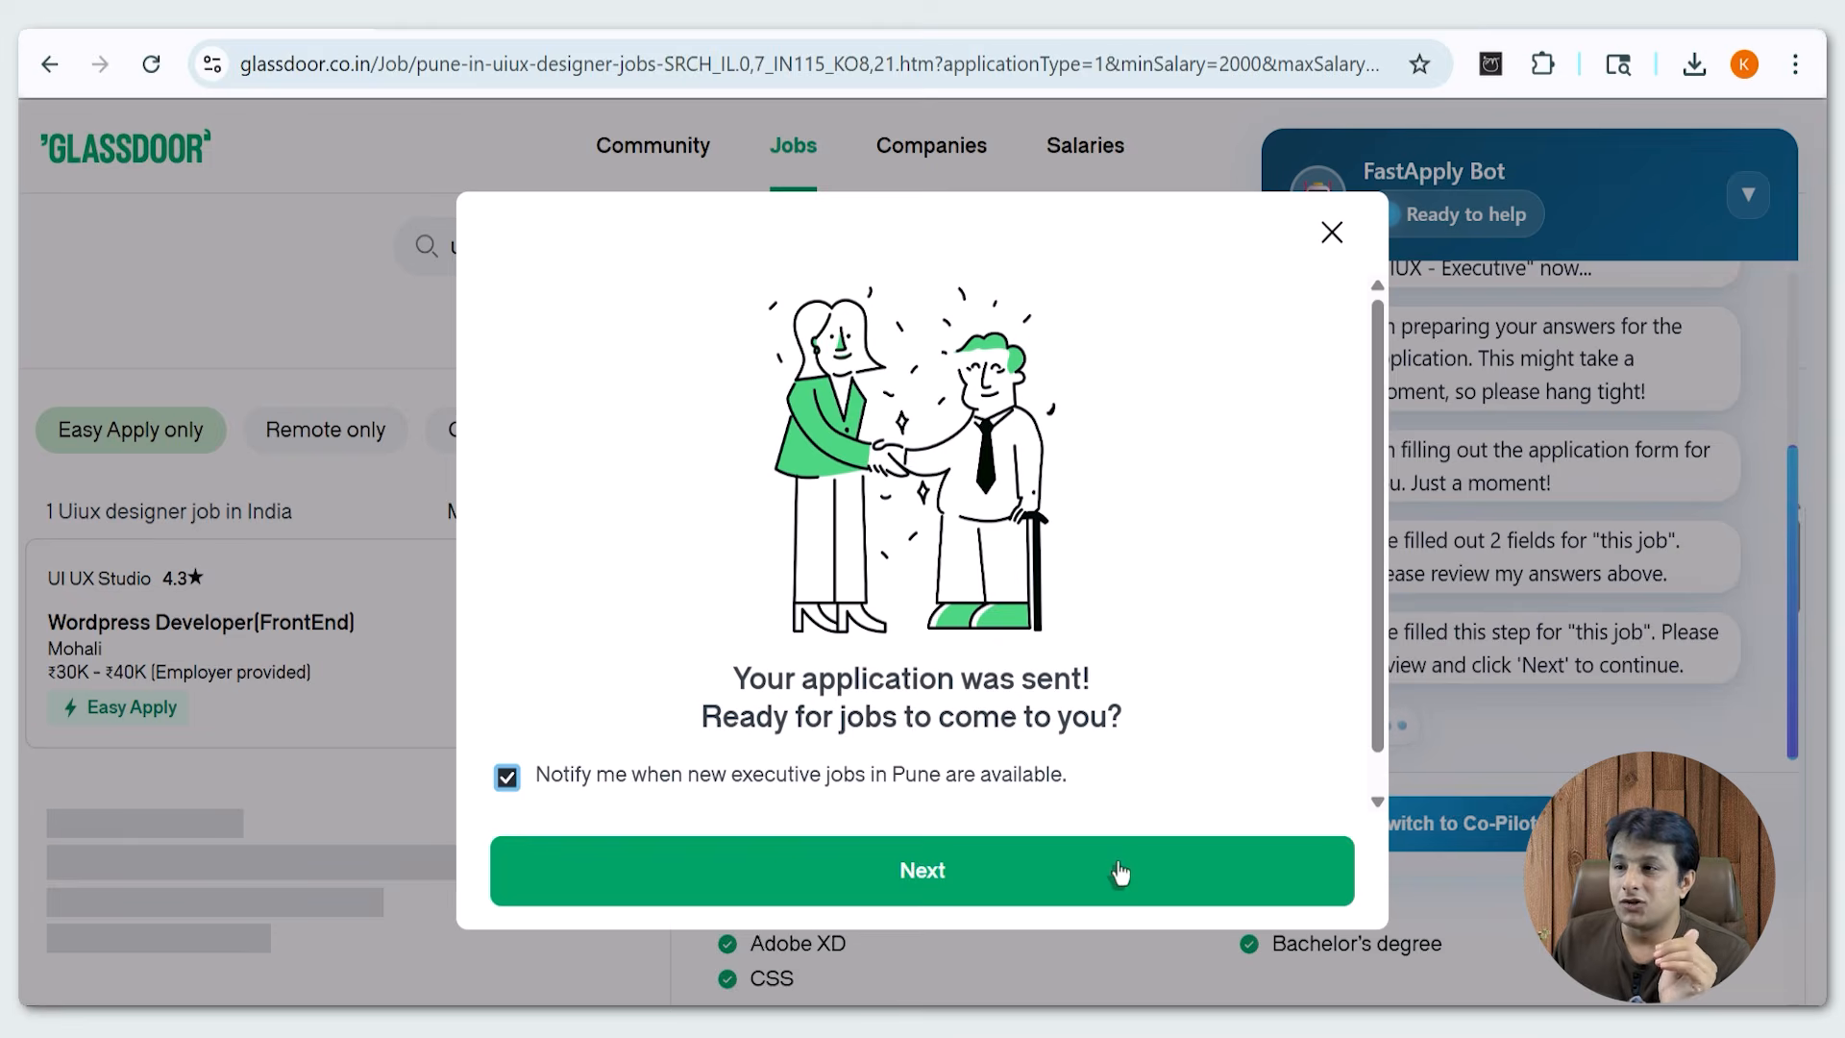
click(1120, 873)
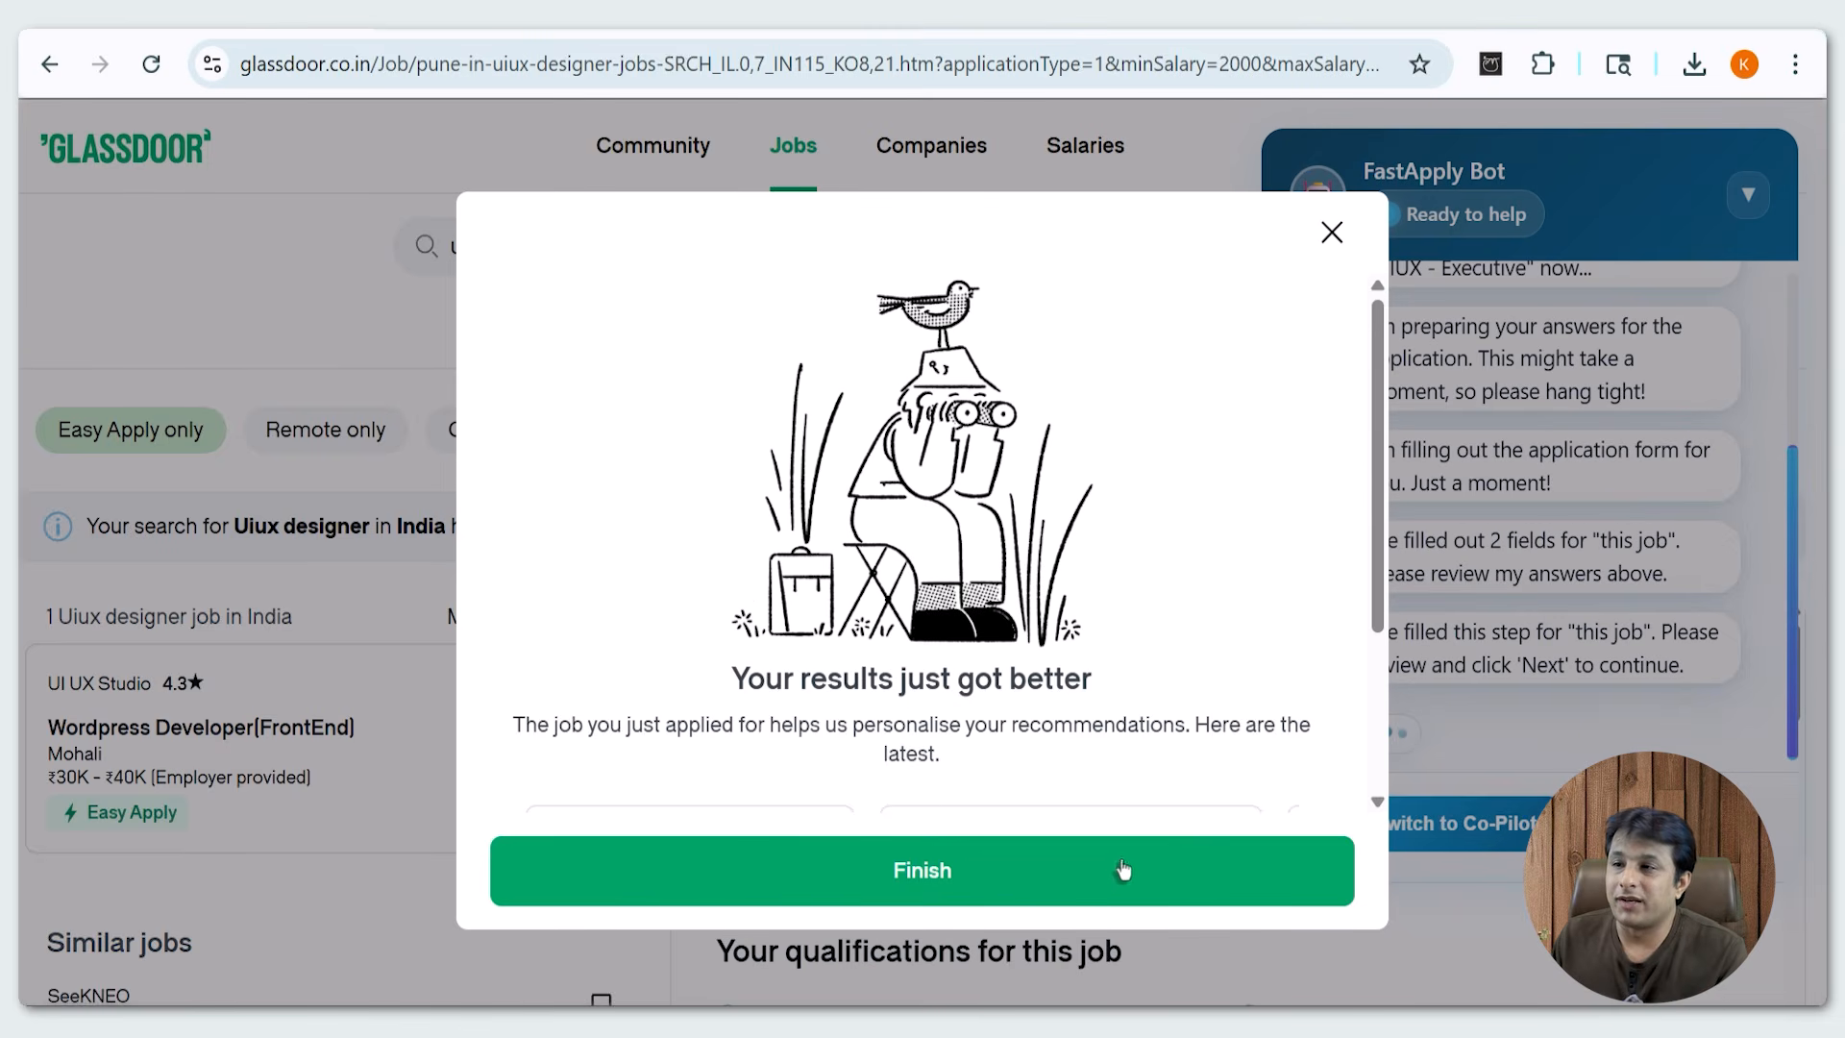
click(1126, 868)
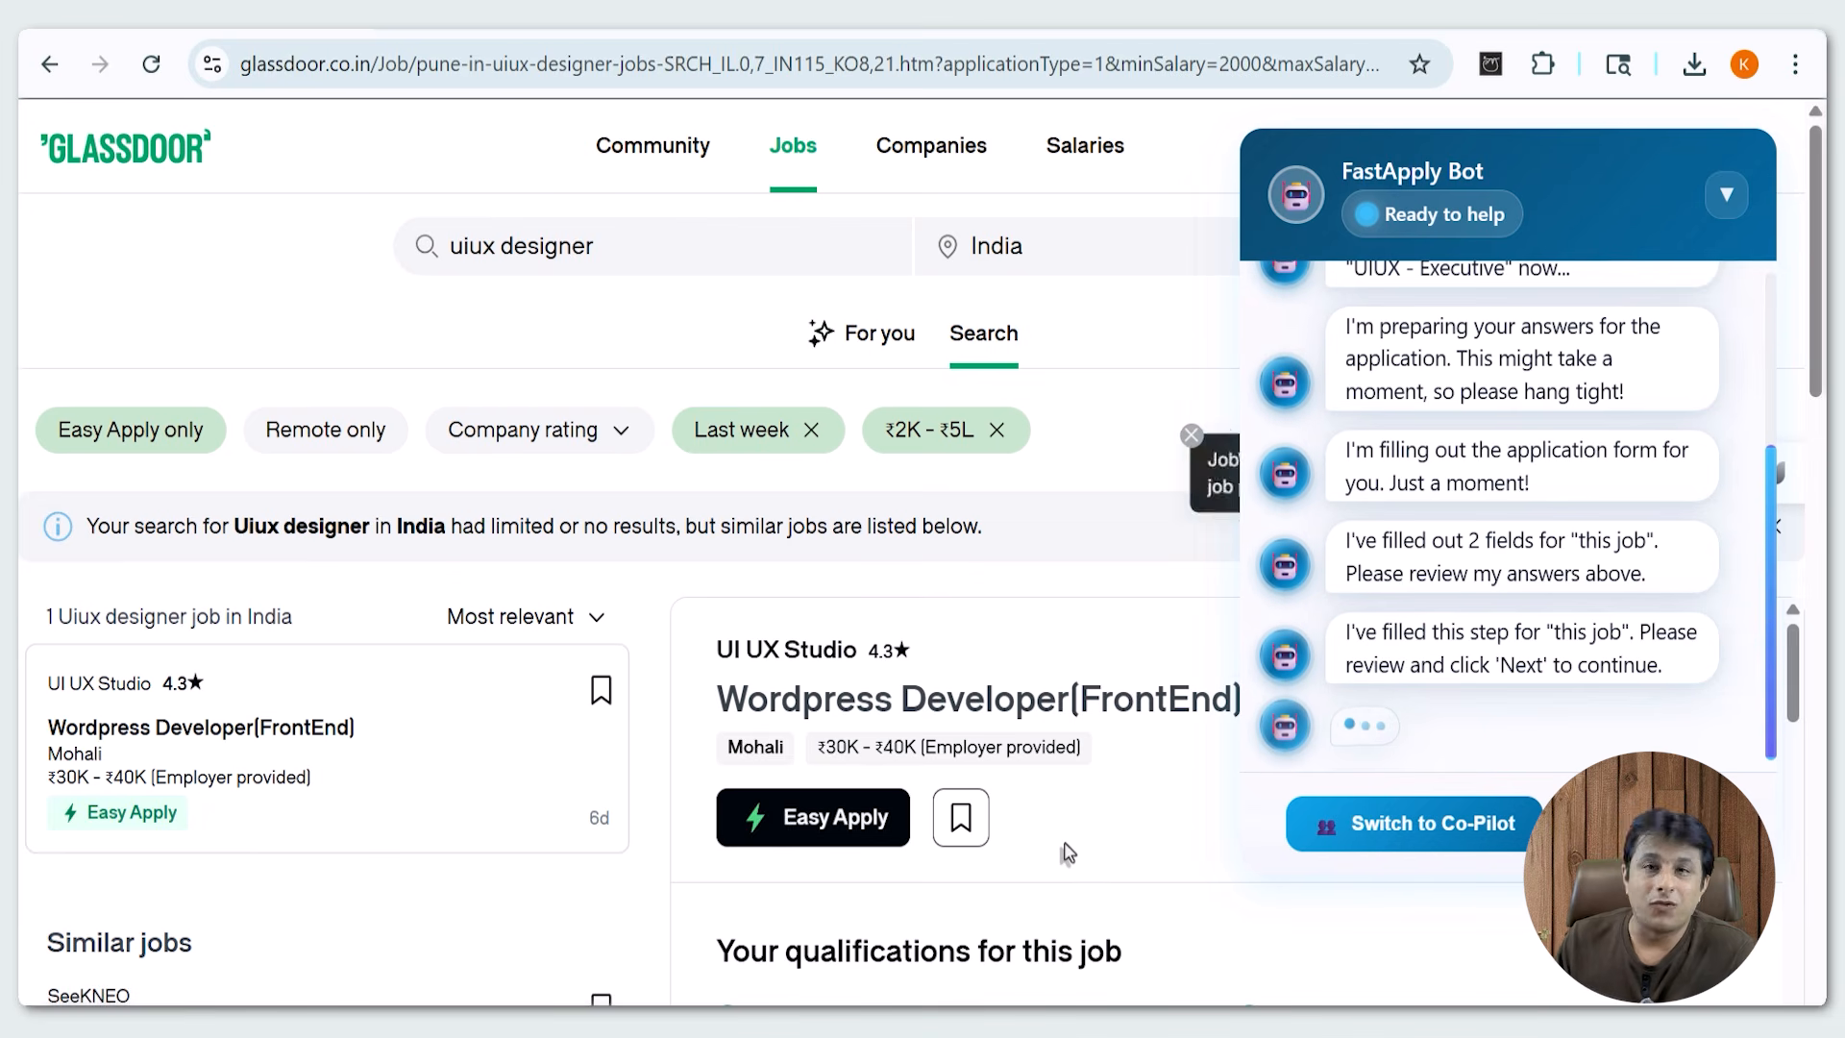
Look through the Wordpress Developer(FrontEnd) job details and open SeeKNEO's Junior Product Designer listing among the similar jobs.
scroll(1067, 854, down, 3)
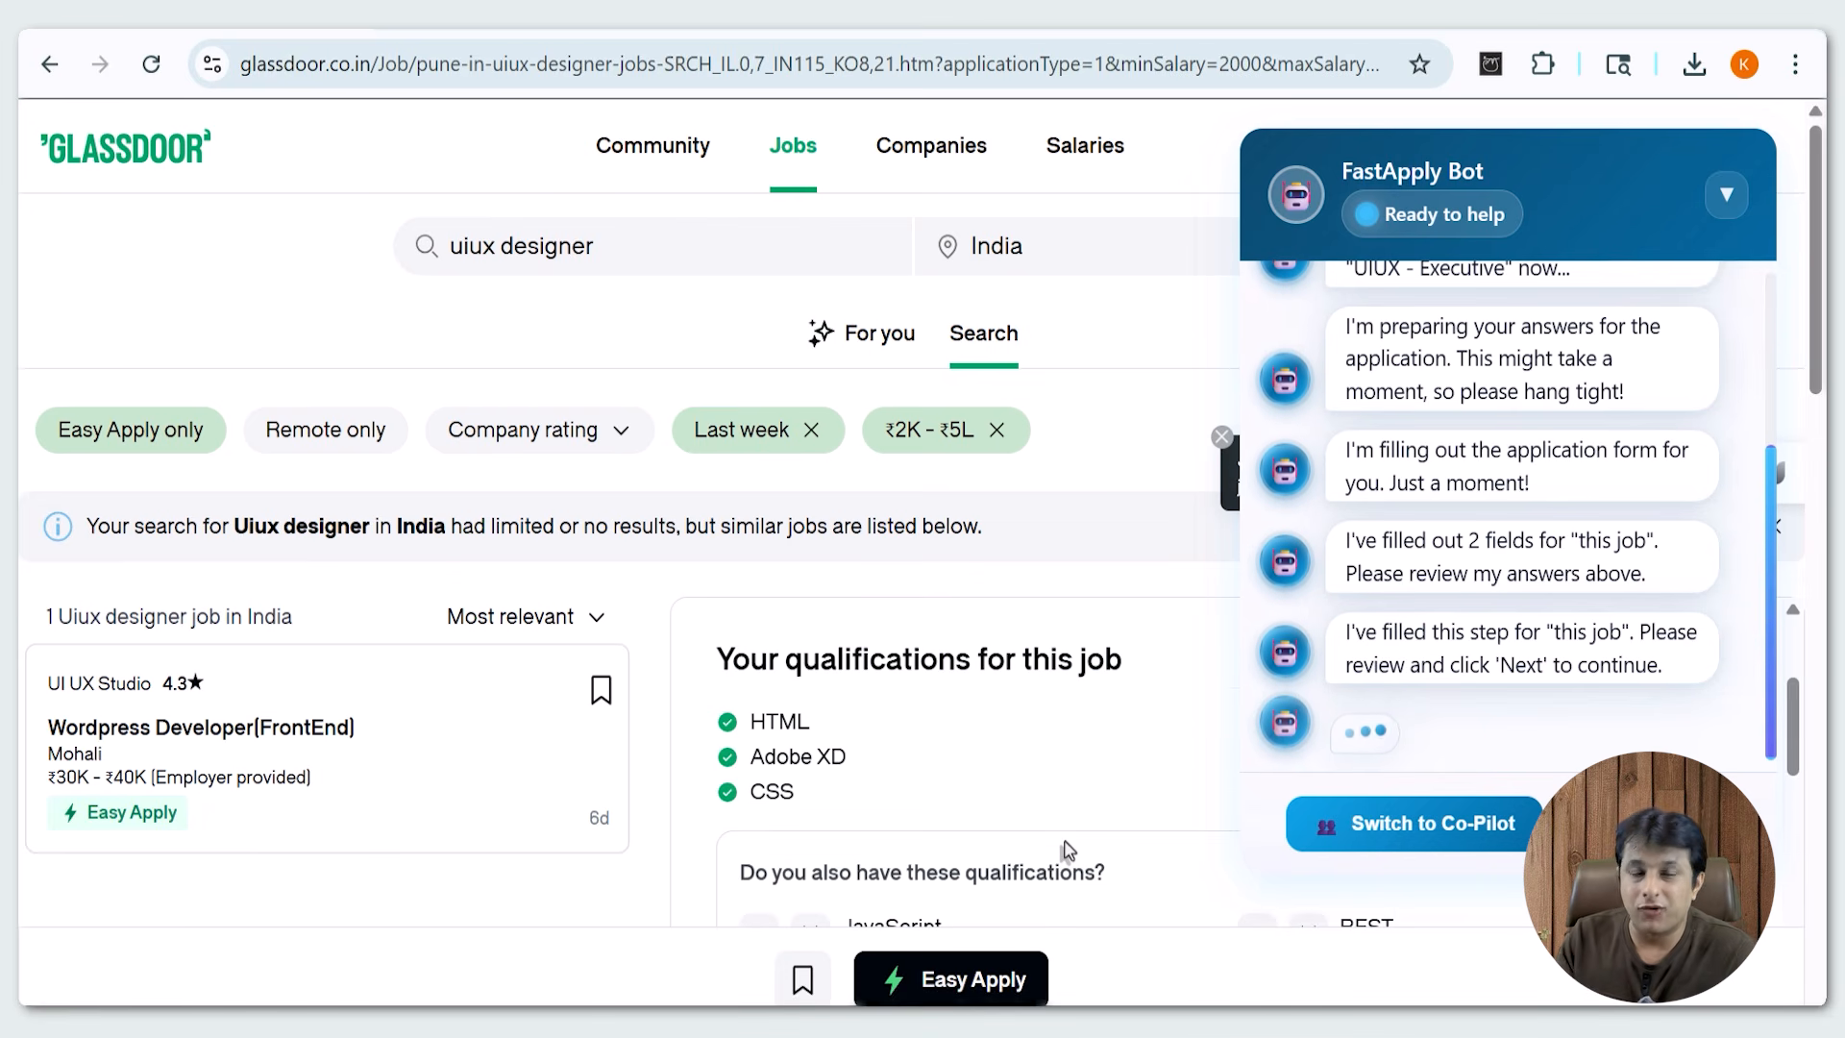
scroll(1067, 852, down, 2)
scroll(532, 721, down, 3)
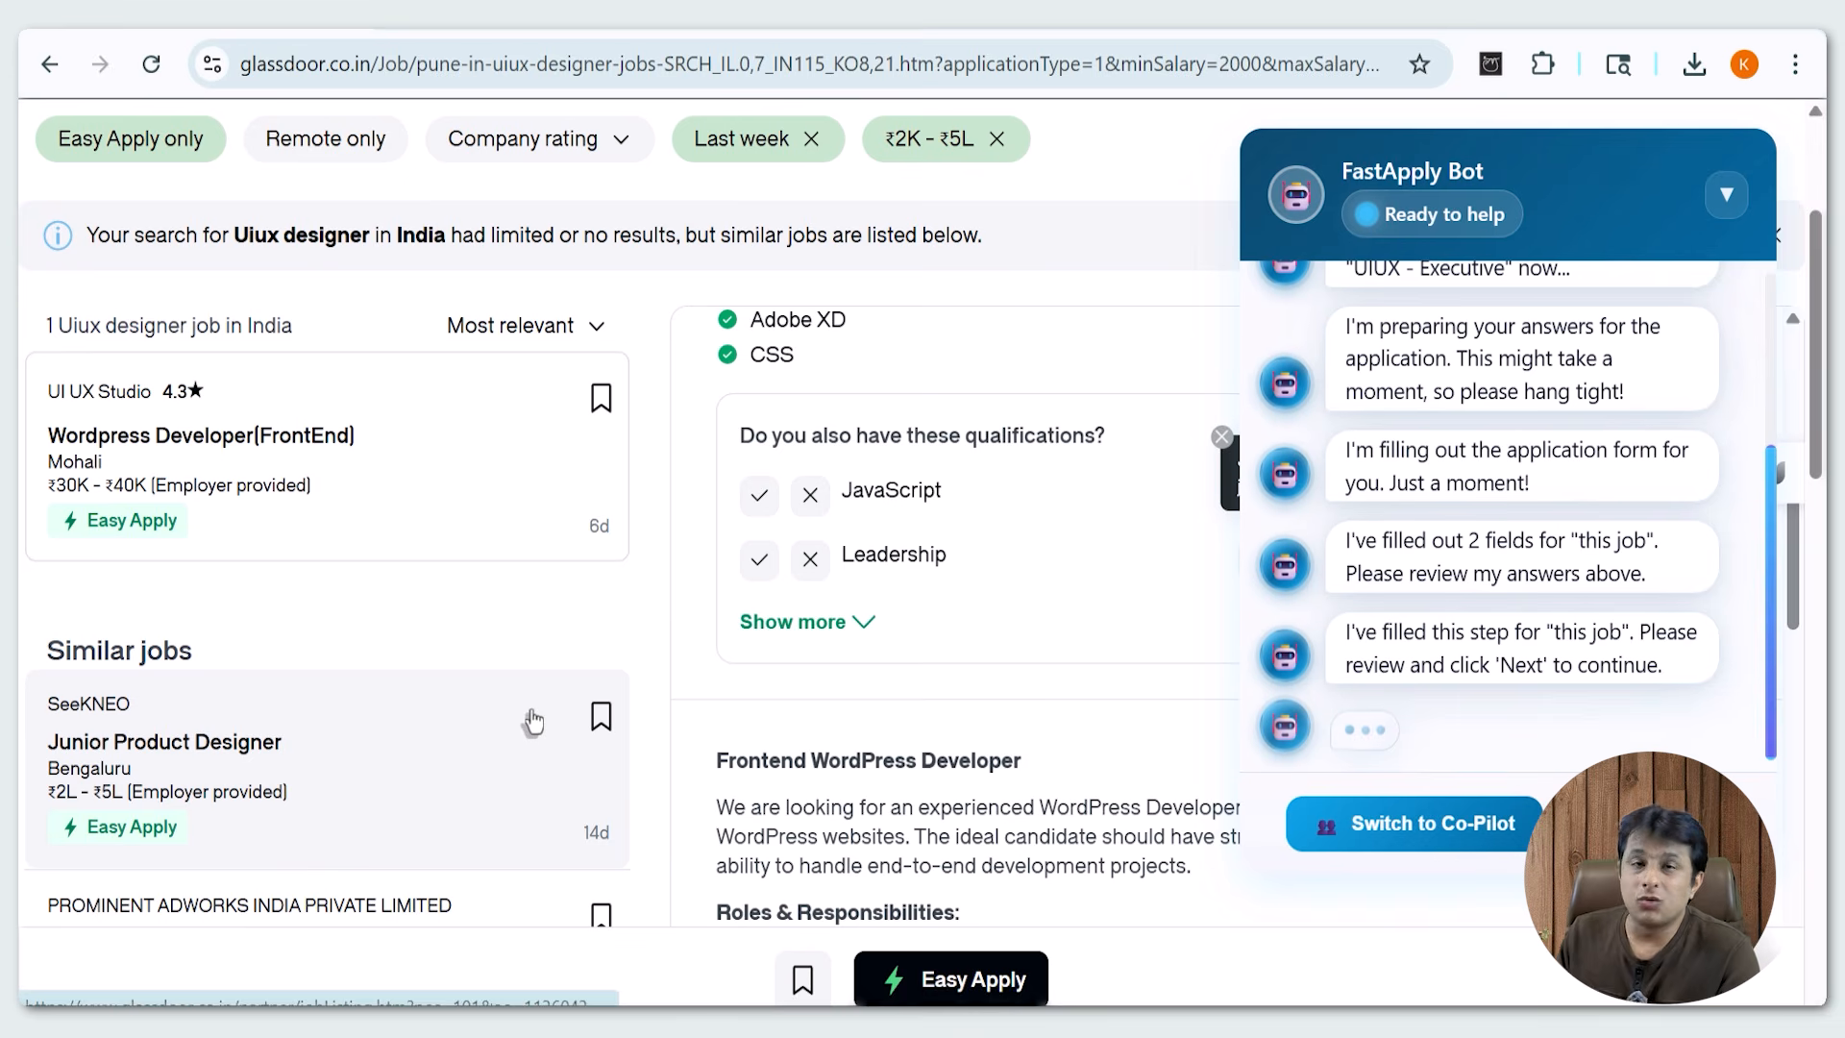
click(533, 721)
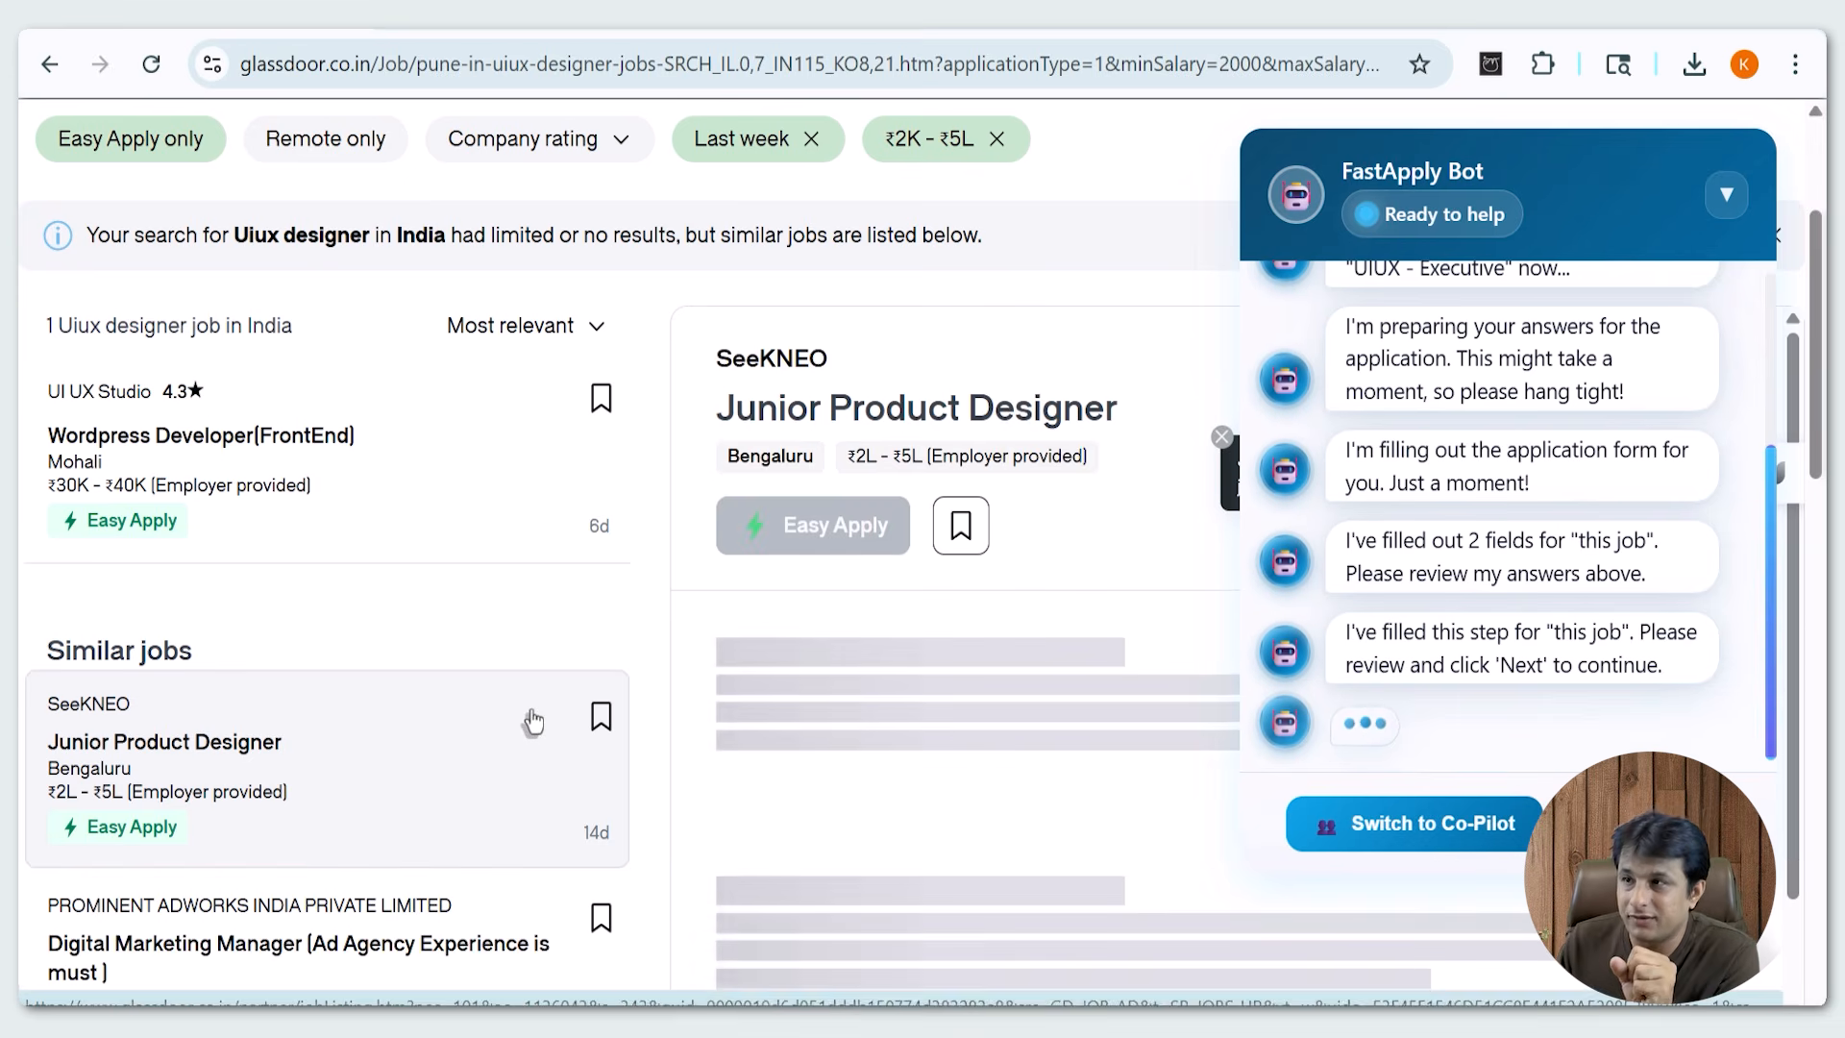